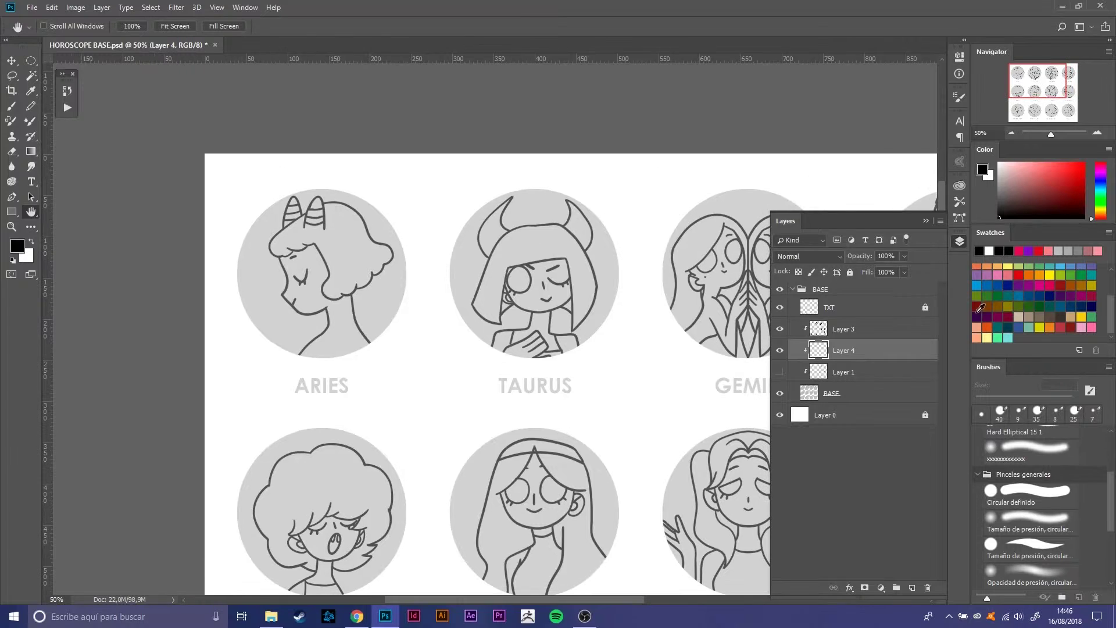
Step: Paint the Aries circle pink with a large round brush and frame the portrait
{"action": "left_click", "coordinate": [1082, 326]}
{"action": "left_click", "coordinate": [1029, 494]}
{"action": "left_click_drag", "start_coordinate": [320, 201], "coordinate": [270, 261]}
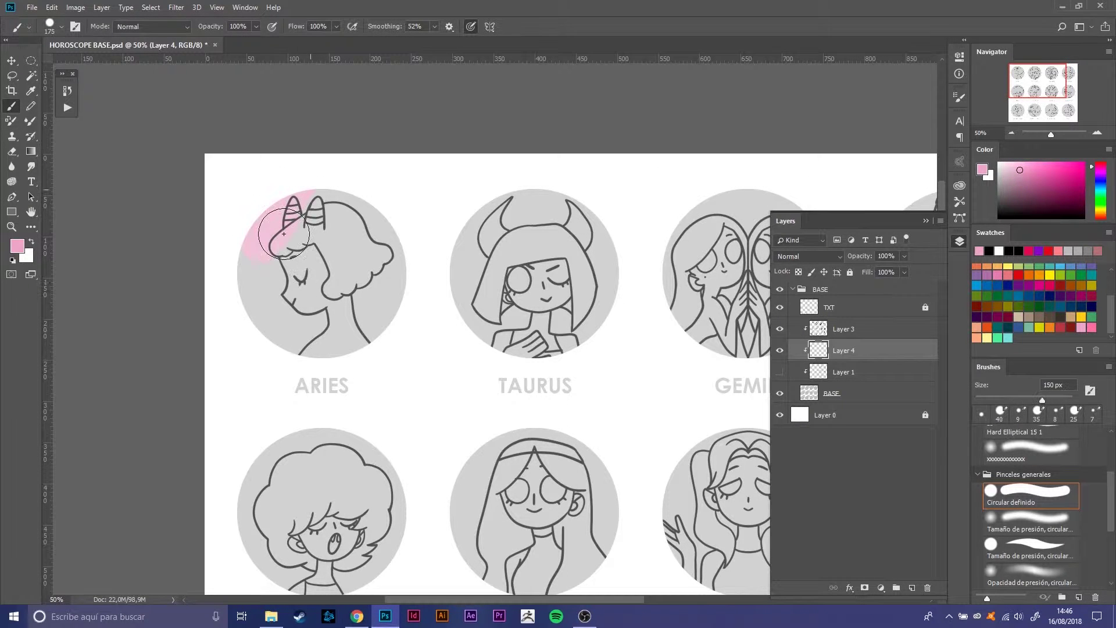
{"action": "left_click_drag", "start_coordinate": [348, 92], "coordinate": [374, 331]}
{"action": "key", "text": "ctrl+plus"}
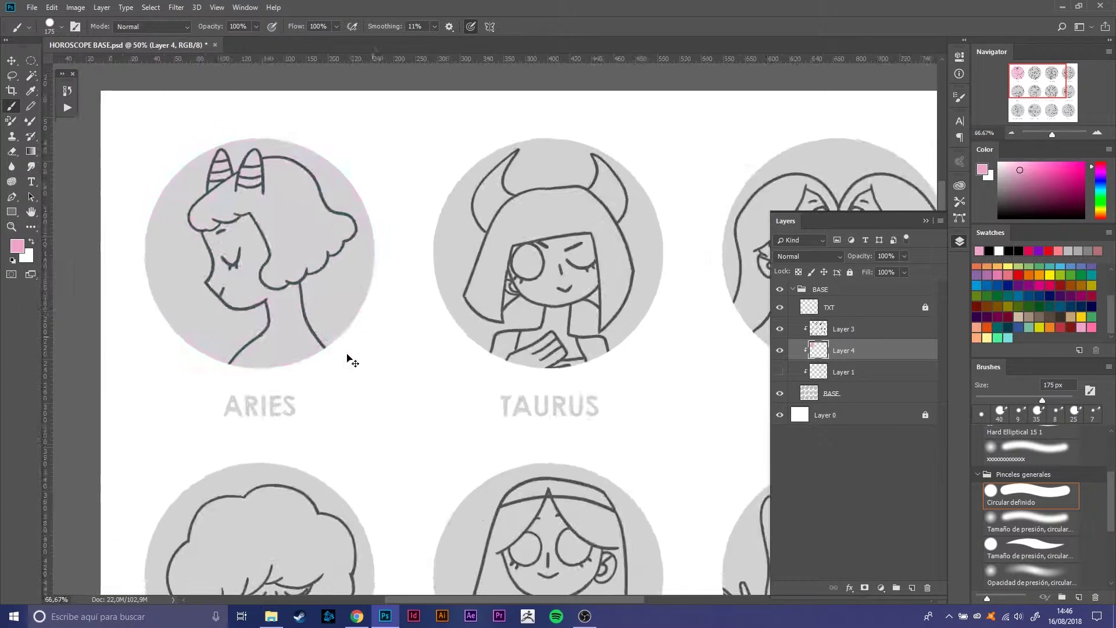
{"action": "key", "text": "ctrl+plus"}
{"action": "key", "text": "ctrl+plus"}
{"action": "key", "text": "ctrl+minus"}
Step: Paint the Aries cheek, face and neck pale yellow with a smaller brush, erasing stray paint
{"action": "left_click", "coordinate": [986, 337]}
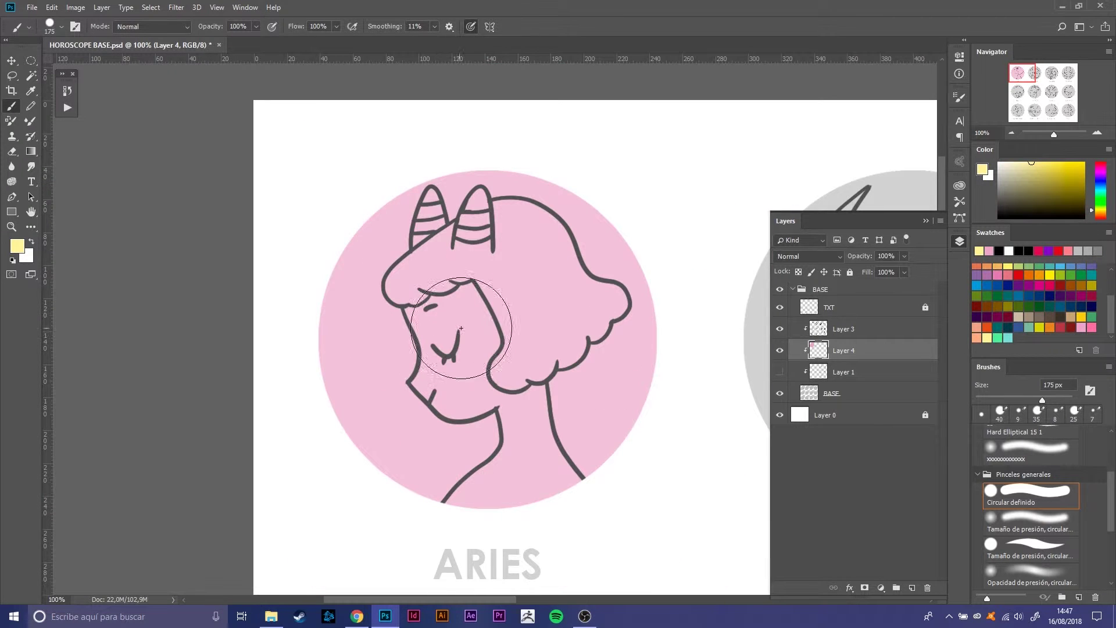
{"action": "key", "text": "bracketleft"}
{"action": "key", "text": "bracketleft"}
{"action": "key", "text": "bracketleft"}
{"action": "mouse_move", "coordinate": [459, 308]}
{"action": "left_mouse_down"}
{"action": "mouse_move", "coordinate": [480, 342]}
{"action": "mouse_move", "coordinate": [442, 290]}
{"action": "mouse_move", "coordinate": [430, 384]}
{"action": "mouse_move", "coordinate": [443, 372]}
{"action": "mouse_move", "coordinate": [466, 392]}
{"action": "mouse_move", "coordinate": [514, 390]}
{"action": "mouse_move", "coordinate": [531, 442]}
{"action": "mouse_move", "coordinate": [493, 501]}
{"action": "mouse_move", "coordinate": [451, 498]}
{"action": "mouse_move", "coordinate": [488, 468]}
{"action": "left_mouse_up"}
{"action": "key", "text": "bracketleft"}
{"action": "key", "text": "bracketleft"}
{"action": "key", "text": "bracketleft"}
{"action": "key", "text": "e"}
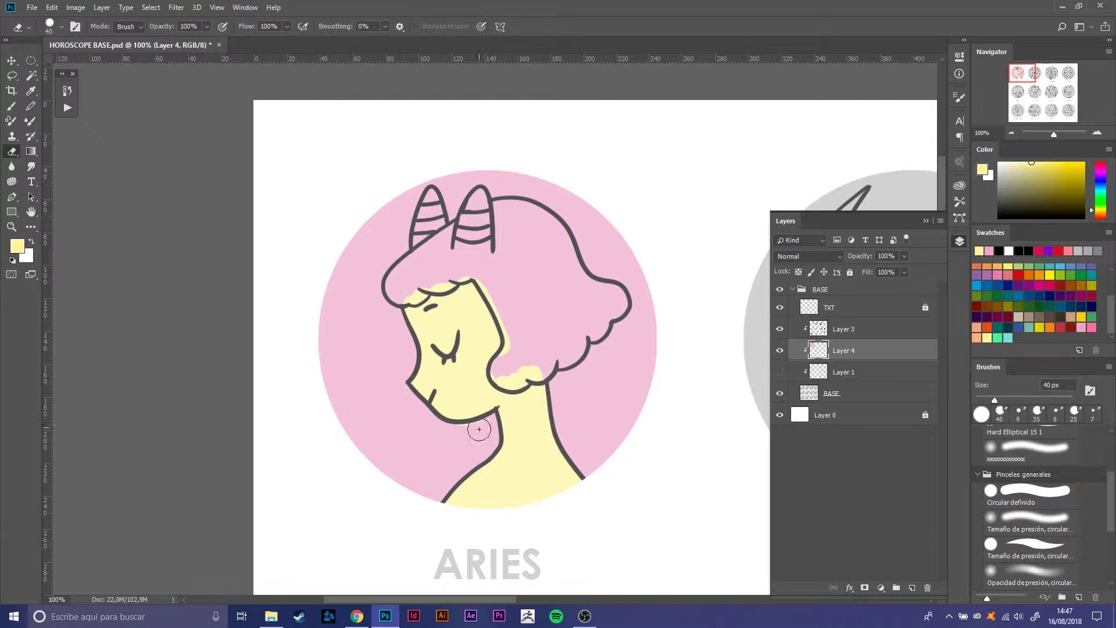
{"action": "key", "text": "b"}
Step: Cover the grey smudge under the jaw with pink and start light teal hair near the ear
{"action": "left_click", "coordinate": [482, 430], "text": "alt"}
{"action": "mouse_move", "coordinate": [494, 419]}
{"action": "left_mouse_down"}
{"action": "mouse_move", "coordinate": [453, 434]}
{"action": "mouse_move", "coordinate": [477, 433]}
{"action": "left_mouse_up"}
{"action": "key", "text": "bracketleft"}
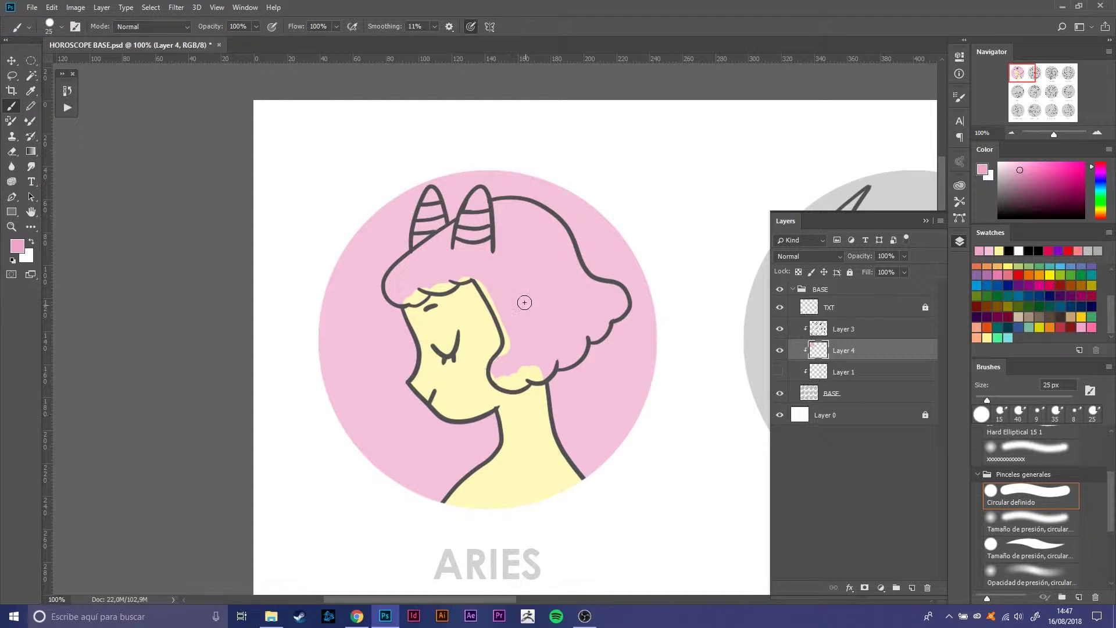
{"action": "left_click", "coordinate": [1008, 330]}
{"action": "mouse_move", "coordinate": [532, 288]}
{"action": "left_mouse_down"}
{"action": "mouse_move", "coordinate": [519, 380]}
{"action": "mouse_move", "coordinate": [540, 361]}
{"action": "left_mouse_up"}
Step: Make mint green the painting colour with a 15 px brush, cancelling an accidental crop
{"action": "left_click", "coordinate": [997, 337]}
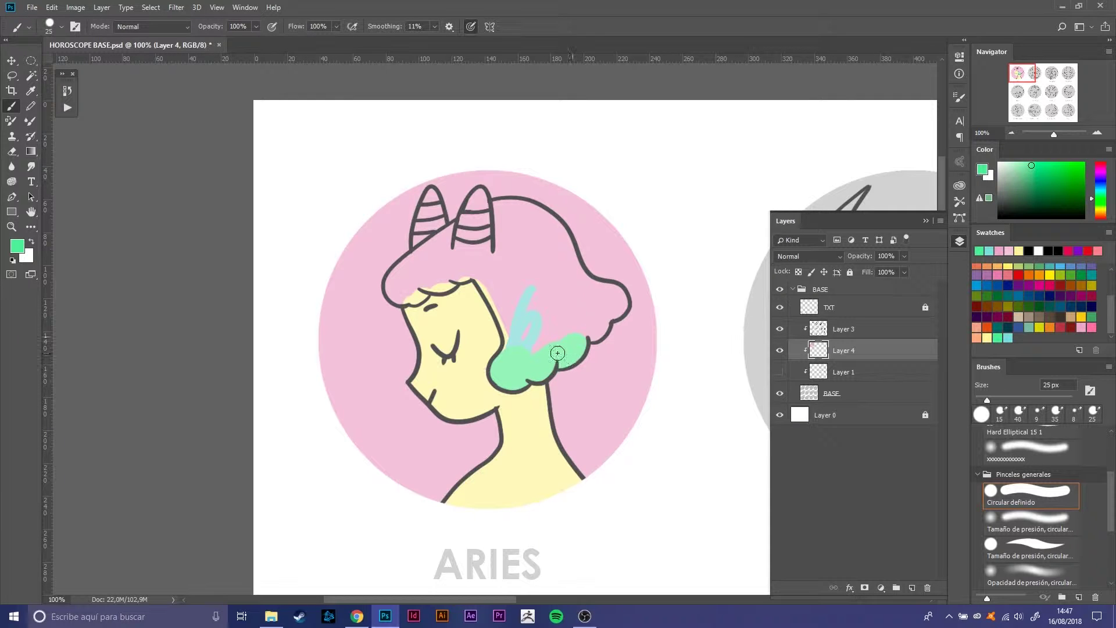
{"action": "key", "text": "x"}
{"action": "left_click", "coordinate": [561, 377], "text": "alt"}
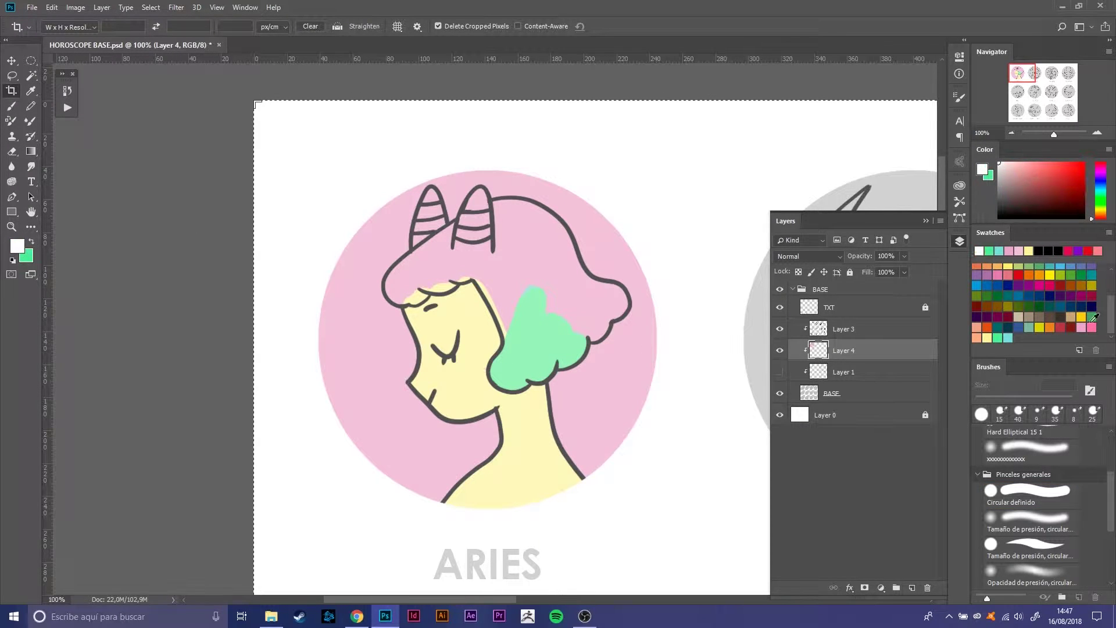
{"action": "key", "text": "c"}
{"action": "left_click_drag", "start_coordinate": [557, 379], "coordinate": [562, 381]}
{"action": "key", "text": "Escape"}
{"action": "key", "text": "b"}
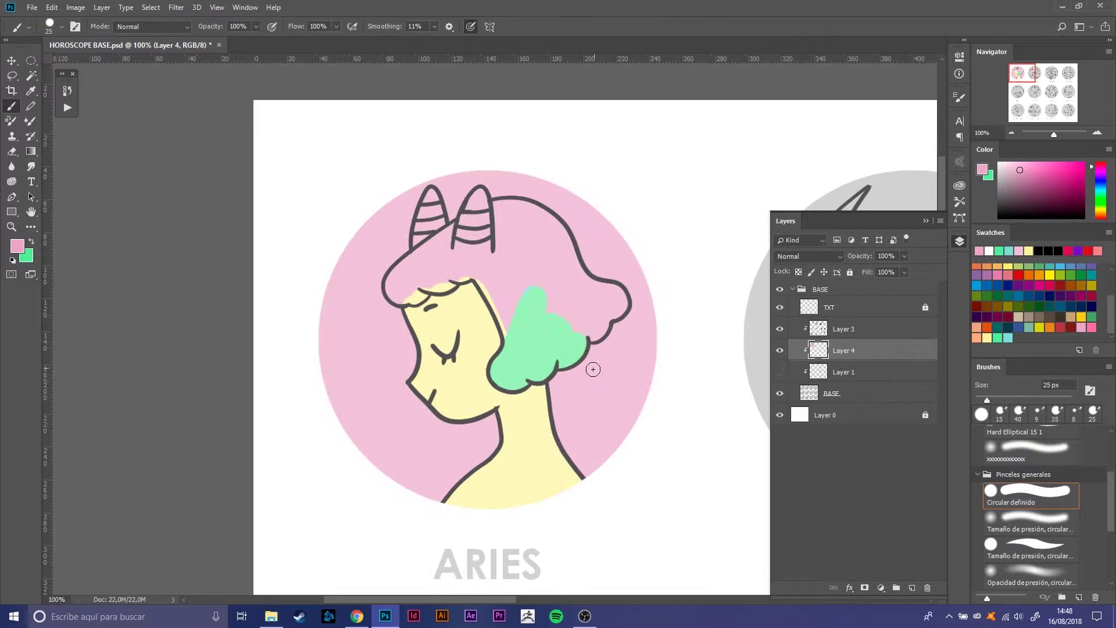
{"action": "key", "text": "bracketleft"}
{"action": "key", "text": "x"}
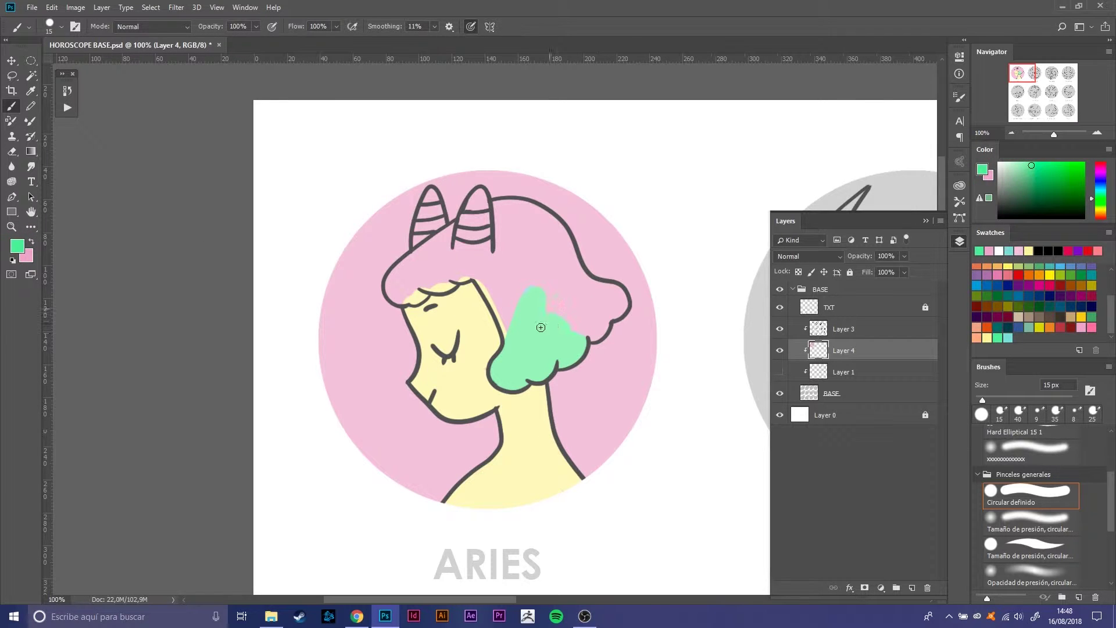
Step: Paint mint over the right, left and top of the hair, then pick pale yellow with a 15 px brush
{"action": "mouse_move", "coordinate": [540, 327]}
{"action": "left_mouse_down"}
{"action": "mouse_move", "coordinate": [590, 301]}
{"action": "mouse_move", "coordinate": [594, 337]}
{"action": "left_mouse_up"}
{"action": "key", "text": "bracketright"}
{"action": "key", "text": "bracketright"}
{"action": "key", "text": "bracketright"}
{"action": "left_click_drag", "start_coordinate": [508, 320], "coordinate": [521, 300]}
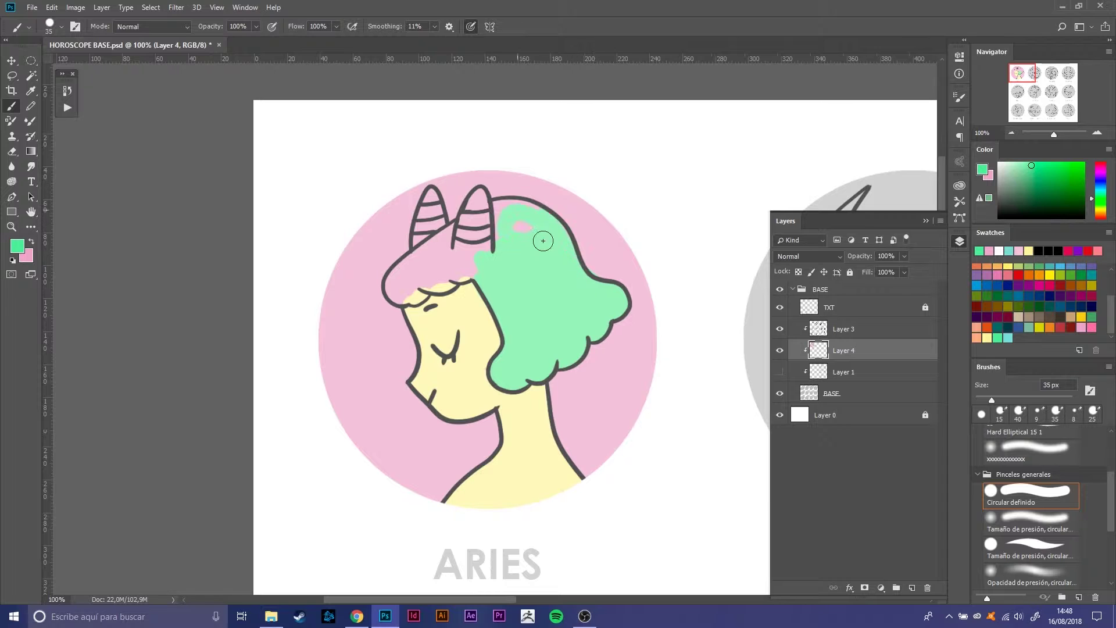
{"action": "mouse_move", "coordinate": [424, 273]}
{"action": "left_mouse_down"}
{"action": "mouse_move", "coordinate": [386, 273]}
{"action": "mouse_move", "coordinate": [424, 262]}
{"action": "mouse_move", "coordinate": [481, 267]}
{"action": "left_mouse_up"}
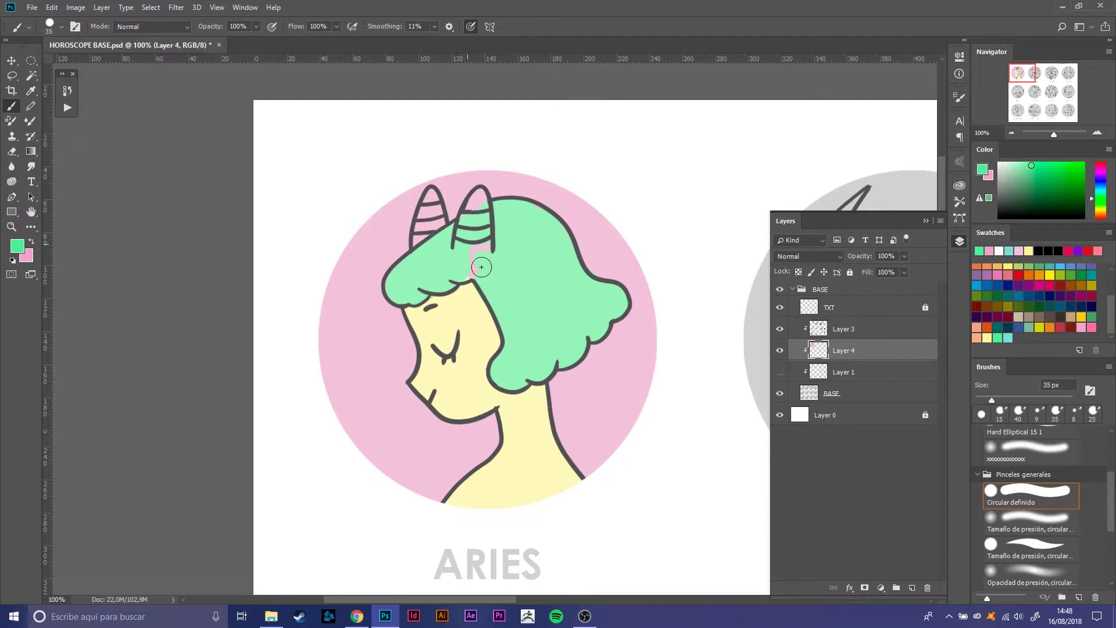
{"action": "key", "text": "x"}
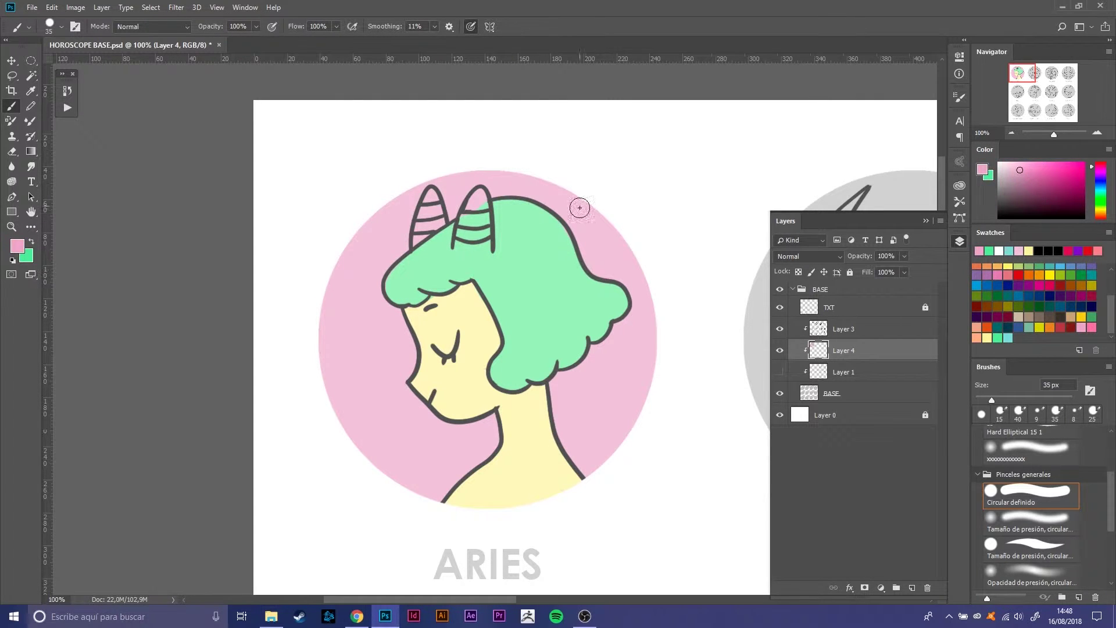
{"action": "key", "text": "x"}
{"action": "left_click", "coordinate": [434, 304], "text": "alt"}
{"action": "key", "text": "bracketleft"}
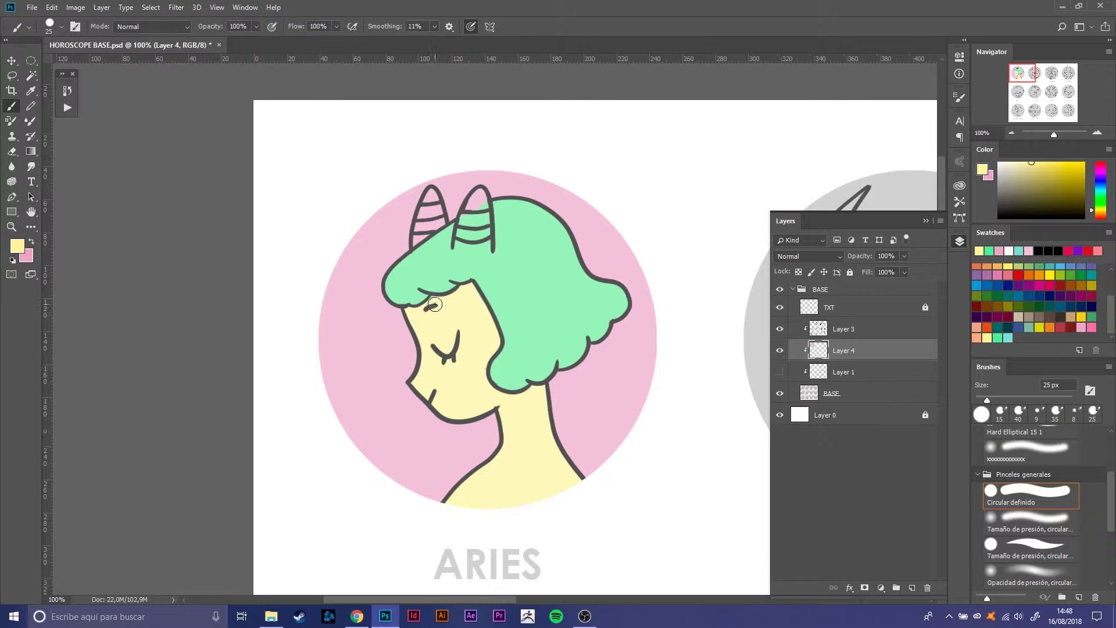
{"action": "key", "text": "bracketleft"}
Step: Paint the Aries horns peach, re-sampling mint green and the pale yellow skin colour
{"action": "left_click", "coordinate": [994, 332]}
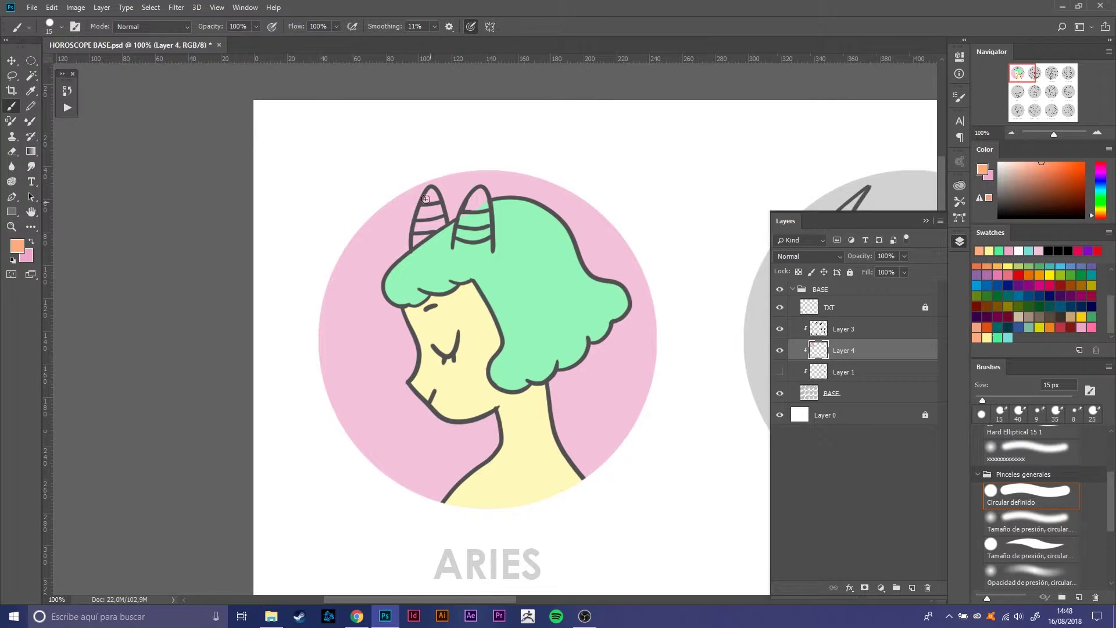
{"action": "left_click", "coordinate": [998, 337]}
{"action": "left_click", "coordinate": [492, 413], "text": "alt"}
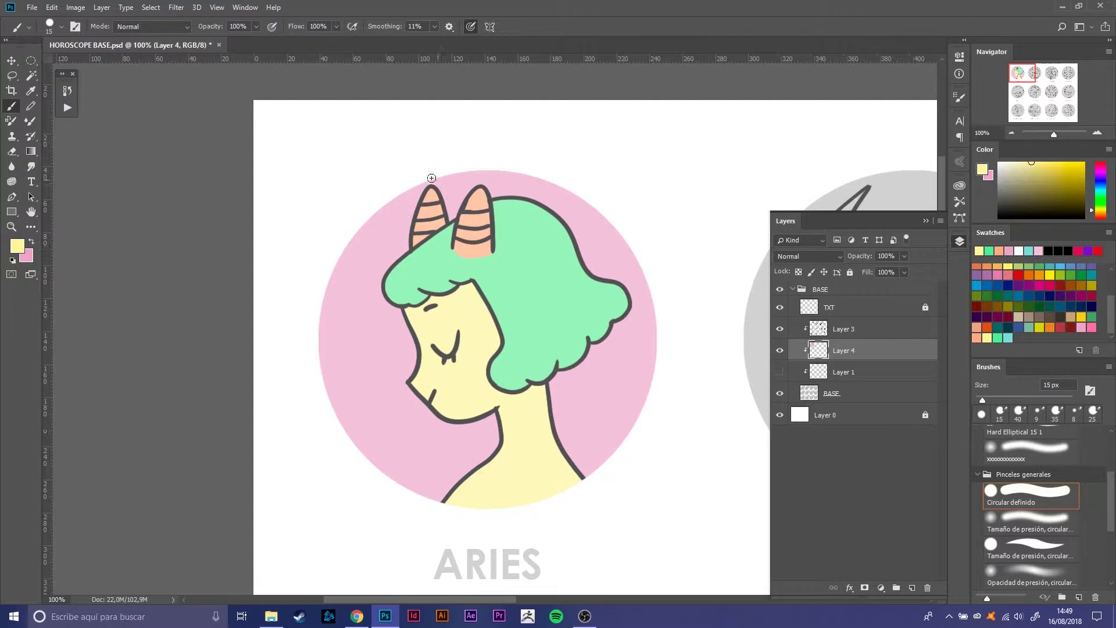
{"action": "left_click", "coordinate": [436, 273], "text": "alt"}
{"action": "left_click", "coordinate": [436, 272], "text": "alt"}
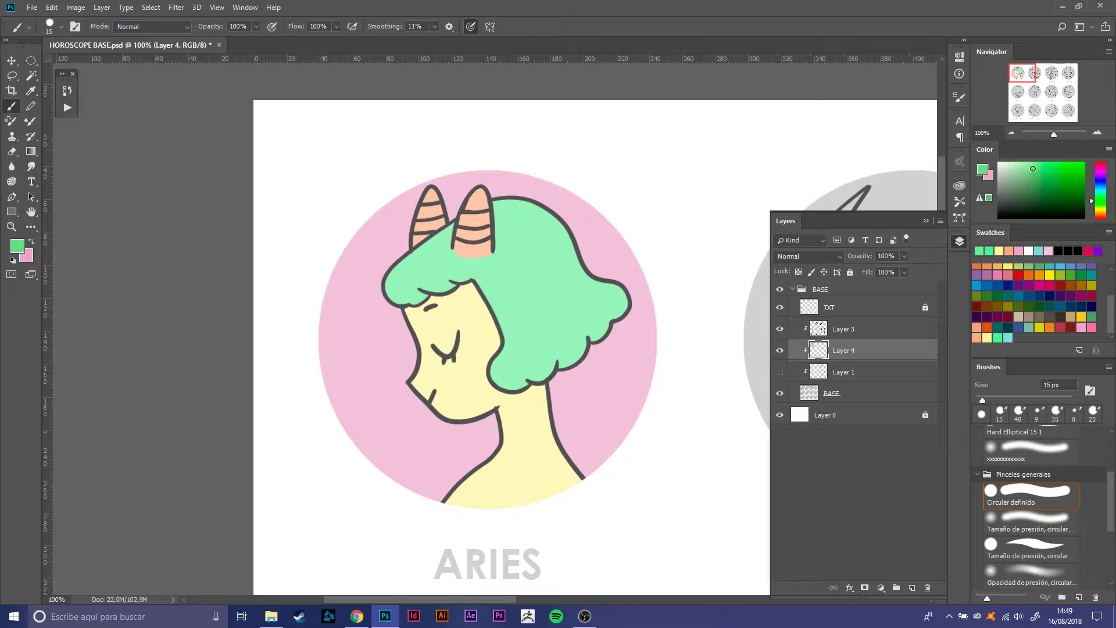
Step: Draw a darker green hair strand from horn to neck, undoing a faint first attempt
{"action": "left_click", "coordinate": [552, 297], "text": "alt"}
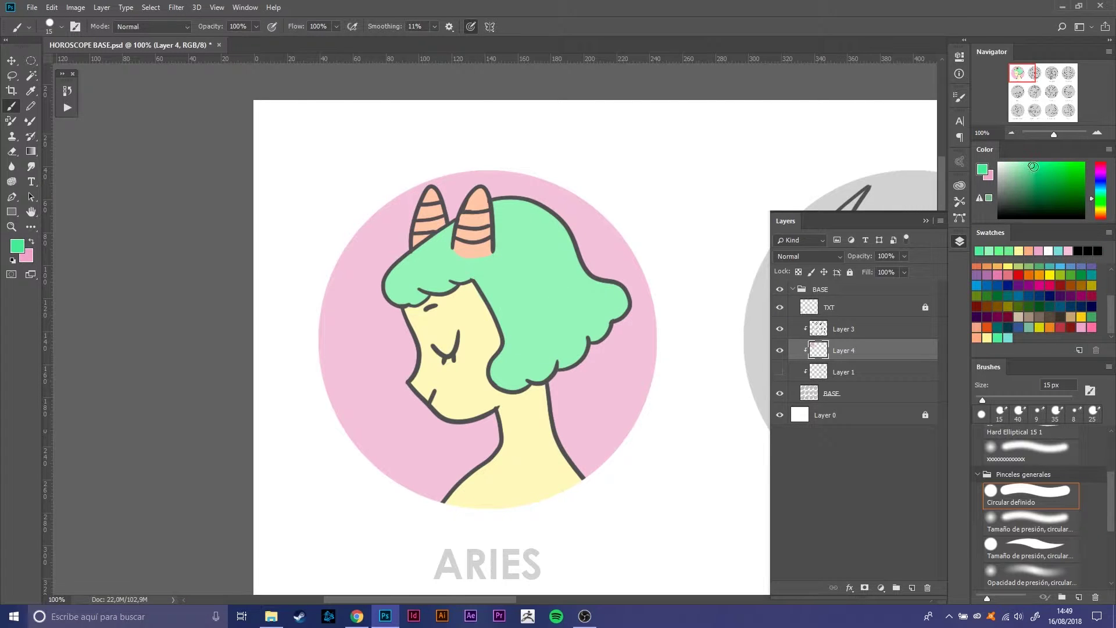
{"action": "left_click", "coordinate": [485, 264], "text": "alt"}
{"action": "key", "text": "ctrl+z"}
{"action": "left_click", "coordinate": [1046, 168]}
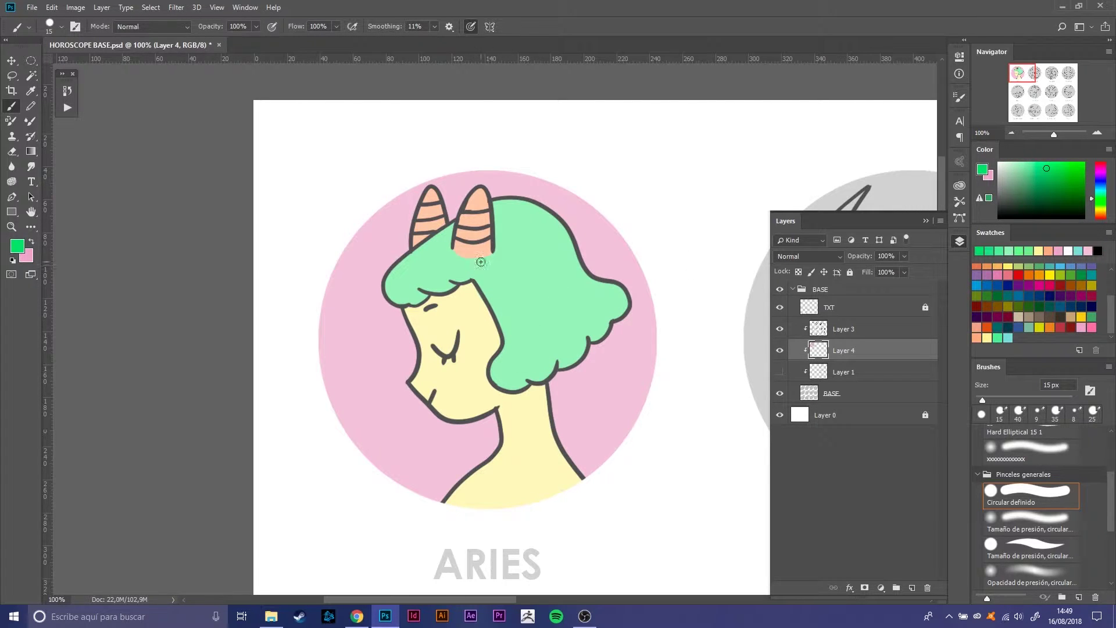
{"action": "left_click_drag", "start_coordinate": [481, 262], "coordinate": [561, 358]}
Step: Add short dark-green hatch strokes across the upper hair, bangs and lower curls
{"action": "left_click_drag", "start_coordinate": [489, 256], "coordinate": [552, 366]}
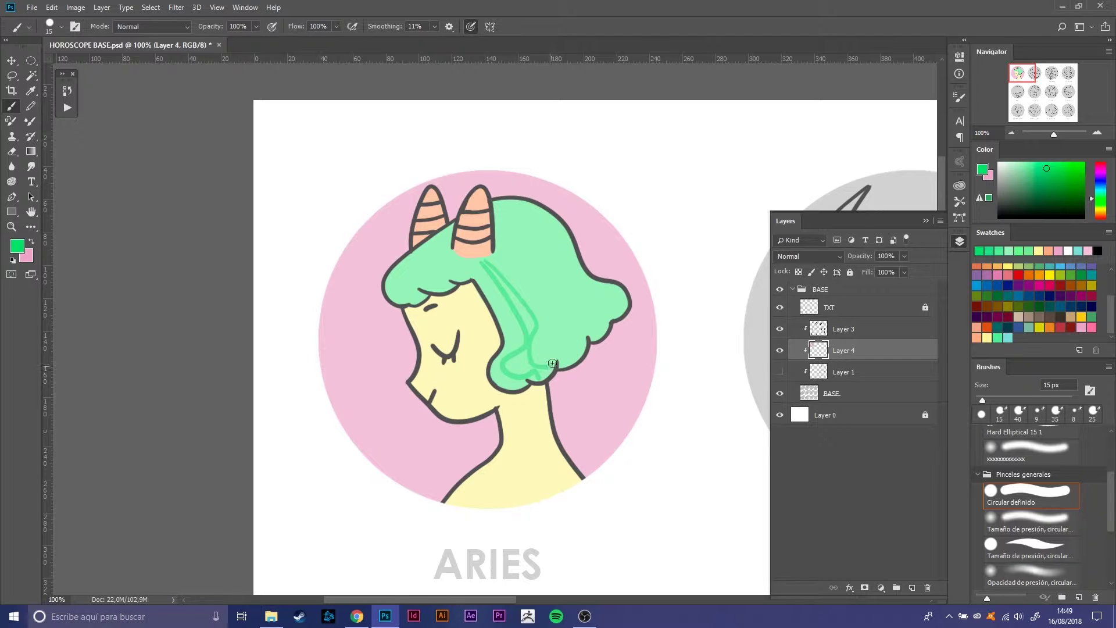
{"action": "key", "text": "ctrl+z"}
{"action": "key", "text": "ctrl+z"}
{"action": "mouse_move", "coordinate": [497, 219]}
{"action": "left_mouse_down"}
{"action": "mouse_move", "coordinate": [534, 266]}
{"action": "mouse_move", "coordinate": [575, 361]}
{"action": "left_mouse_up"}
{"action": "key", "text": "ctrl+z"}
{"action": "key", "text": "ctrl+z"}
{"action": "mouse_move", "coordinate": [511, 308]}
{"action": "left_mouse_down"}
{"action": "mouse_move", "coordinate": [532, 331]}
{"action": "mouse_move", "coordinate": [581, 302]}
{"action": "left_mouse_up"}
{"action": "left_click_drag", "start_coordinate": [494, 291], "coordinate": [563, 253]}
{"action": "left_click_drag", "start_coordinate": [404, 282], "coordinate": [416, 290]}
{"action": "left_click_drag", "start_coordinate": [435, 272], "coordinate": [460, 273]}
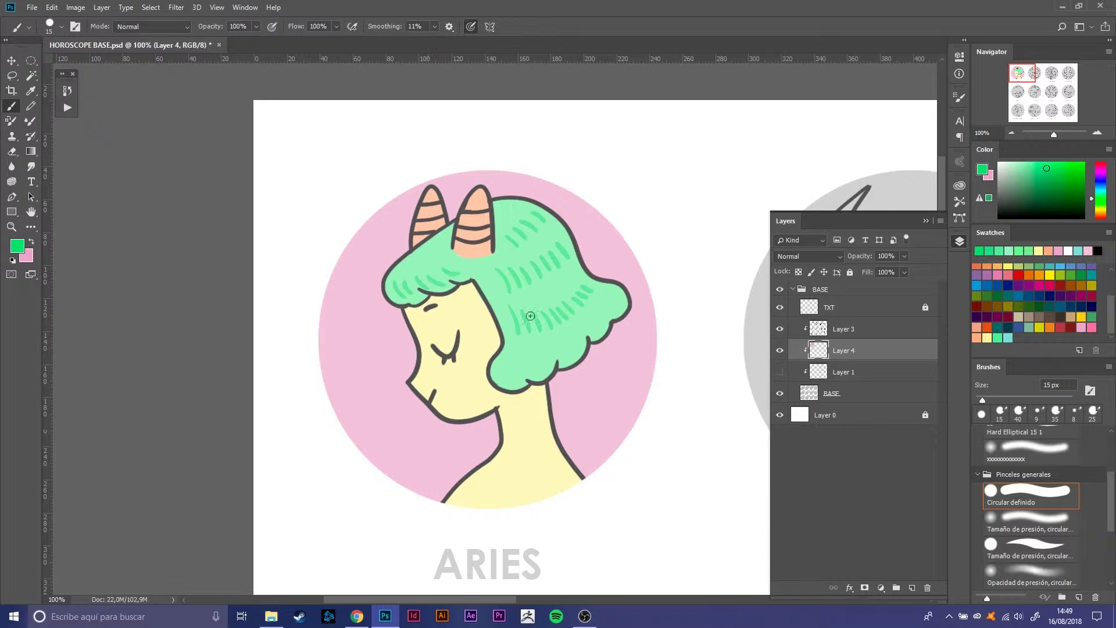
{"action": "left_click_drag", "start_coordinate": [510, 361], "coordinate": [532, 371]}
{"action": "left_click_drag", "start_coordinate": [547, 350], "coordinate": [564, 342]}
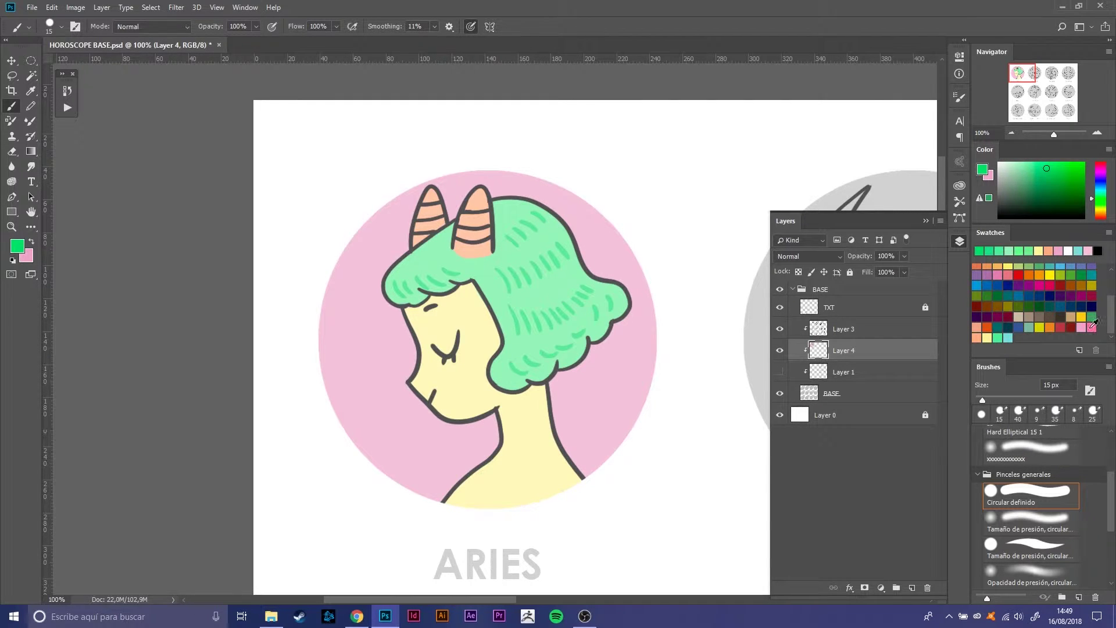
Step: Shade beside the eye with a deeper yellow after undoing a pink blush, then select Layer 3
{"action": "left_click", "coordinate": [1091, 327]}
{"action": "left_click_drag", "start_coordinate": [451, 379], "coordinate": [459, 373]}
{"action": "key", "text": "ctrl+z"}
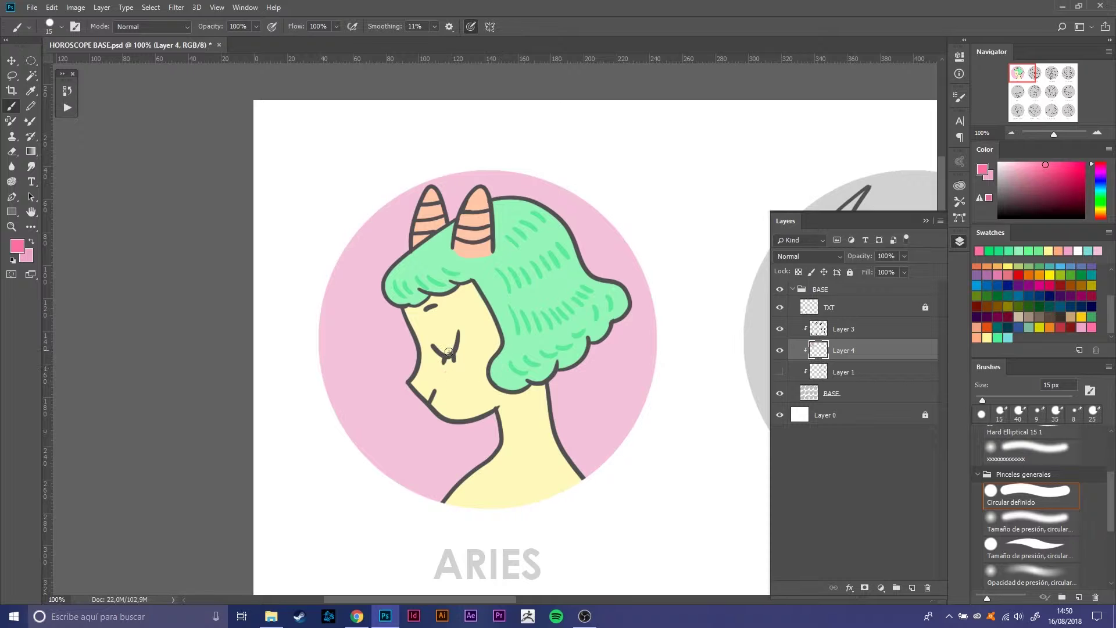
{"action": "left_click", "coordinate": [987, 338]}
{"action": "left_click", "coordinate": [1039, 166]}
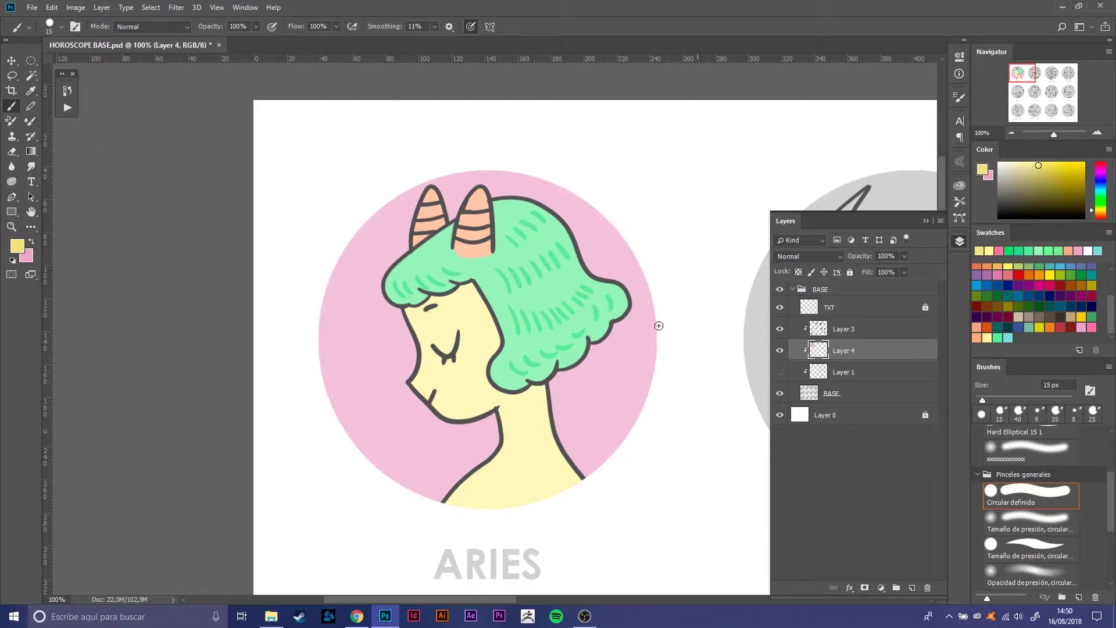
{"action": "left_click", "coordinate": [1046, 167]}
{"action": "left_click_drag", "start_coordinate": [438, 343], "coordinate": [451, 352]}
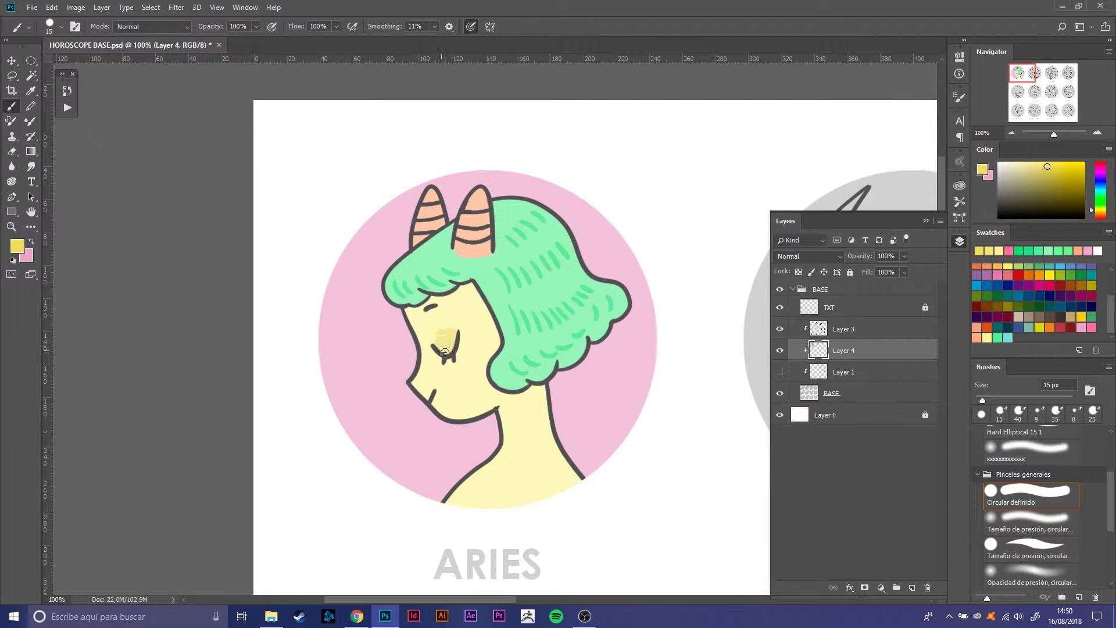
{"action": "left_click", "coordinate": [990, 336]}
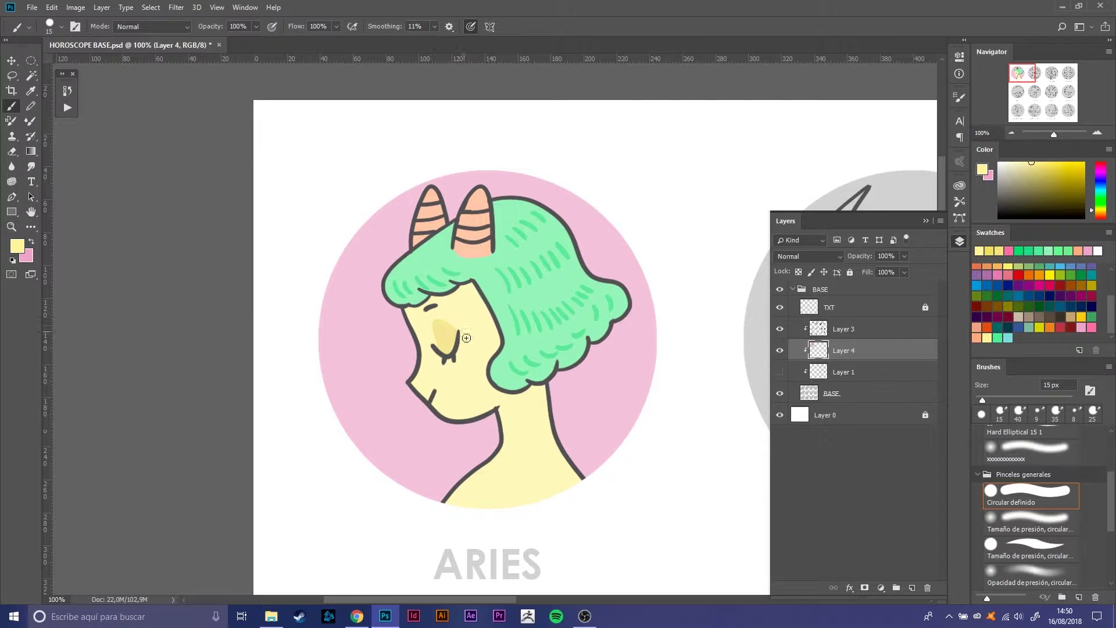
{"action": "left_click", "coordinate": [1019, 162]}
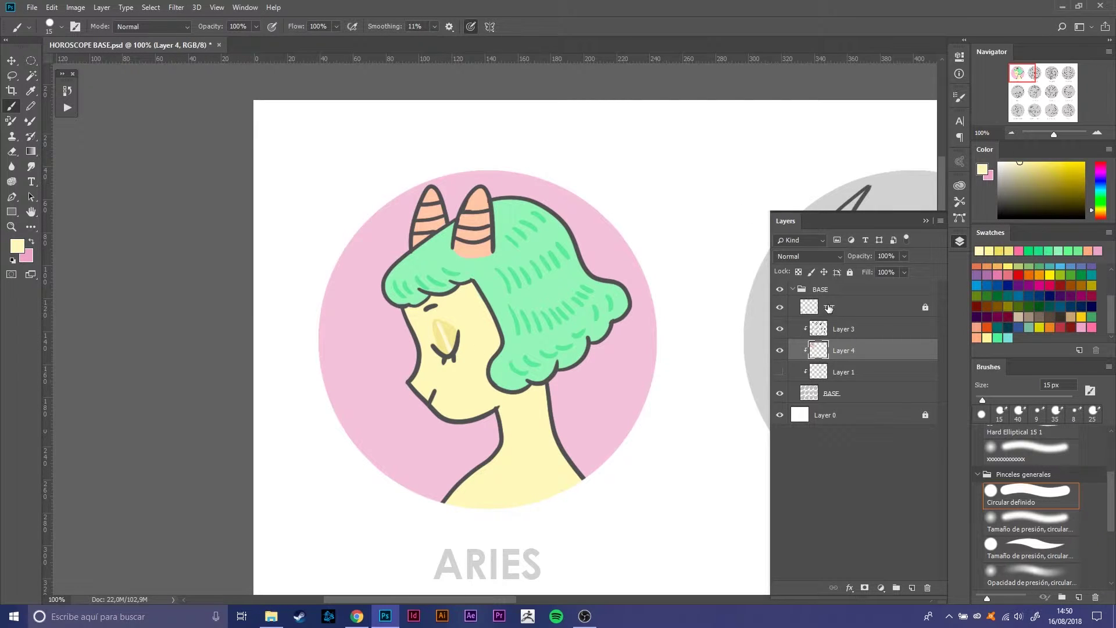
{"action": "left_click", "coordinate": [842, 328]}
Step: Recolour the dark hair outline green, after a mint forehead stroke and undoing a stray dark stroke
{"action": "left_click", "coordinate": [1096, 329]}
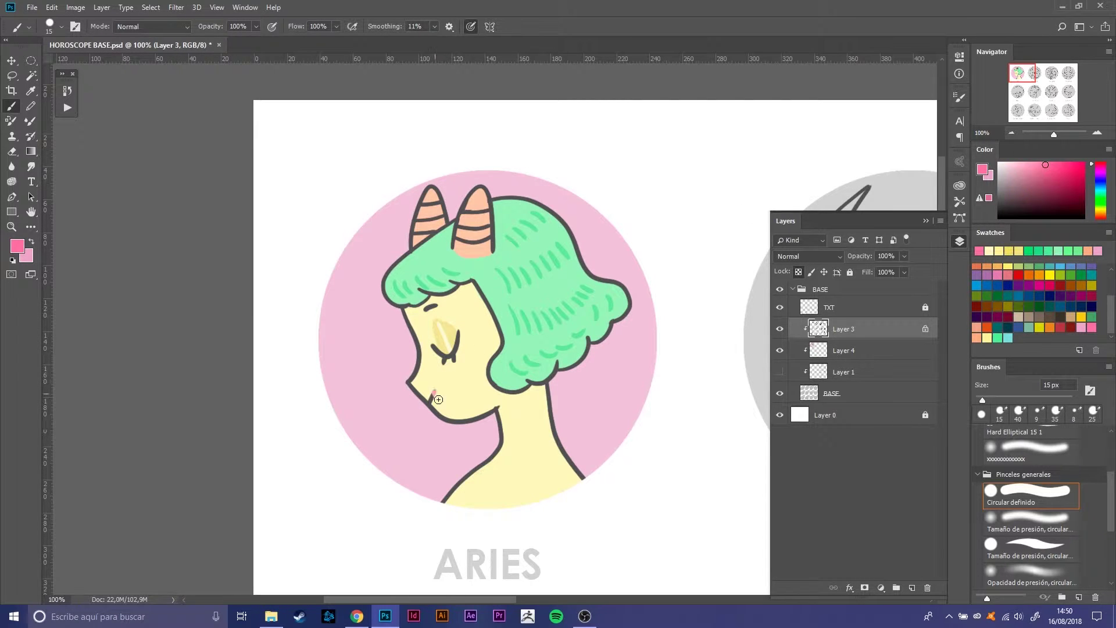
{"action": "left_click", "coordinate": [999, 339]}
{"action": "left_click_drag", "start_coordinate": [425, 308], "coordinate": [438, 306]}
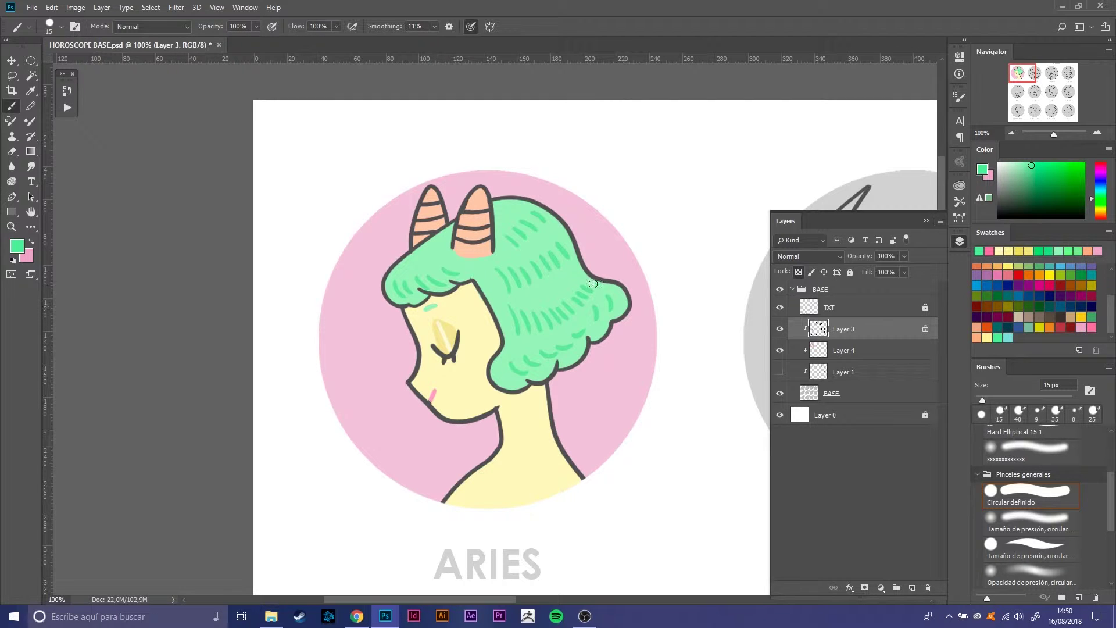
{"action": "left_click", "coordinate": [1039, 175]}
{"action": "key", "text": "ctrl+z"}
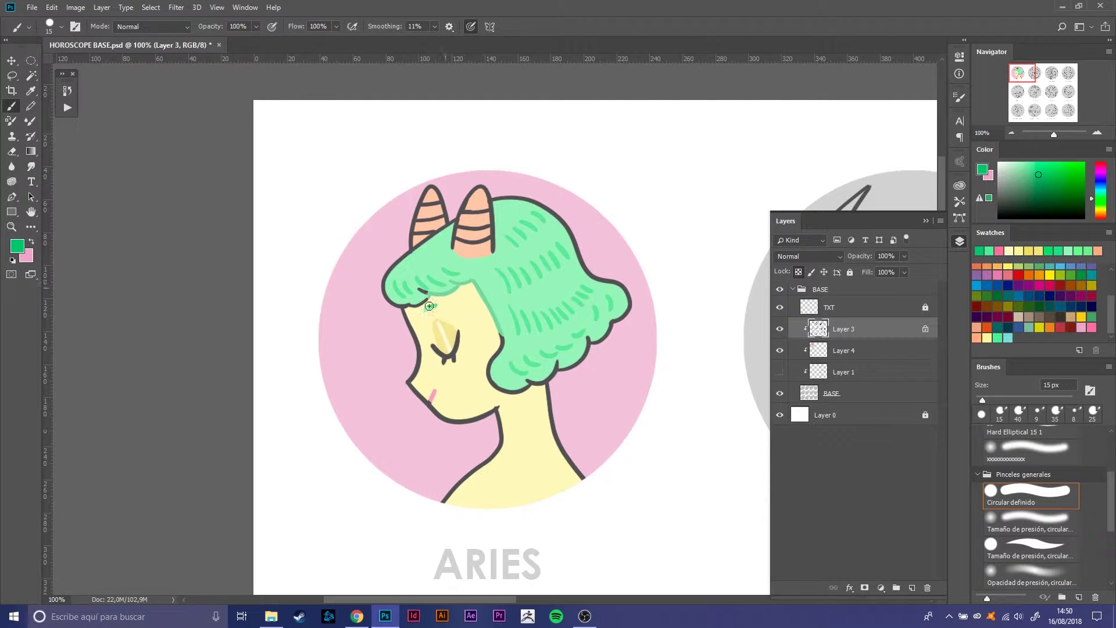
{"action": "mouse_move", "coordinate": [508, 346]}
{"action": "left_mouse_down"}
{"action": "mouse_move", "coordinate": [497, 379]}
{"action": "mouse_move", "coordinate": [460, 277]}
{"action": "mouse_move", "coordinate": [427, 291]}
{"action": "left_mouse_up"}
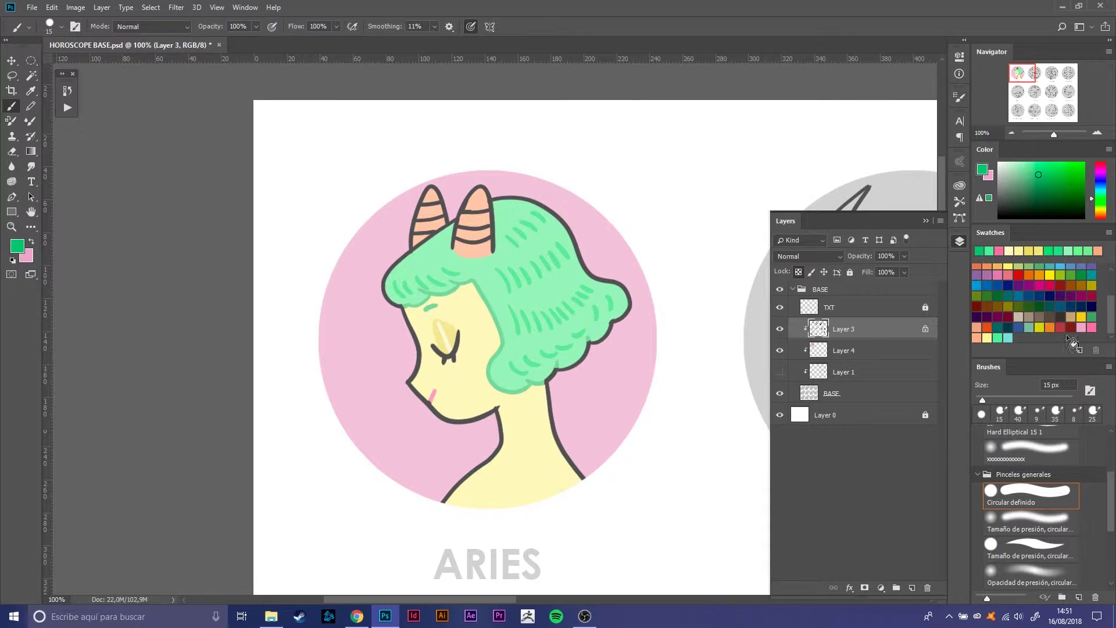
Step: Paint the right horn's outline salmon, then pick a lighter salmon and select Layer 4
{"action": "left_click", "coordinate": [976, 327]}
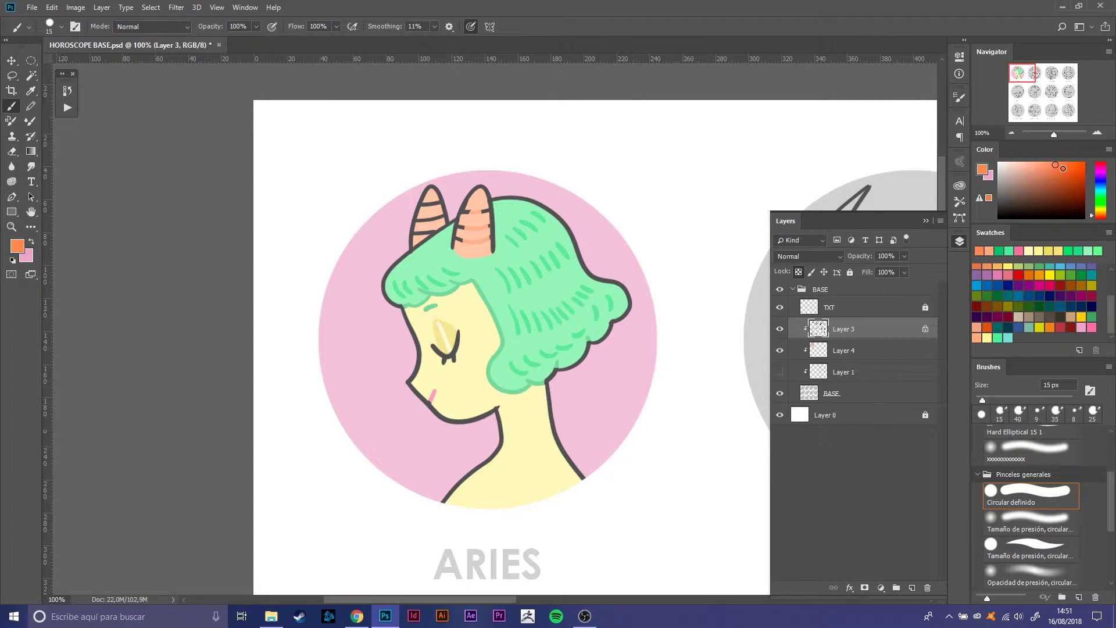
{"action": "left_click_drag", "start_coordinate": [493, 258], "coordinate": [487, 208]}
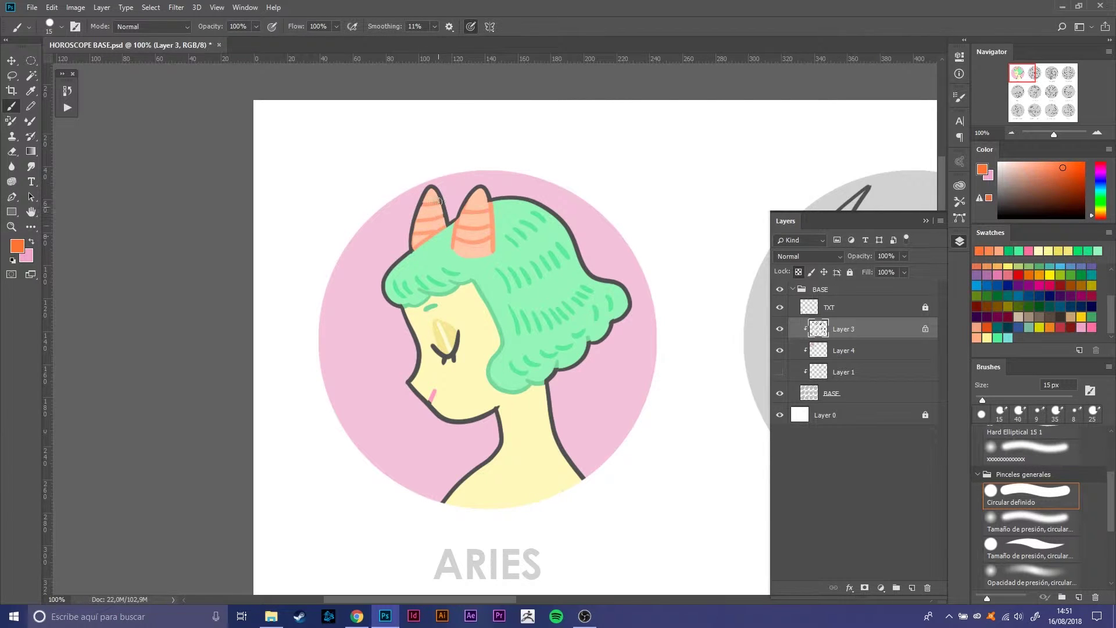
{"action": "left_click", "coordinate": [978, 338]}
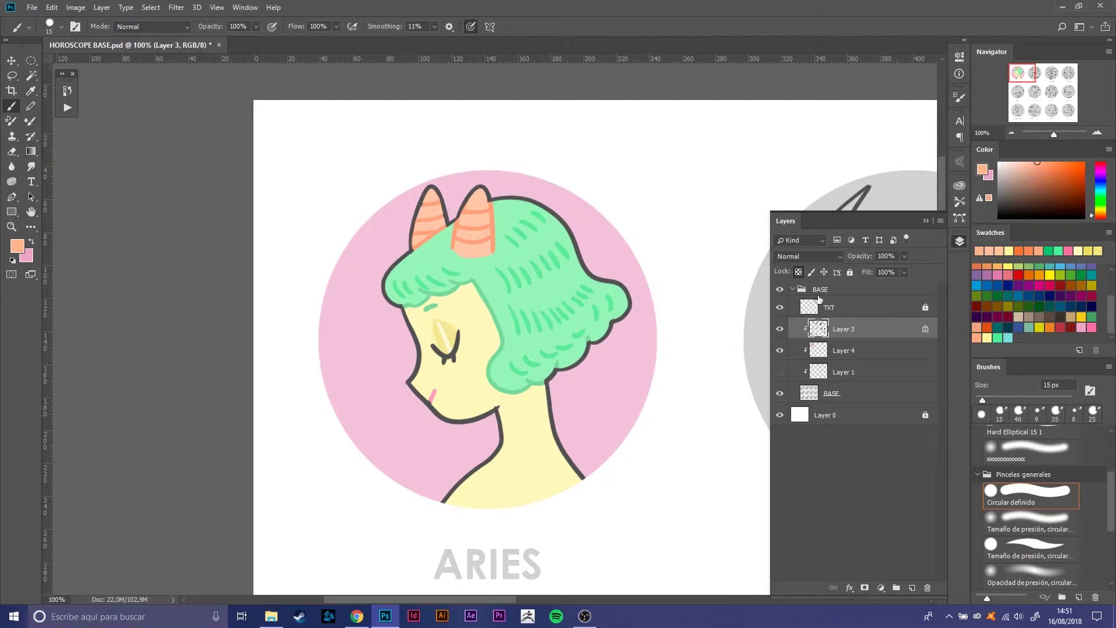
{"action": "left_click", "coordinate": [843, 350]}
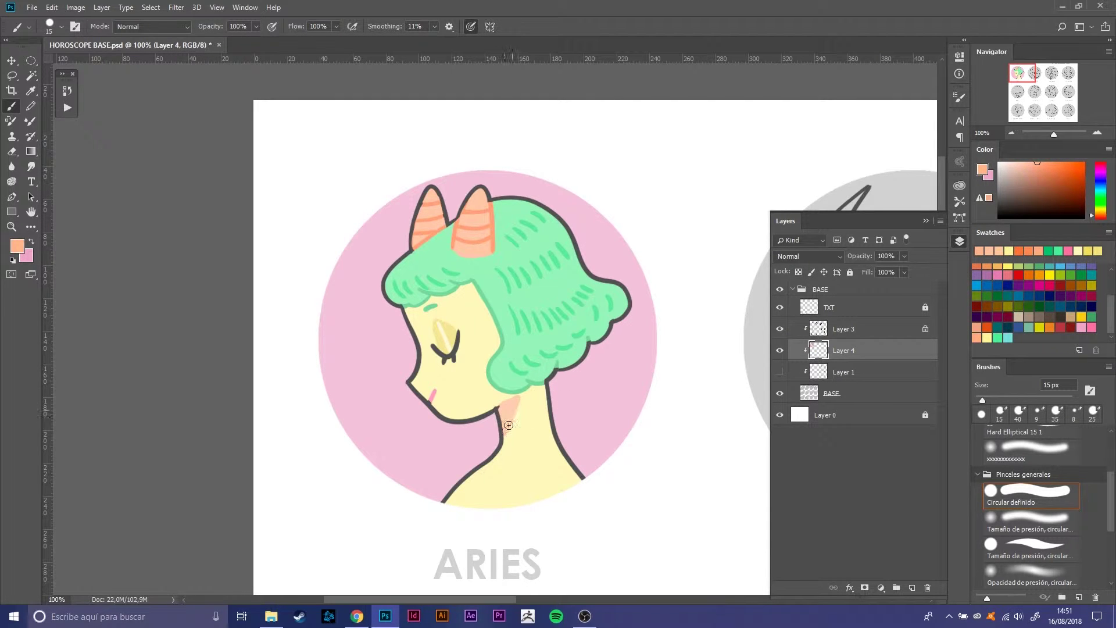
Step: Paint a salmon neck shadow and soft orange blush strokes on the Aries cheek
{"action": "left_click", "coordinate": [33, 245]}
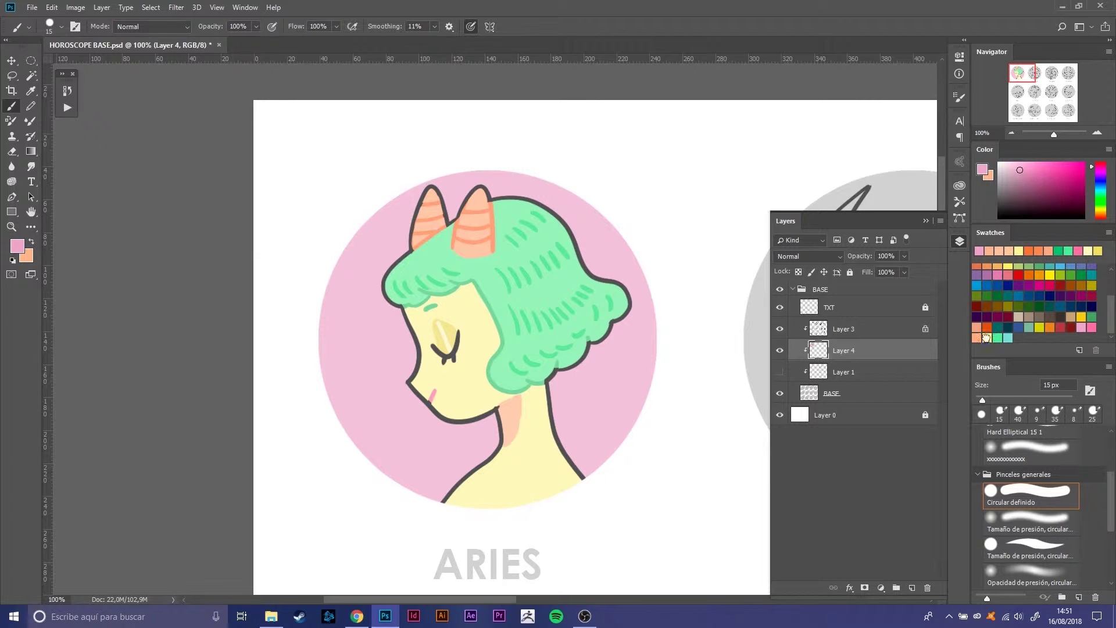
{"action": "left_click", "coordinate": [530, 408], "text": "alt"}
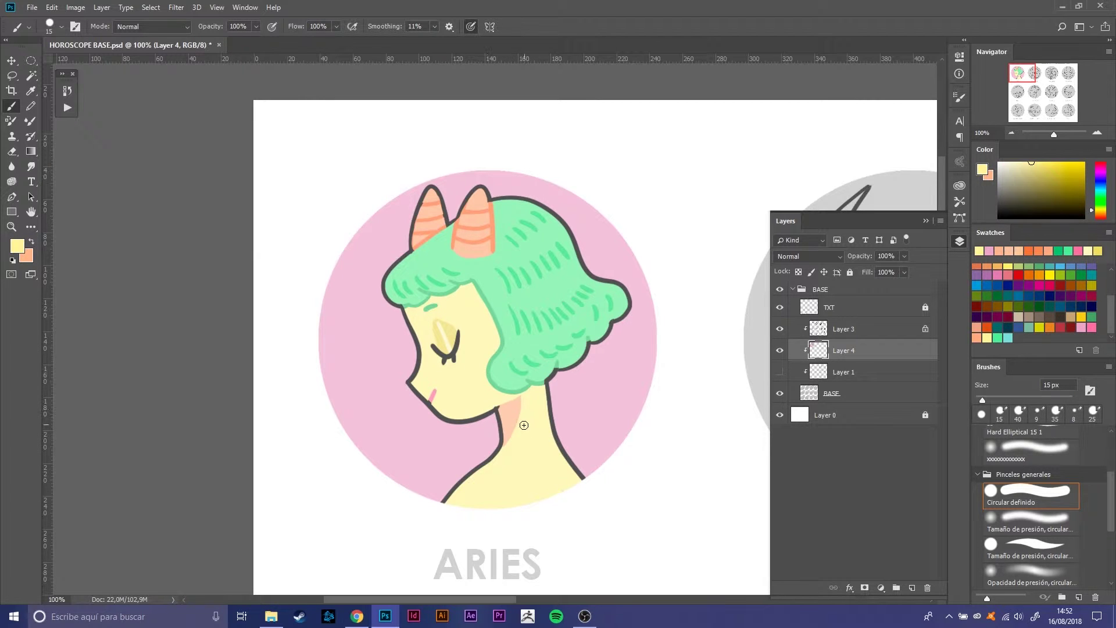
{"action": "key", "text": "x"}
{"action": "key", "text": "x"}
{"action": "key", "text": "x"}
{"action": "left_click_drag", "start_coordinate": [429, 368], "coordinate": [438, 372]}
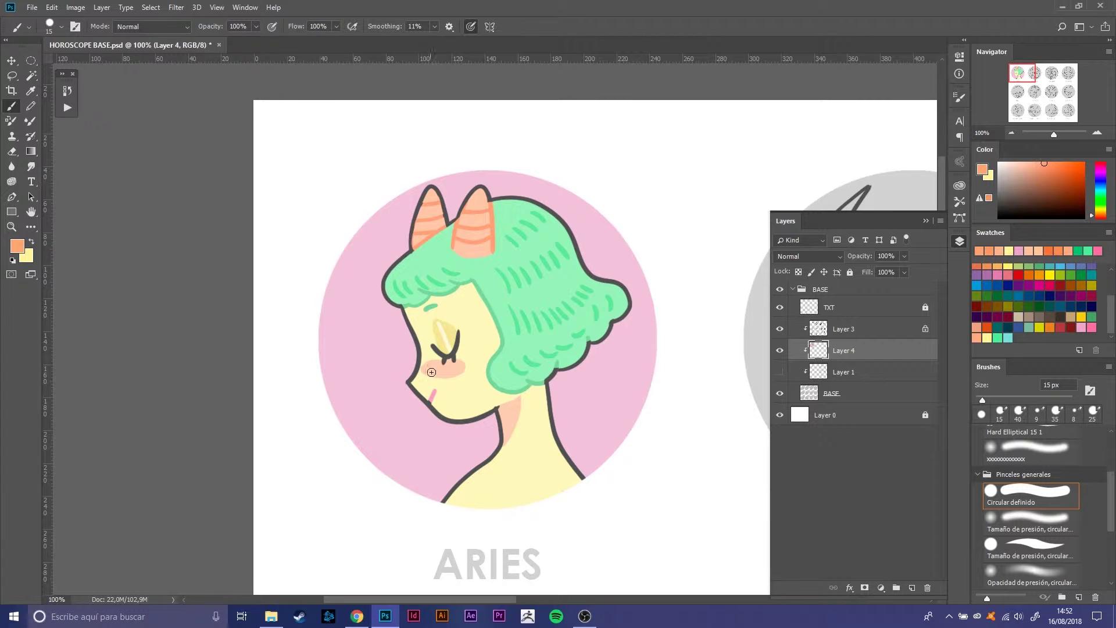
{"action": "key", "text": "x"}
{"action": "key", "text": "x"}
{"action": "left_click_drag", "start_coordinate": [441, 363], "coordinate": [434, 377]}
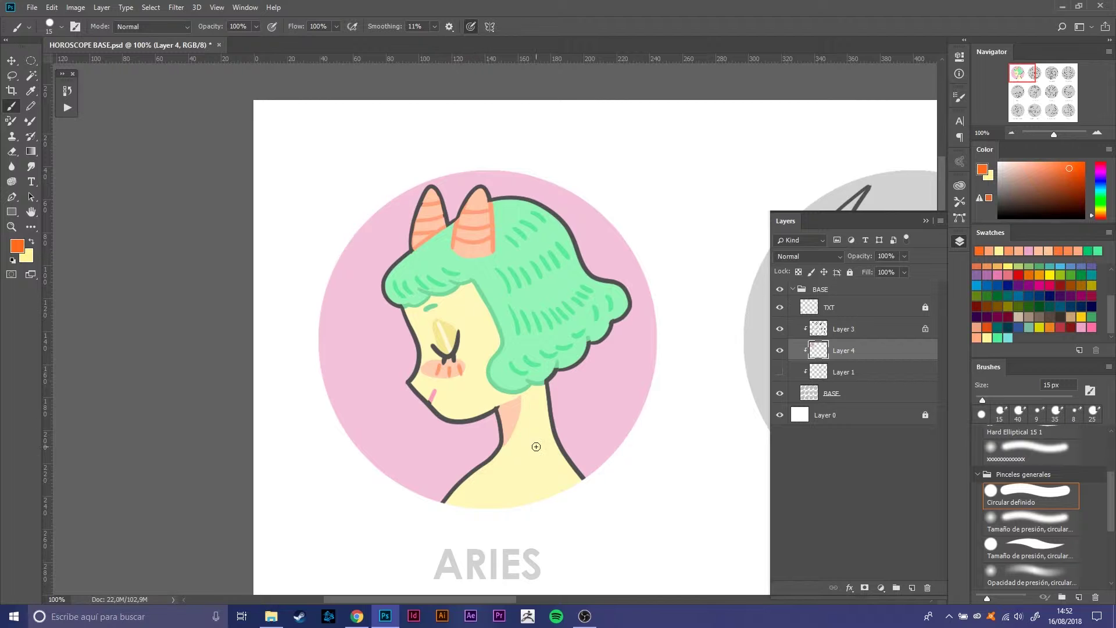
Step: Add pale cream sparkles on the hair and below the chin, redrawing a misshapen one
{"action": "left_click", "coordinate": [1007, 164]}
{"action": "left_click_drag", "start_coordinate": [537, 283], "coordinate": [532, 300]}
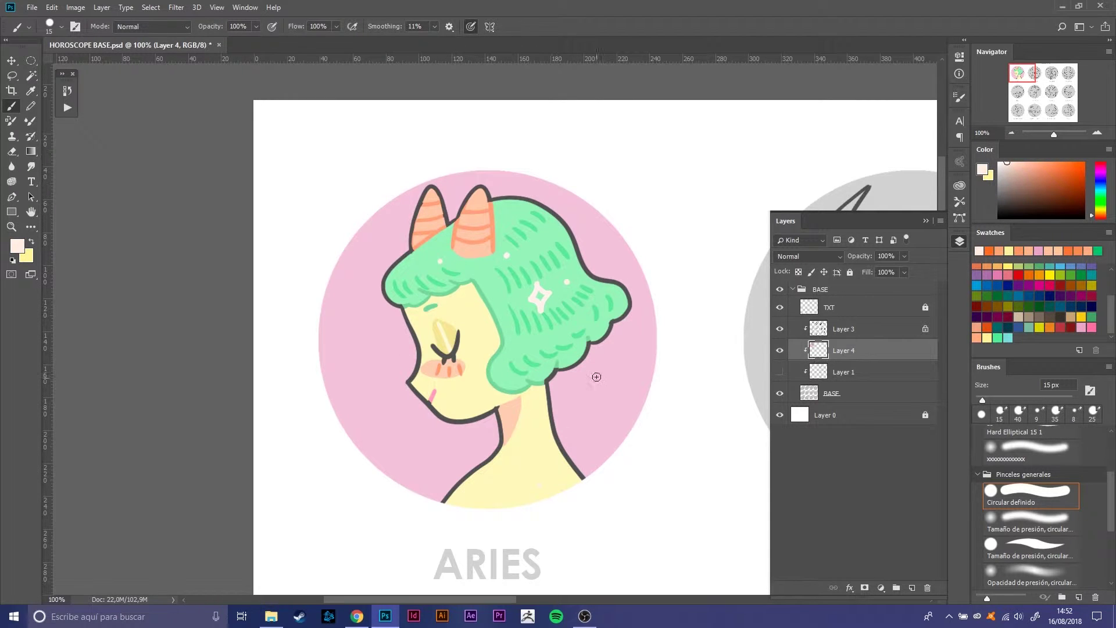
{"action": "key", "text": "ctrl+z"}
{"action": "left_click_drag", "start_coordinate": [405, 435], "coordinate": [414, 421]}
{"action": "scroll", "coordinate": [456, 348], "scroll_direction": "down", "scroll_amount": 2}
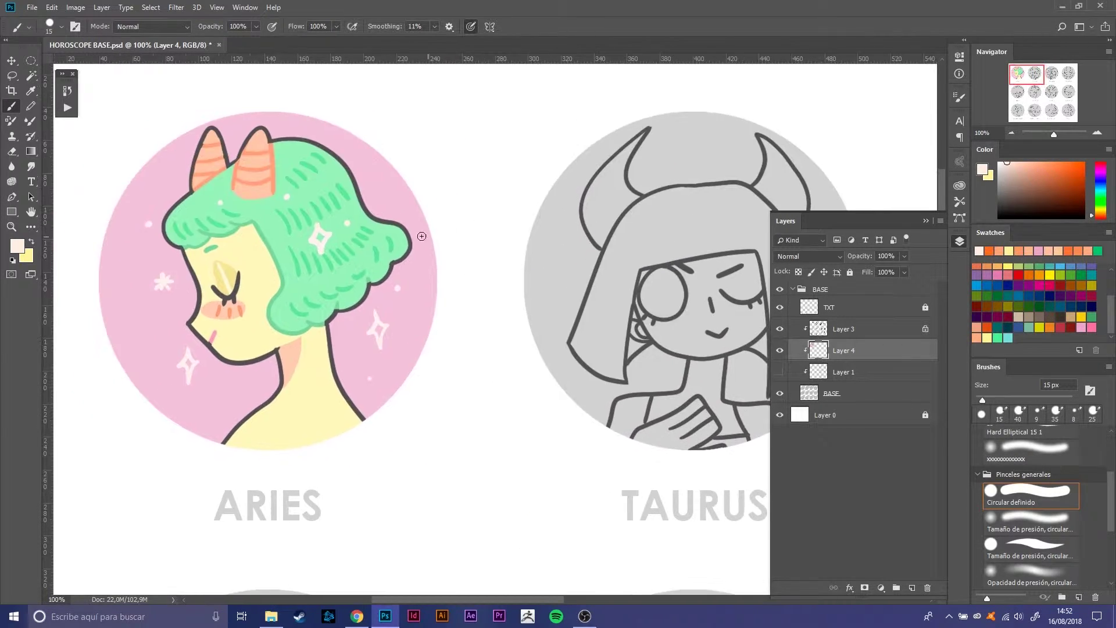
{"action": "scroll", "coordinate": [498, 300], "scroll_direction": "up", "scroll_amount": 2}
Step: Sample the black outline colour on Layer 3, then return to Layer 4
{"action": "left_click", "coordinate": [498, 301], "text": "ctrl"}
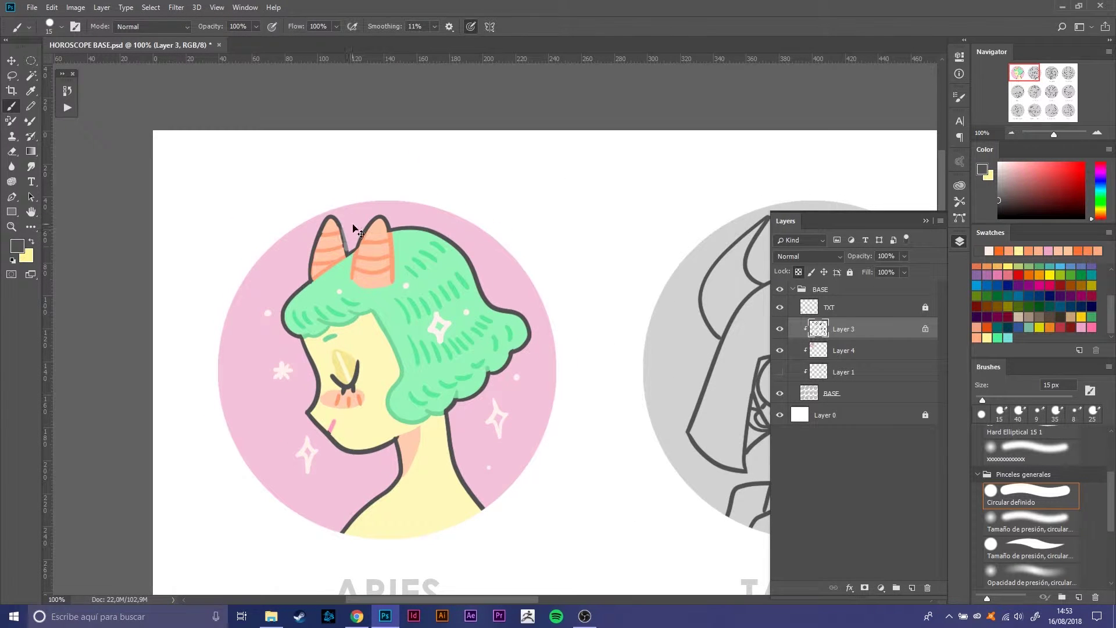
{"action": "left_click", "coordinate": [346, 243], "text": "alt"}
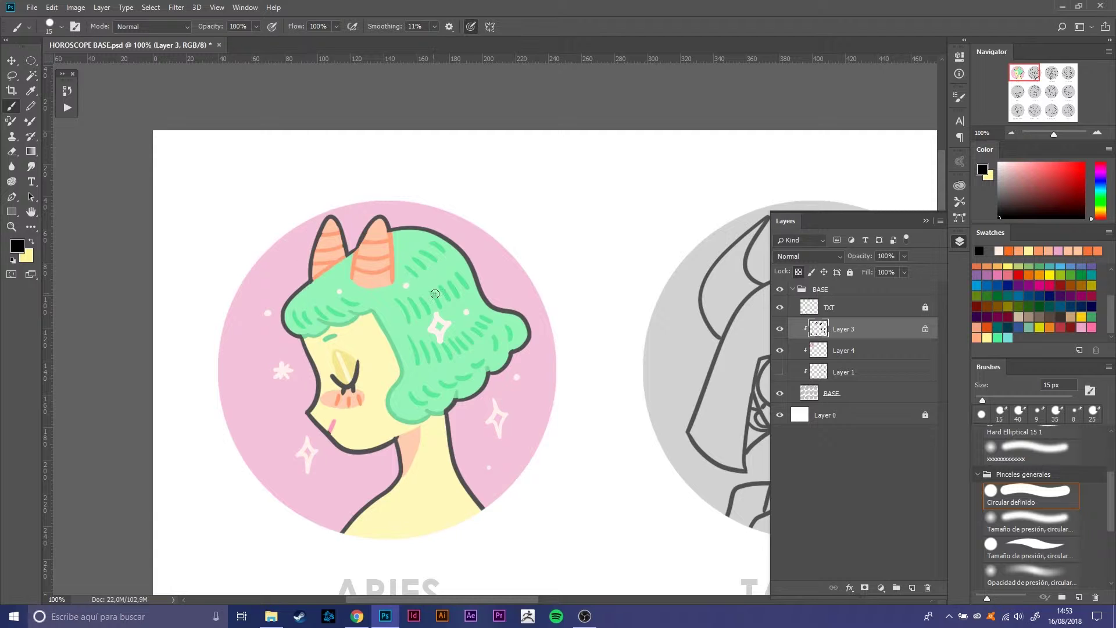
{"action": "scroll", "coordinate": [435, 294], "scroll_direction": "down", "scroll_amount": 2}
{"action": "scroll", "coordinate": [435, 294], "scroll_direction": "up", "scroll_amount": 2}
{"action": "left_click", "coordinate": [818, 350], "text": "ctrl"}
Step: Select the cloud-shaped area around Aries, excluding the character, checking it in Quick Mask
{"action": "left_click", "coordinate": [517, 326], "text": "alt"}
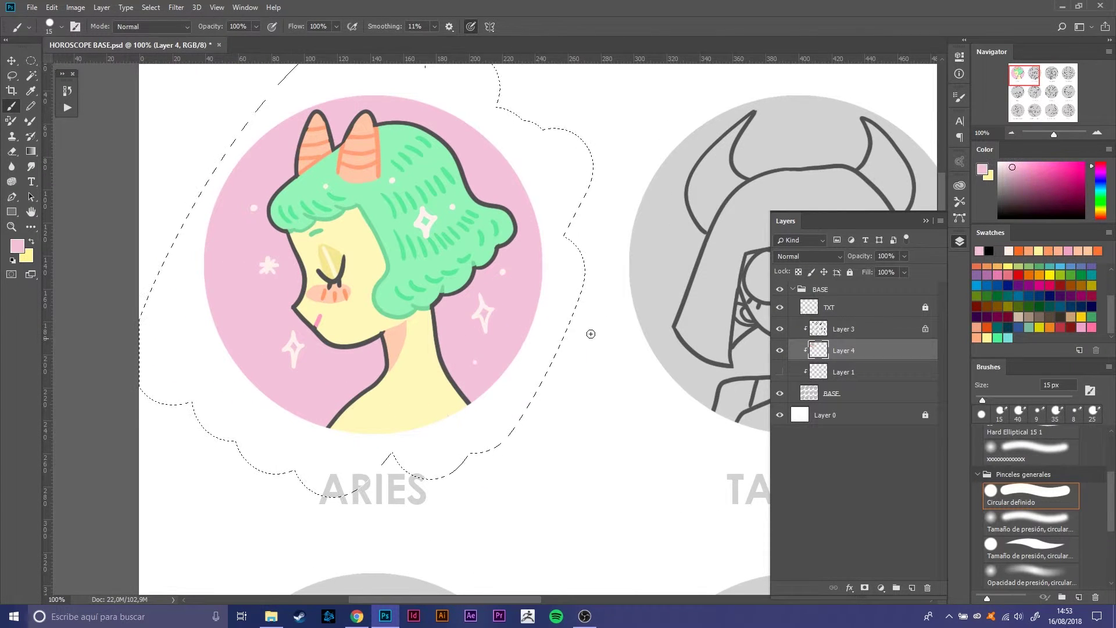
{"action": "key", "text": "d"}
{"action": "key", "text": "x"}
{"action": "key", "text": "w"}
{"action": "key", "text": "q"}
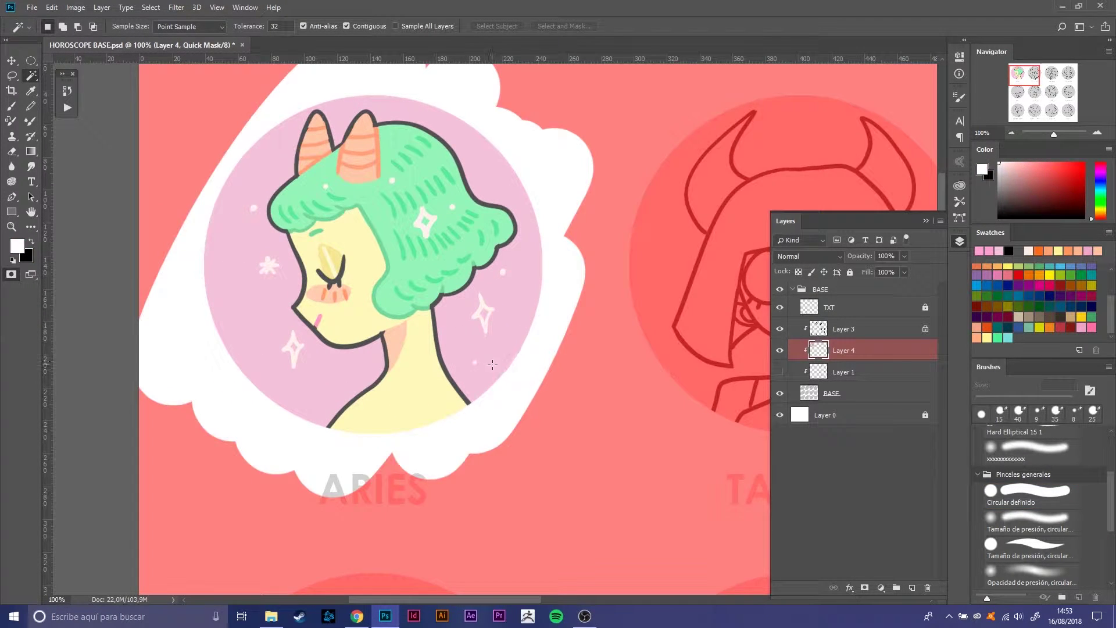
{"action": "key", "text": "q"}
{"action": "key", "text": "shift+w"}
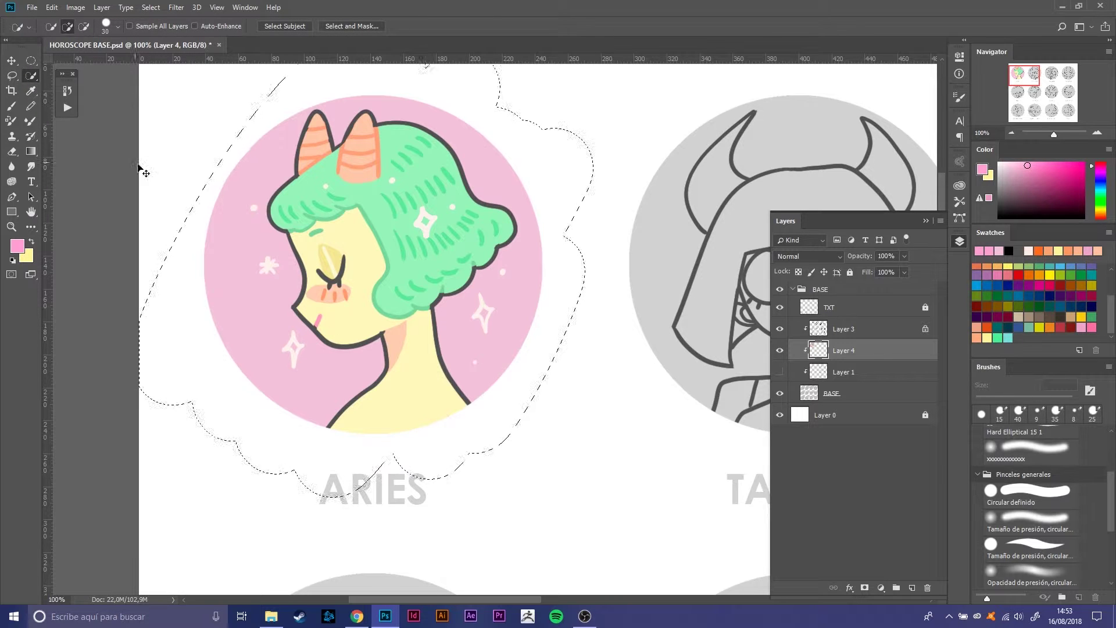
{"action": "left_click", "coordinate": [328, 155], "text": "alt"}
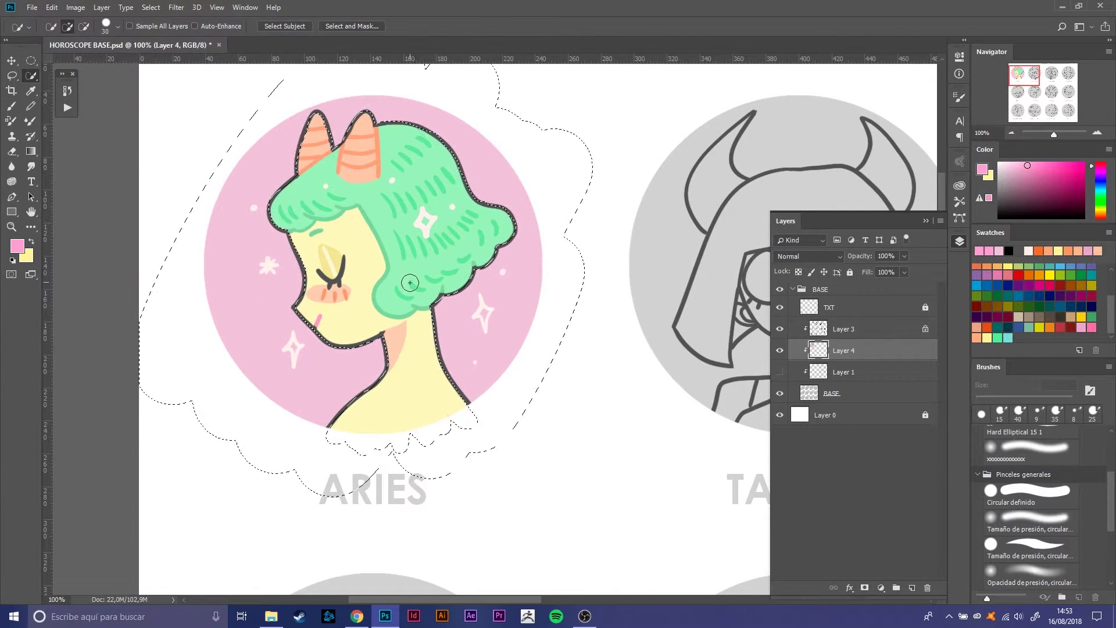
Step: Add a new Overlay layer and fill the selection with a pink-to-yellow gradient
{"action": "left_click", "coordinate": [912, 587]}
{"action": "left_click", "coordinate": [808, 256]}
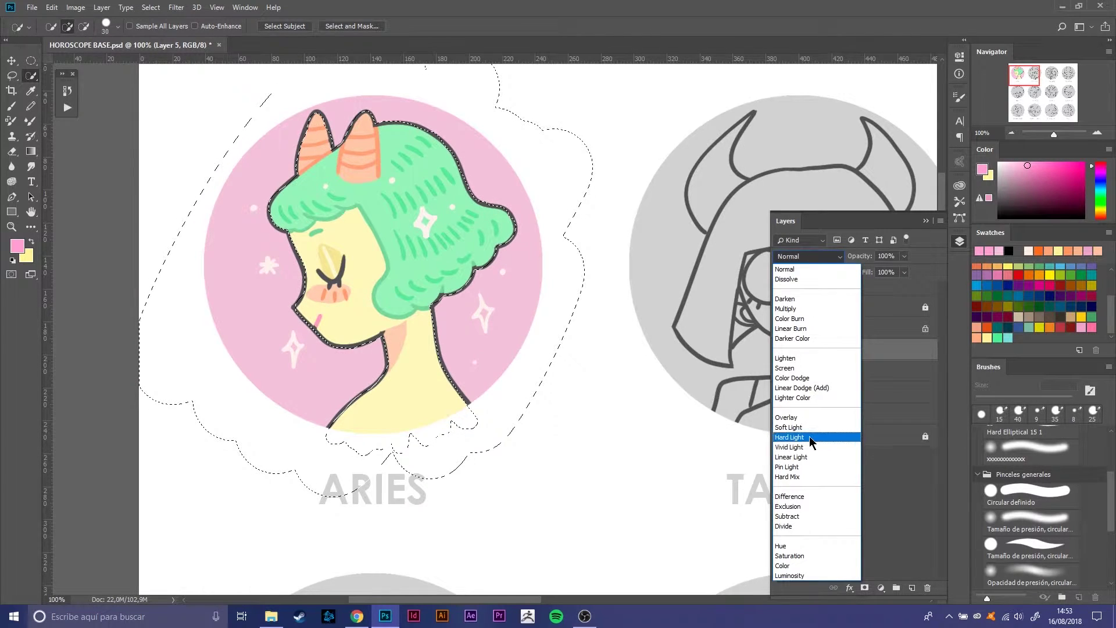
{"action": "left_click", "coordinate": [808, 416]}
{"action": "key", "text": "g"}
{"action": "mouse_move", "coordinate": [372, 151]}
{"action": "left_mouse_down"}
{"action": "mouse_move", "coordinate": [372, 407]}
{"action": "mouse_move", "coordinate": [372, 116]}
{"action": "mouse_move", "coordinate": [372, 418]}
{"action": "left_mouse_up"}
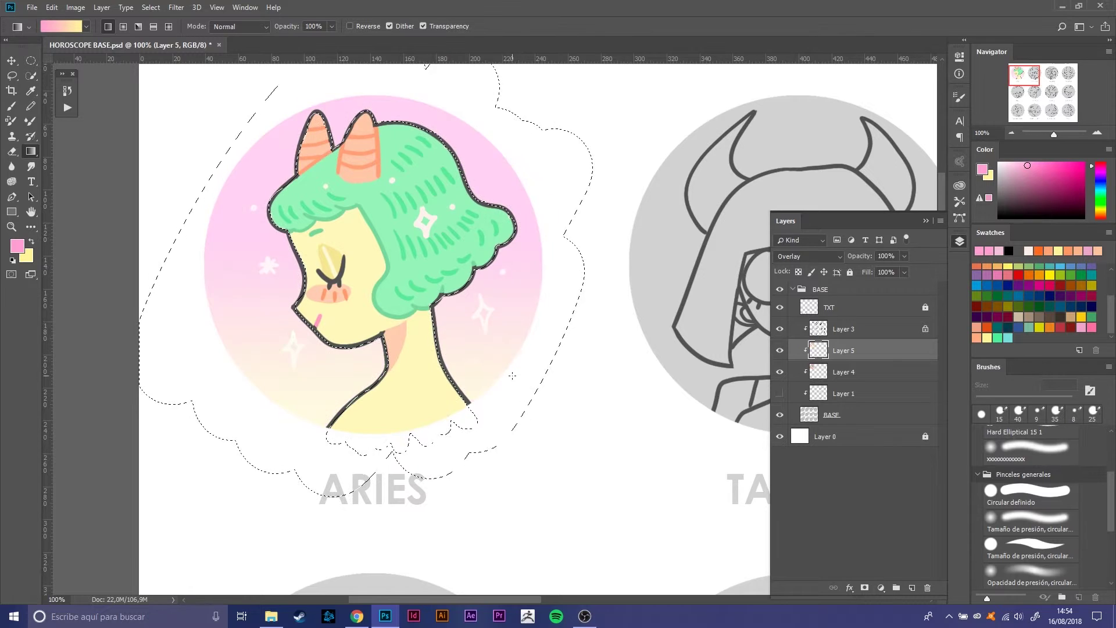
{"action": "left_click_drag", "start_coordinate": [372, 349], "coordinate": [372, 441]}
Step: Shift the gradient's hue and boost saturation in Hue/Saturation, then deselect and choose a soft round brush
{"action": "key", "text": "ctrl+u"}
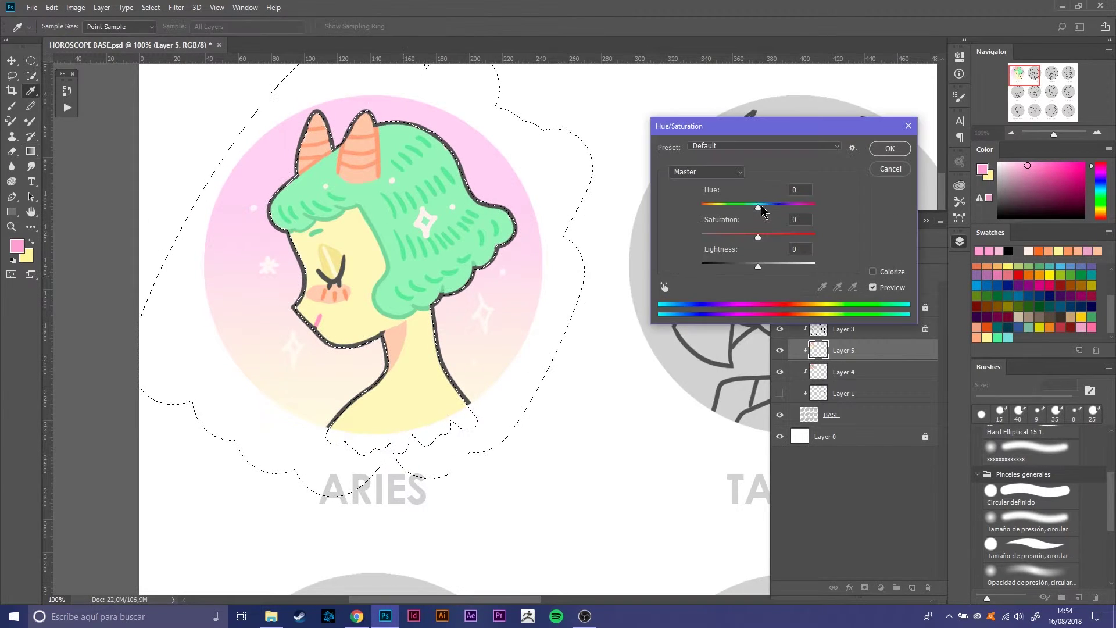
{"action": "mouse_move", "coordinate": [758, 207]}
{"action": "left_mouse_down"}
{"action": "mouse_move", "coordinate": [704, 220]}
{"action": "mouse_move", "coordinate": [753, 207]}
{"action": "mouse_move", "coordinate": [814, 237]}
{"action": "left_mouse_up"}
{"action": "left_click_drag", "start_coordinate": [763, 266], "coordinate": [757, 267]}
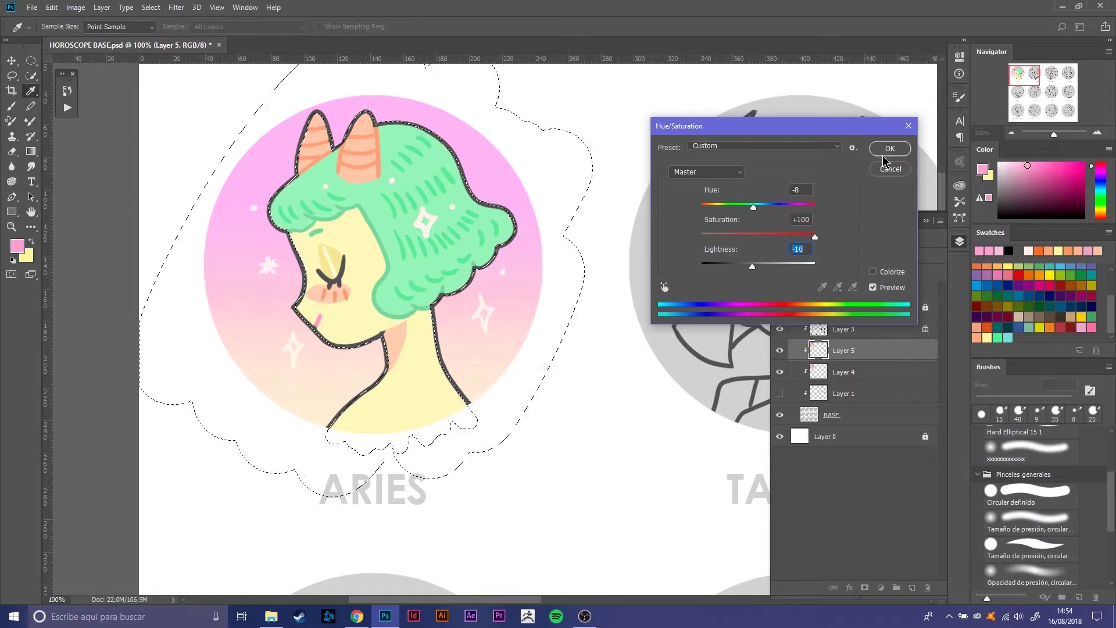
{"action": "key", "text": "Return"}
{"action": "key", "text": "ctrl+d"}
{"action": "key", "text": "g"}
{"action": "mouse_move", "coordinate": [1111, 499]}
{"action": "left_mouse_down"}
{"action": "mouse_move", "coordinate": [1111, 461]}
{"action": "mouse_move", "coordinate": [1112, 497]}
{"action": "left_mouse_up"}
{"action": "left_click", "coordinate": [1030, 444]}
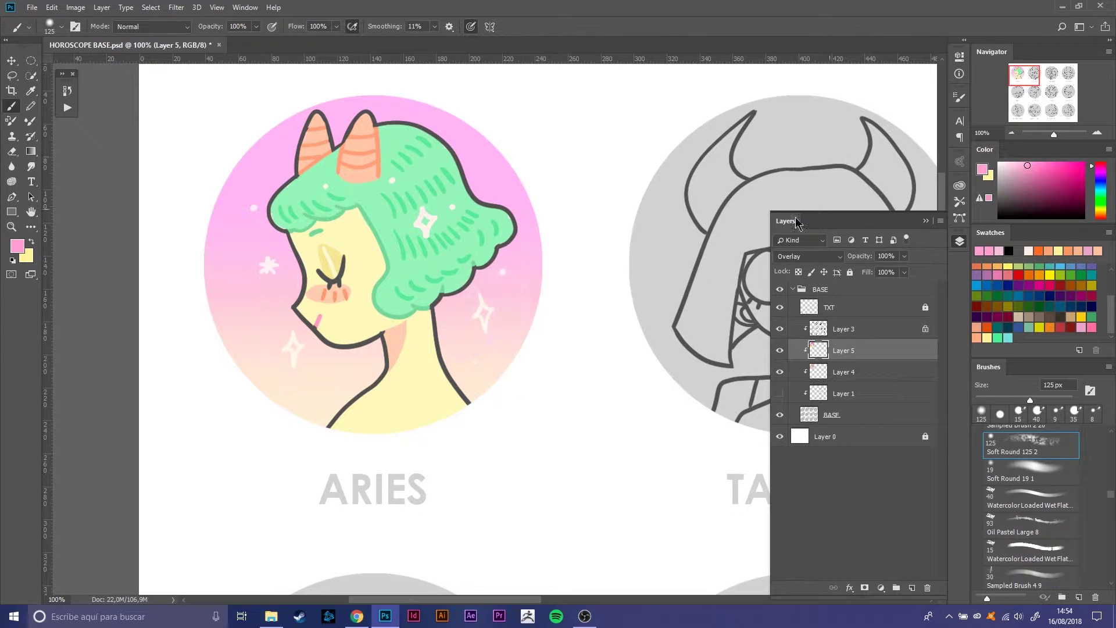
Step: Texture the reselected Aries background, deselect, and switch to the Eraser on Layer 3
{"action": "key", "text": "ctrl+shift+d"}
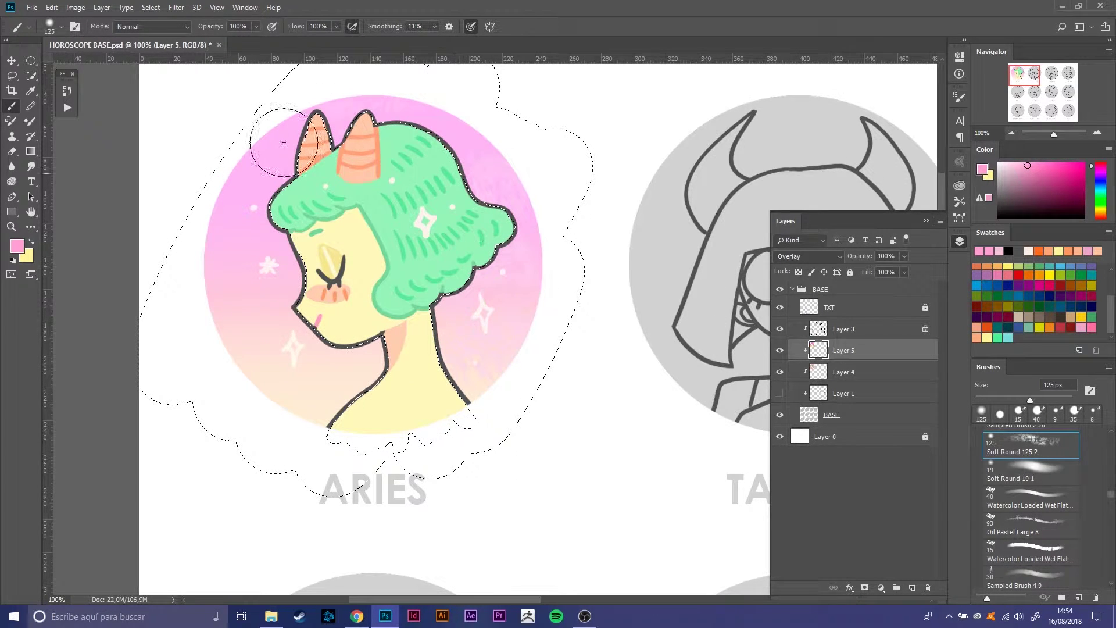
{"action": "key", "text": "ctrl+d"}
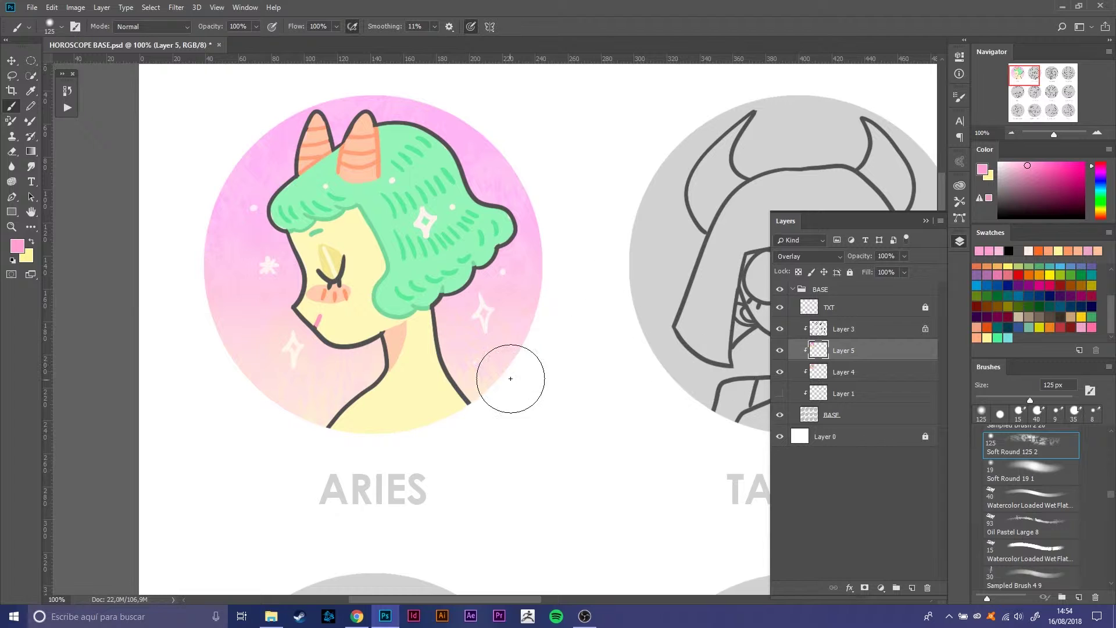
{"action": "left_click", "coordinate": [842, 329]}
{"action": "key", "text": "e"}
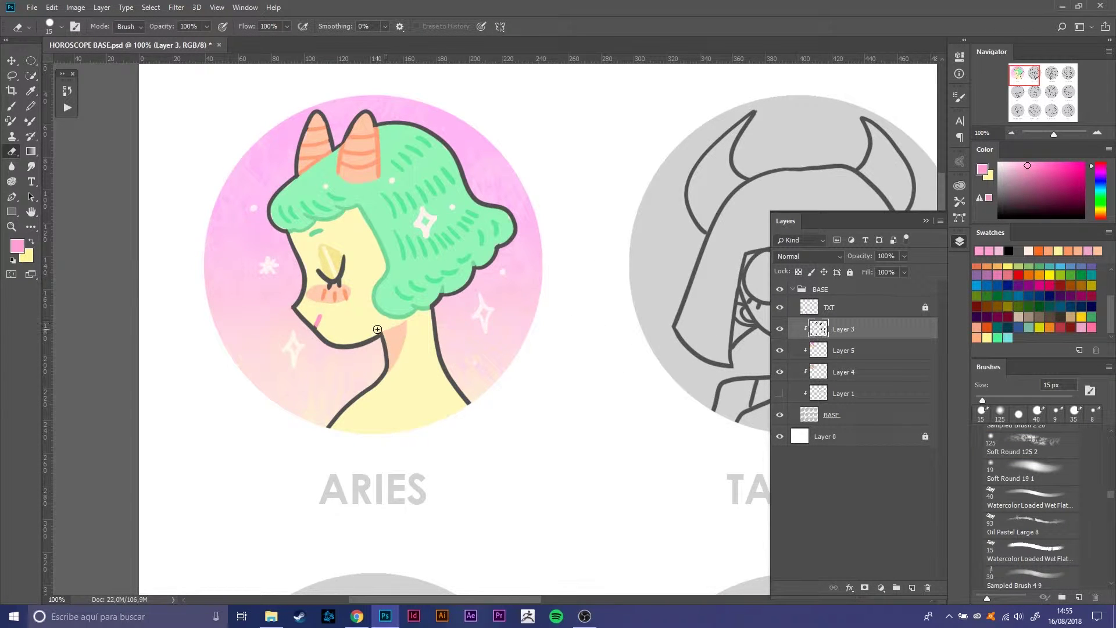
Step: Zoom out to all twelve zodiac circles, then zoom in on the Taurus circle
{"action": "key", "text": "ctrl+0"}
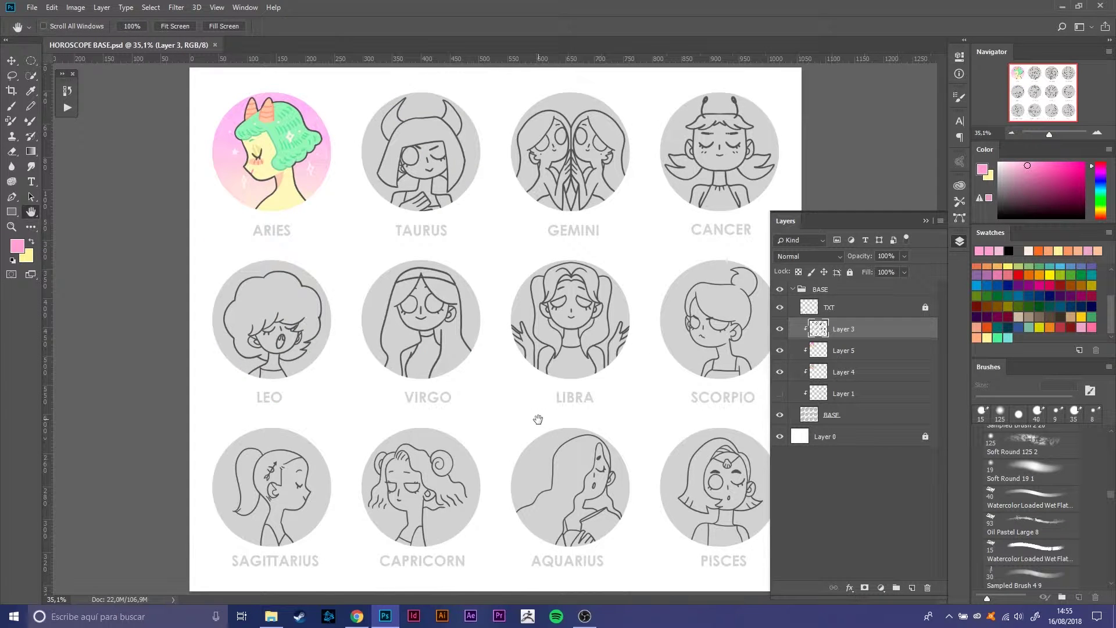
{"action": "key", "text": "ctrl+plus"}
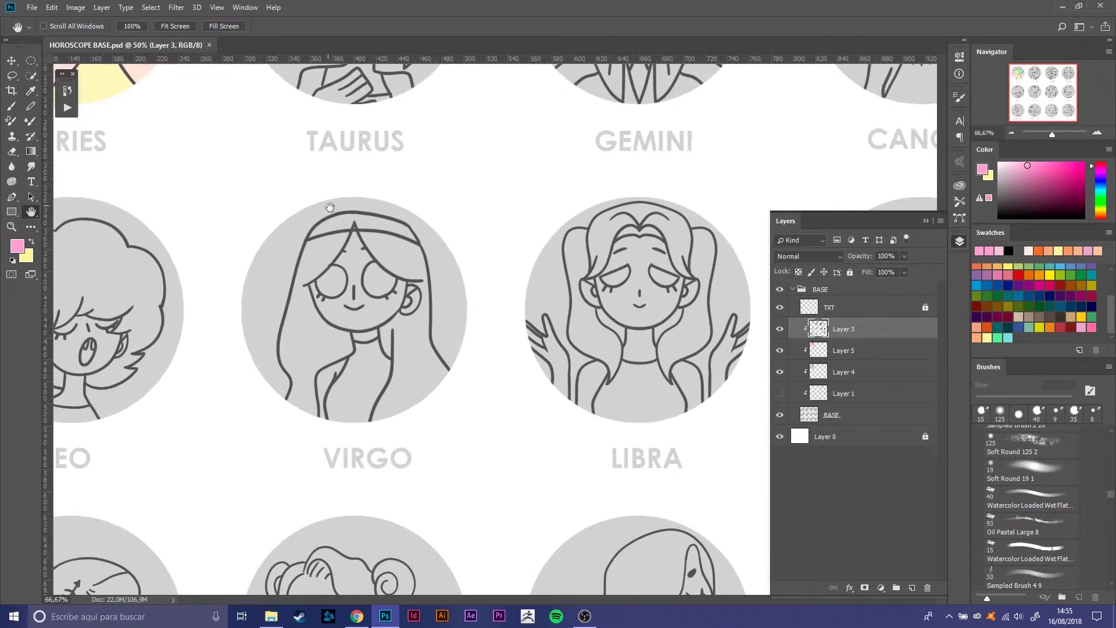
{"action": "key", "text": "ctrl+plus"}
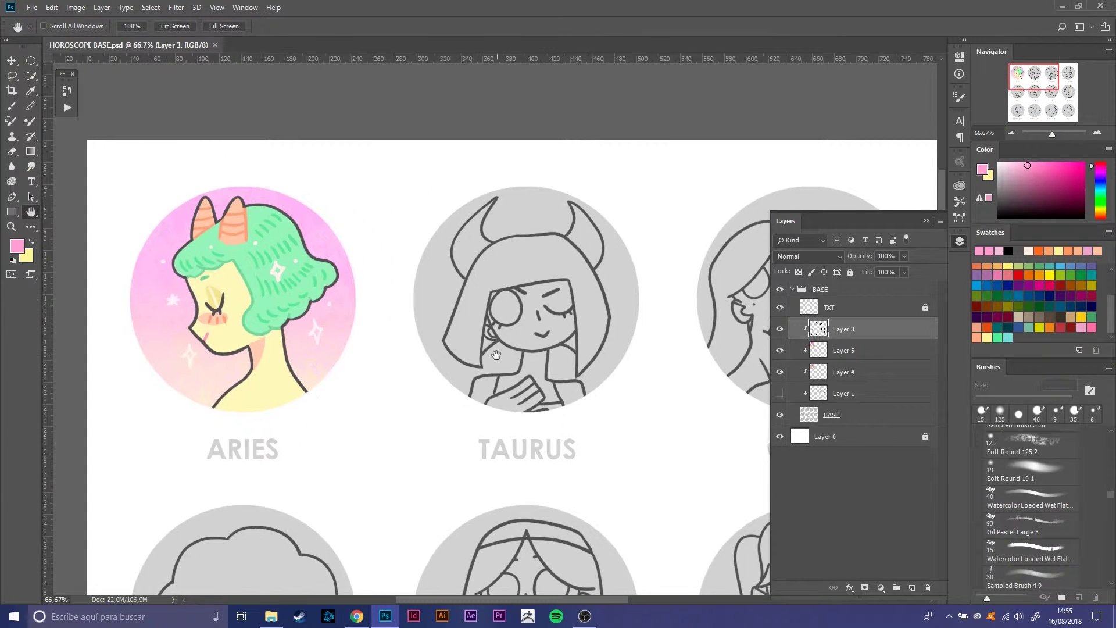
{"action": "scroll", "coordinate": [442, 326], "scroll_direction": "right", "scroll_amount": 3}
{"action": "key", "text": "ctrl+plus"}
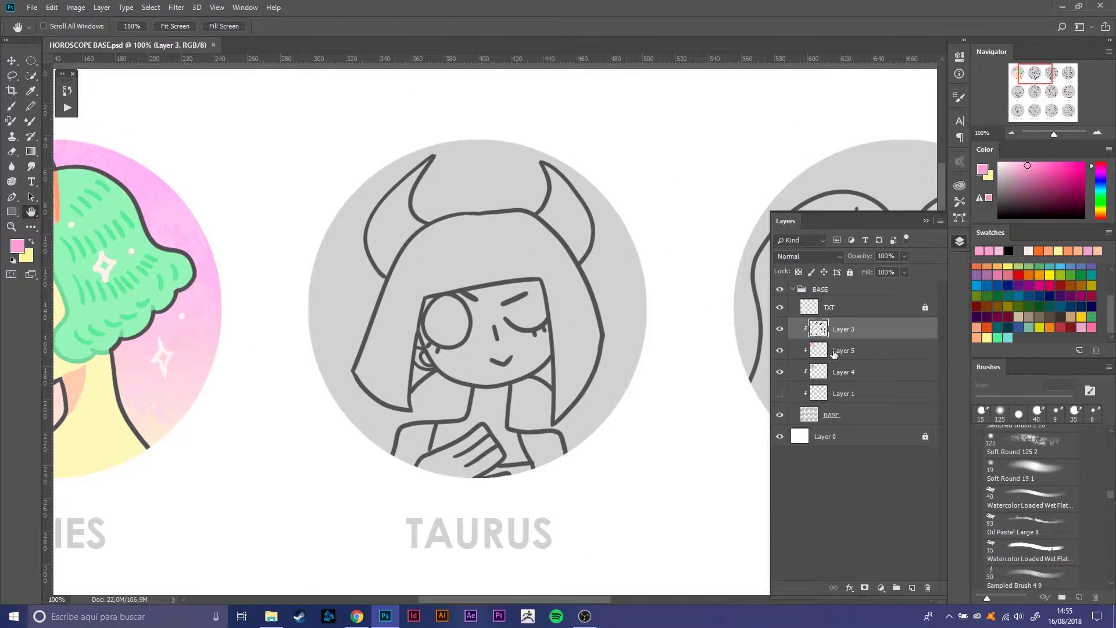
Step: On the gradient overlay layer, Magic Wand-select only the grey Taurus circle
{"action": "left_click", "coordinate": [809, 414], "text": "ctrl"}
{"action": "left_click", "coordinate": [843, 350]}
{"action": "key", "text": "w"}
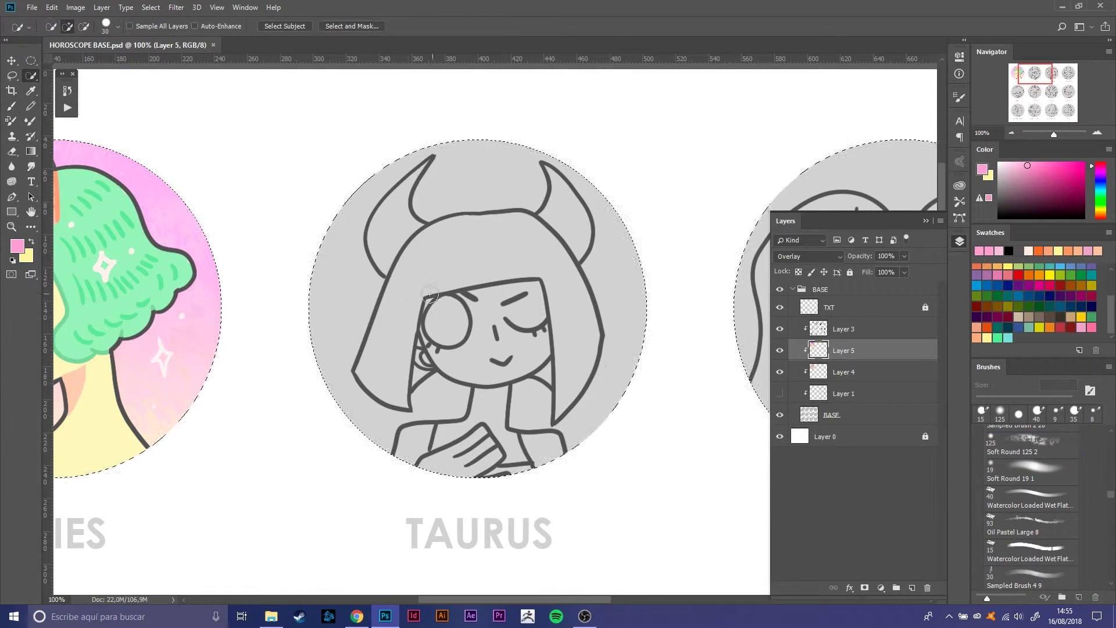
{"action": "key", "text": "shift+w"}
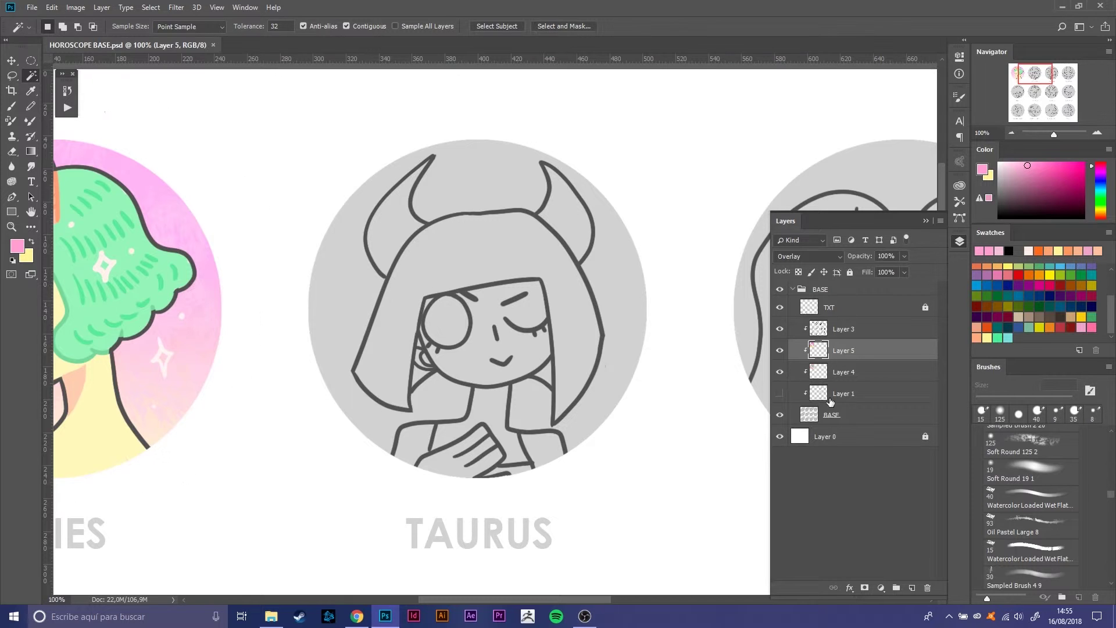
{"action": "left_click", "coordinate": [843, 414]}
{"action": "left_click", "coordinate": [354, 283]}
{"action": "left_click", "coordinate": [798, 355]}
Step: Fill Taurus with a pink-to-yellow gradient from bottom to top, then deselect
{"action": "key", "text": "g"}
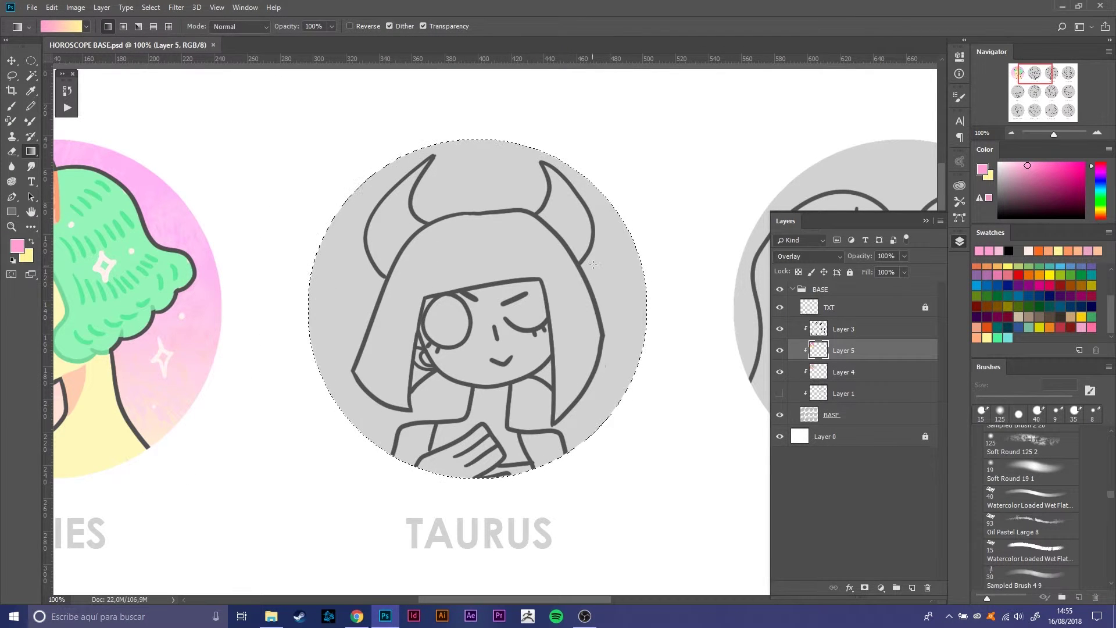
{"action": "left_click_drag", "start_coordinate": [614, 410], "coordinate": [616, 250]}
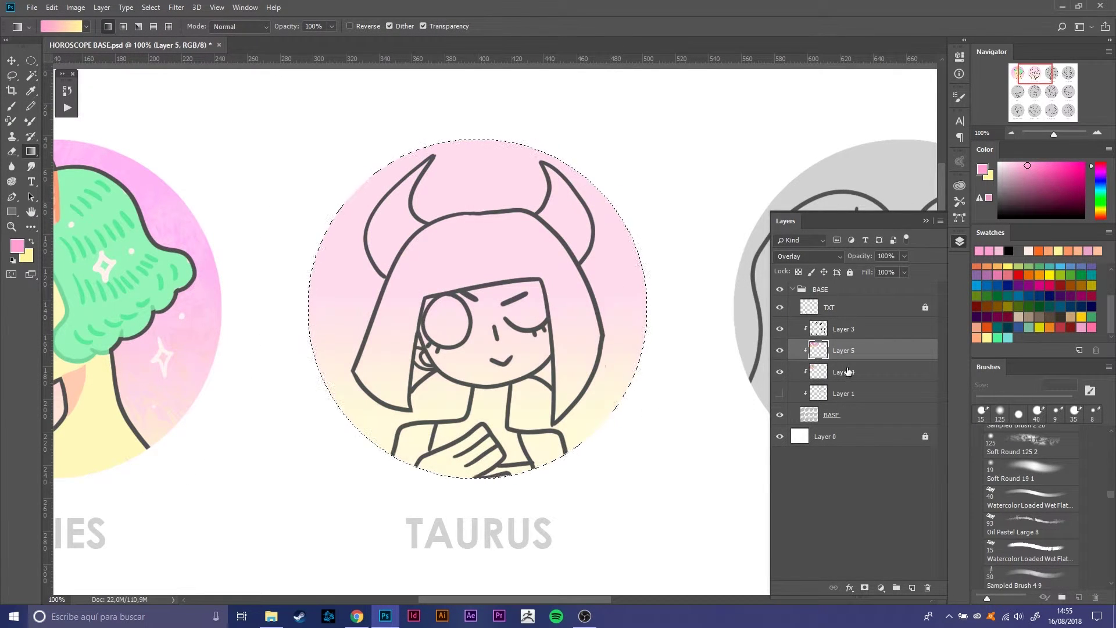
{"action": "left_click", "coordinate": [815, 377]}
{"action": "key", "text": "ctrl+d"}
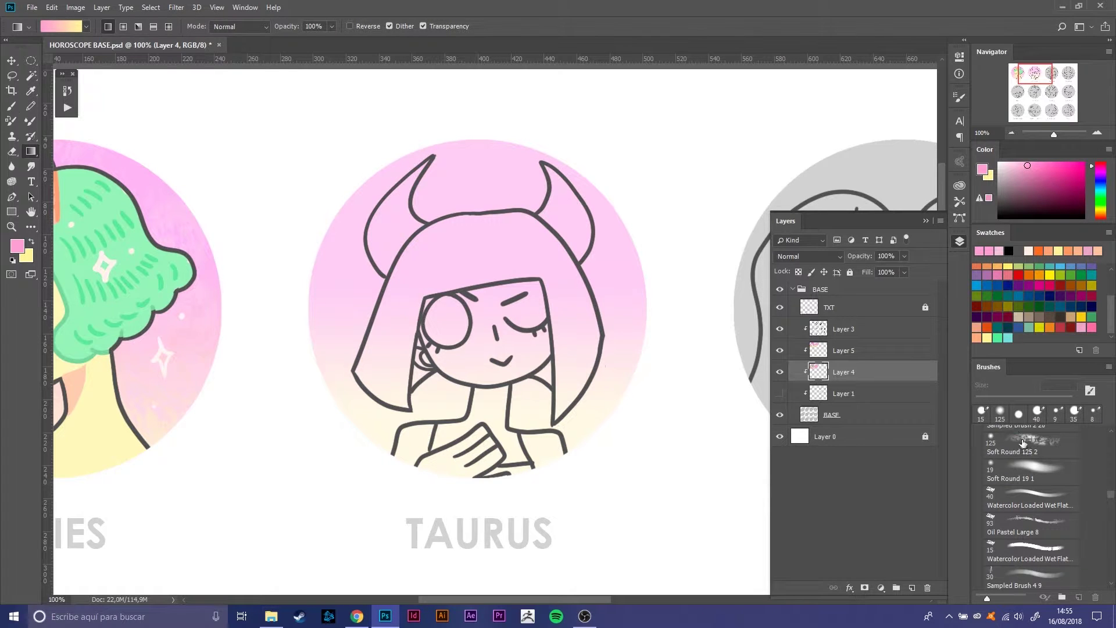
Step: Brush textured pink over Taurus on Layer 4, using a 400 px brush around the horns
{"action": "key", "text": "b"}
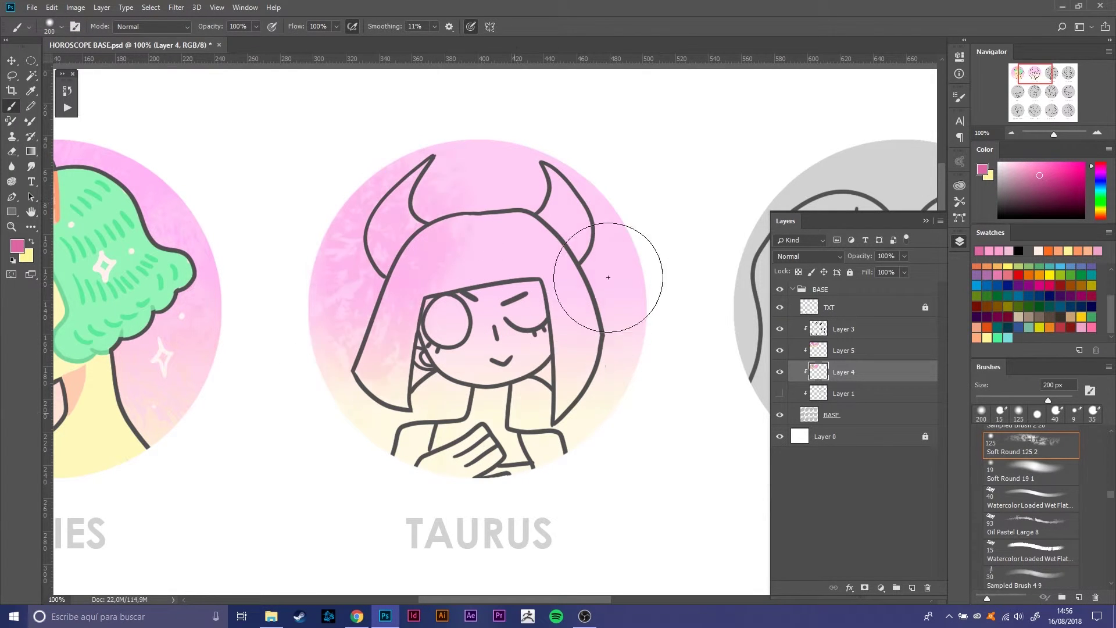
{"action": "left_click_drag", "start_coordinate": [622, 273], "coordinate": [473, 187]}
{"action": "left_click_drag", "start_coordinate": [349, 268], "coordinate": [523, 197]}
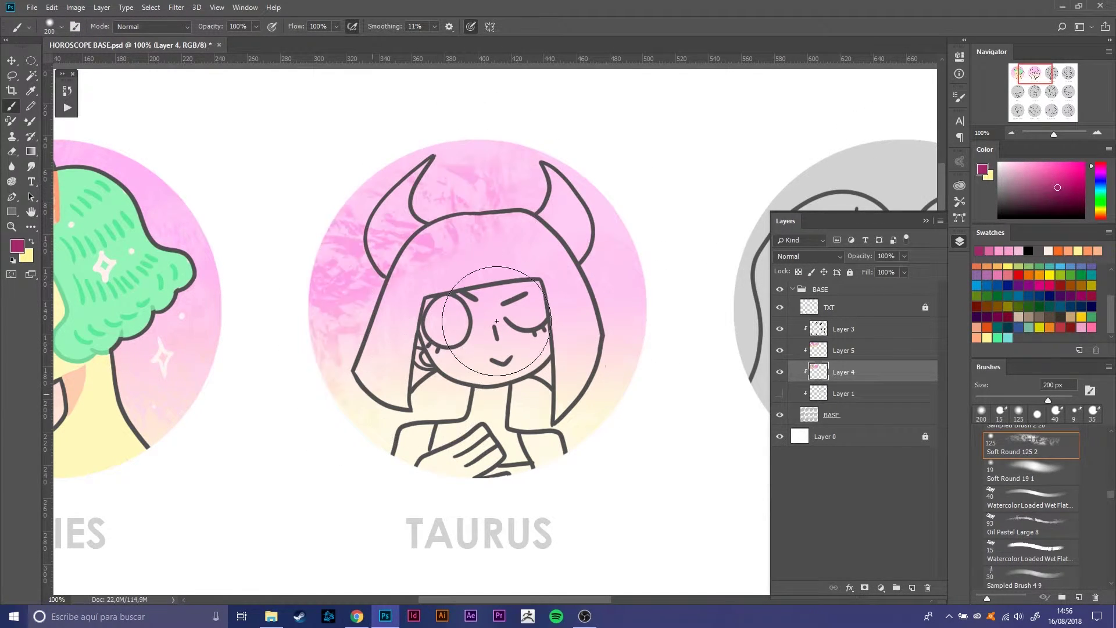
{"action": "left_click_drag", "start_coordinate": [604, 372], "coordinate": [575, 442]}
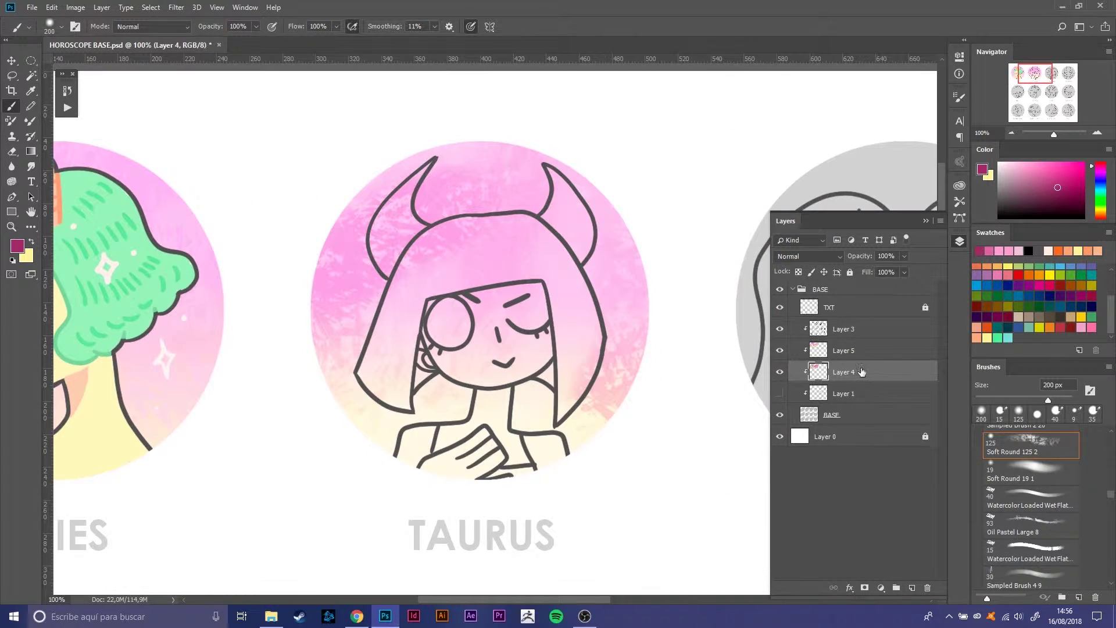
{"action": "key", "text": "ctrl+minus"}
{"action": "left_click_drag", "start_coordinate": [684, 428], "coordinate": [700, 323]}
{"action": "key", "text": "bracketright"}
{"action": "key", "text": "bracketright"}
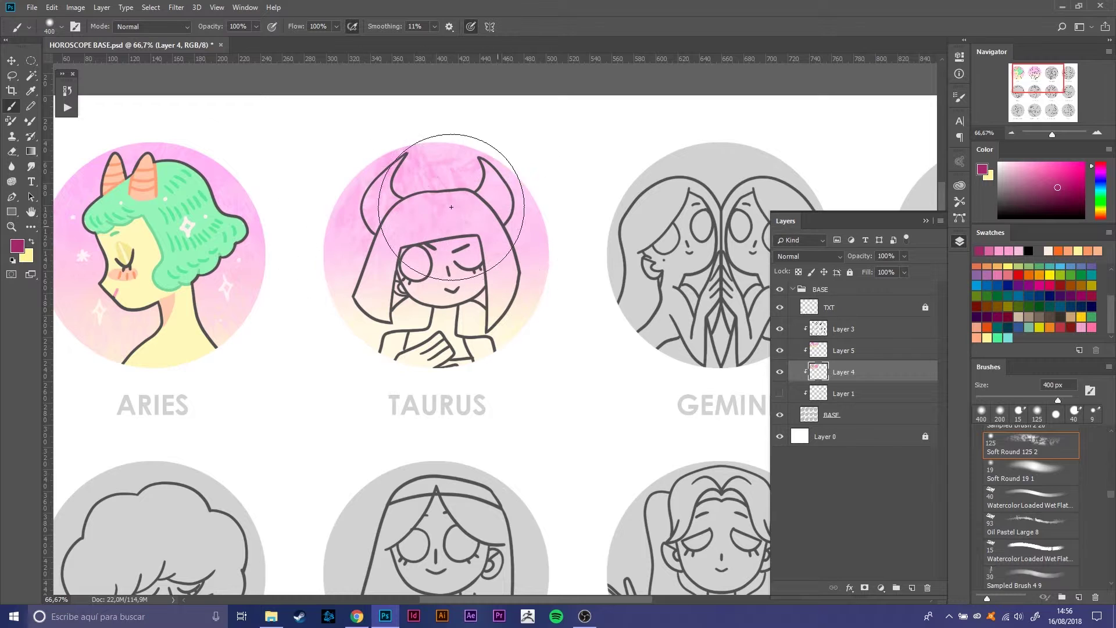
{"action": "left_click_drag", "start_coordinate": [461, 137], "coordinate": [473, 124]}
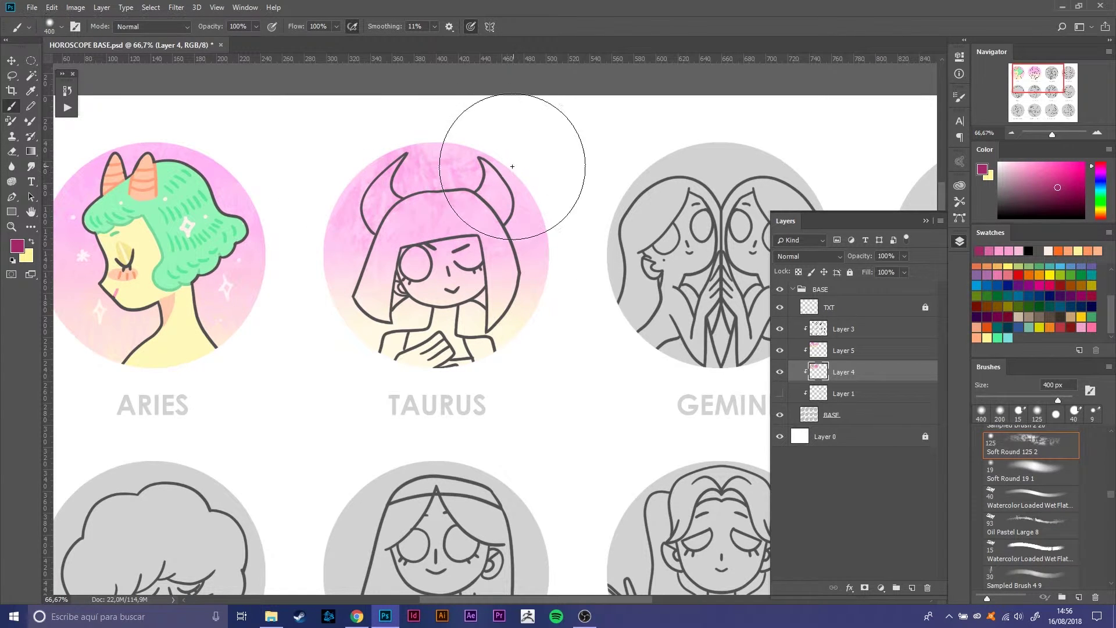
Step: Undo the stray strokes on Aries and zoom out to see more circles
{"action": "left_click_drag", "start_coordinate": [110, 209], "coordinate": [130, 247]}
{"action": "key", "text": "ctrl+z"}
{"action": "left_click", "coordinate": [818, 372], "text": "ctrl"}
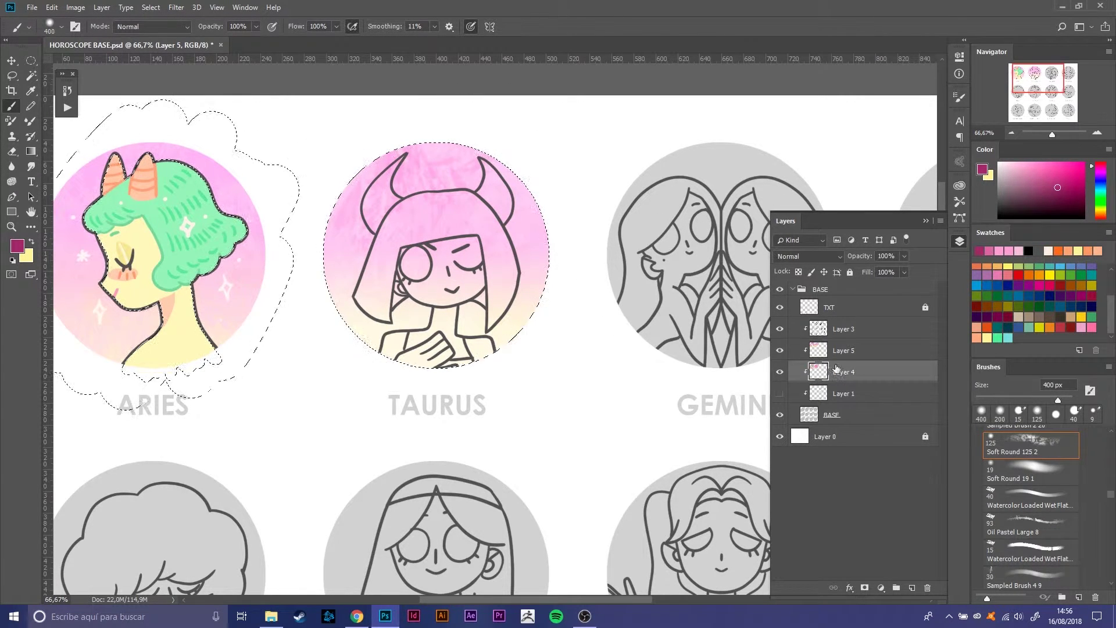
{"action": "key", "text": "ctrl+d"}
{"action": "scroll", "coordinate": [473, 233], "scroll_direction": "up", "scroll_amount": 1}
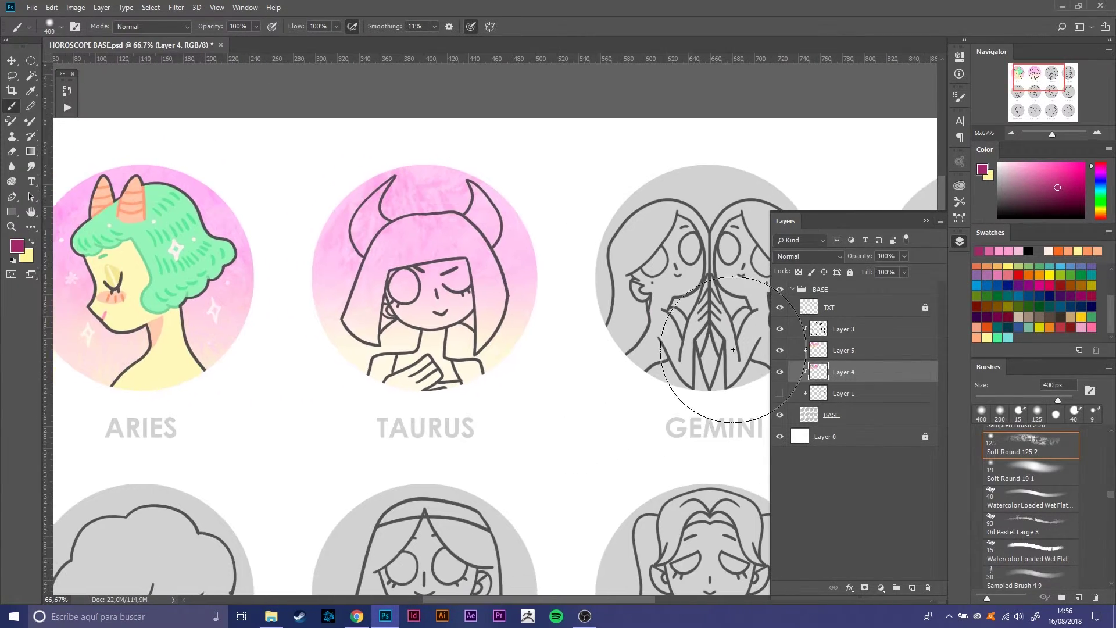
{"action": "key", "text": "ctrl+minus"}
{"action": "key", "text": "ctrl+minus"}
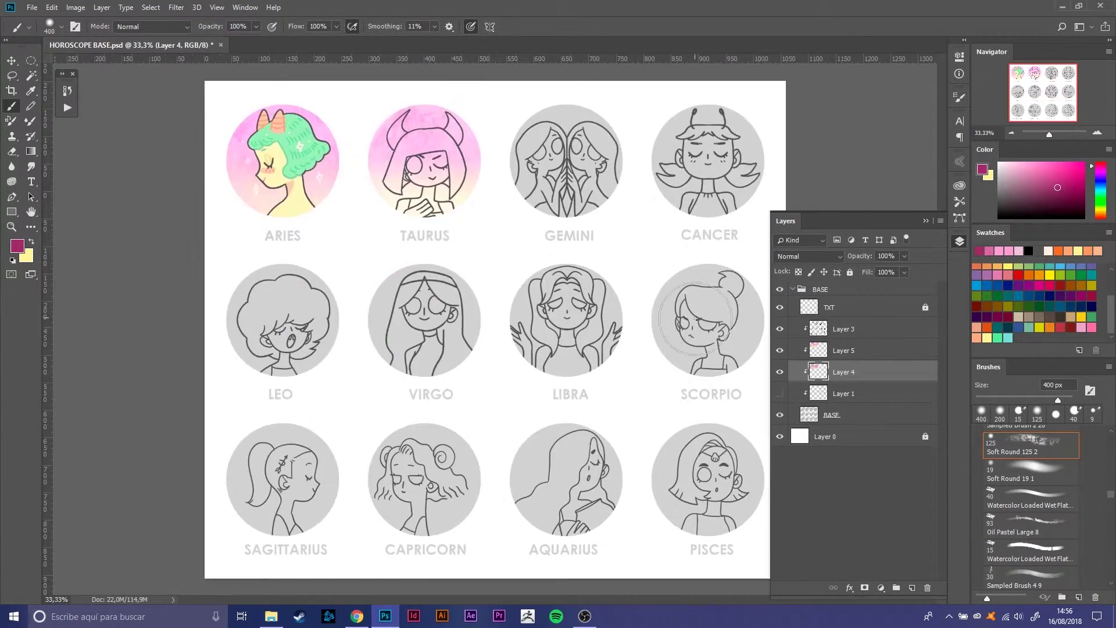
Step: Marquee-select a rectangle around the coloured Taurus circle
{"action": "key", "text": "ctrl+plus"}
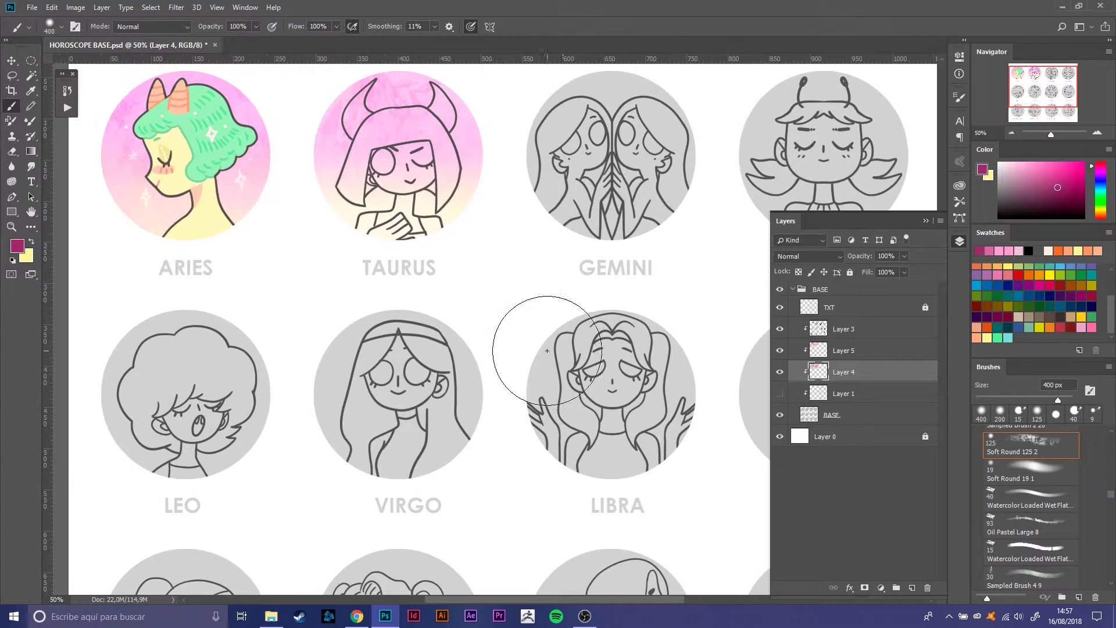
{"action": "scroll", "coordinate": [536, 349], "scroll_direction": "up", "scroll_amount": 2}
{"action": "key", "text": "Delete"}
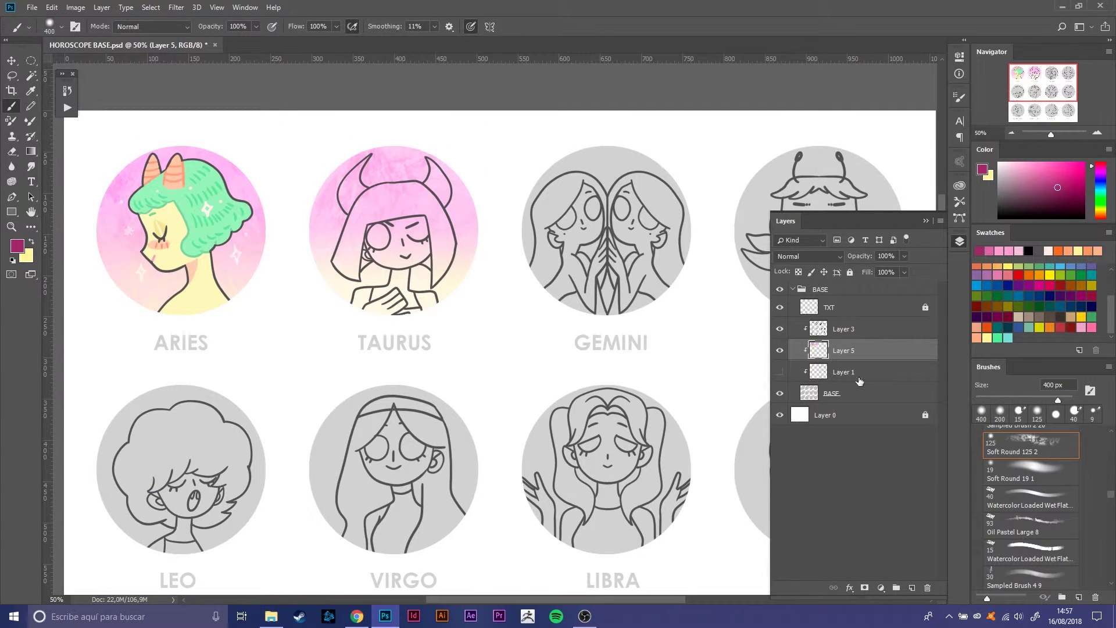
{"action": "key", "text": "m"}
{"action": "key", "text": "shift+m"}
{"action": "left_click_drag", "start_coordinate": [279, 125], "coordinate": [509, 336]}
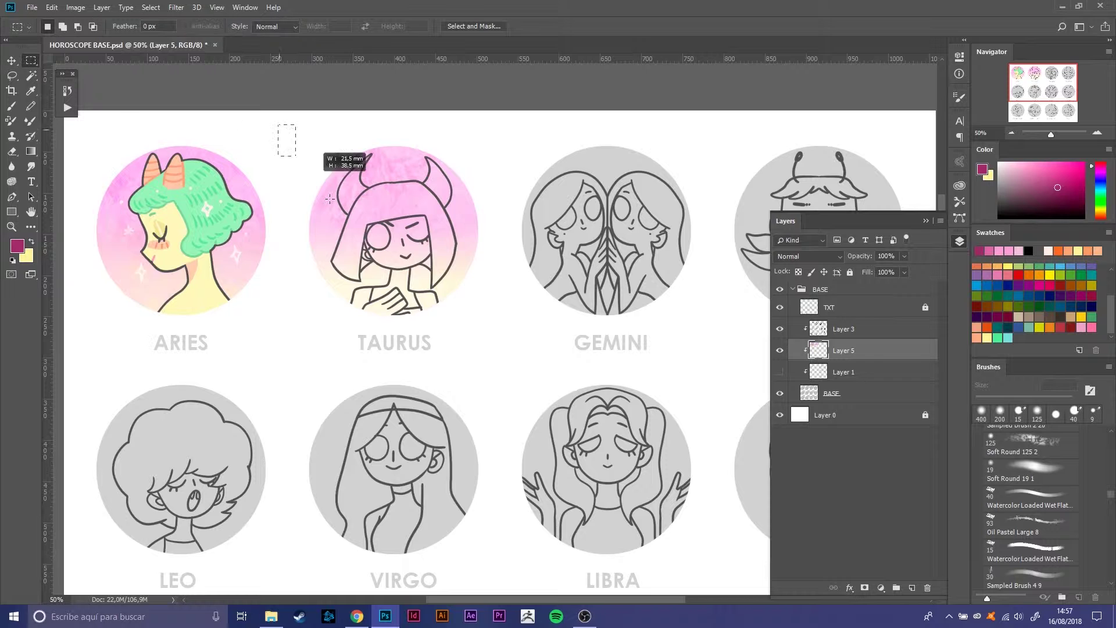
Step: Copy the Taurus wash to a new layer and move it onto Gemini
{"action": "key", "text": "ctrl+t"}
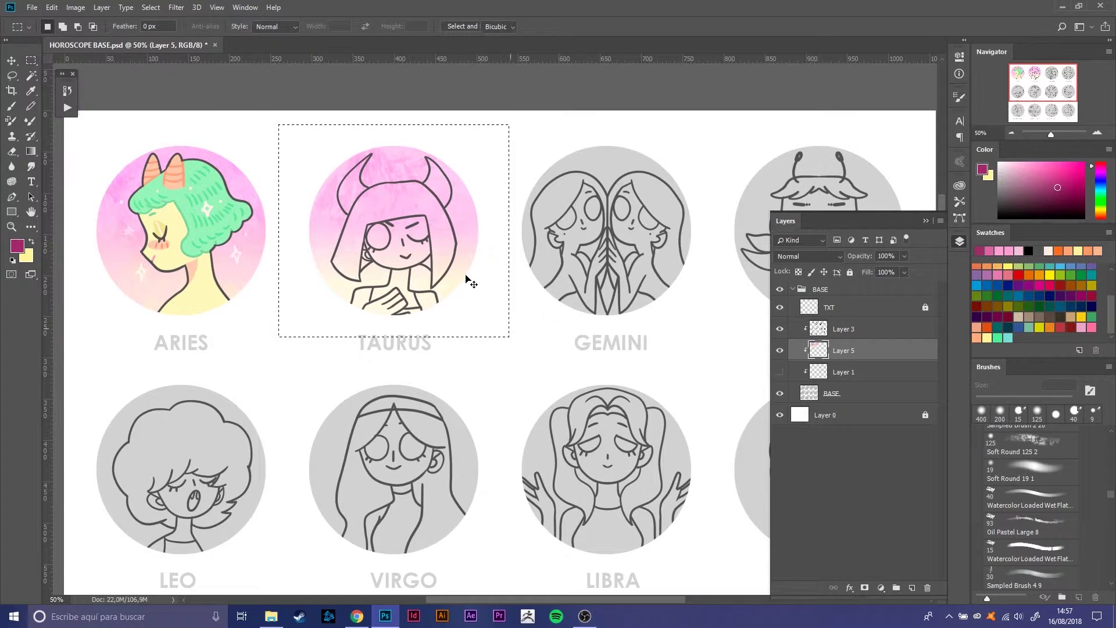
{"action": "left_click_drag", "start_coordinate": [473, 273], "coordinate": [685, 273]}
{"action": "key", "text": "ctrl+z"}
{"action": "key", "text": "Return"}
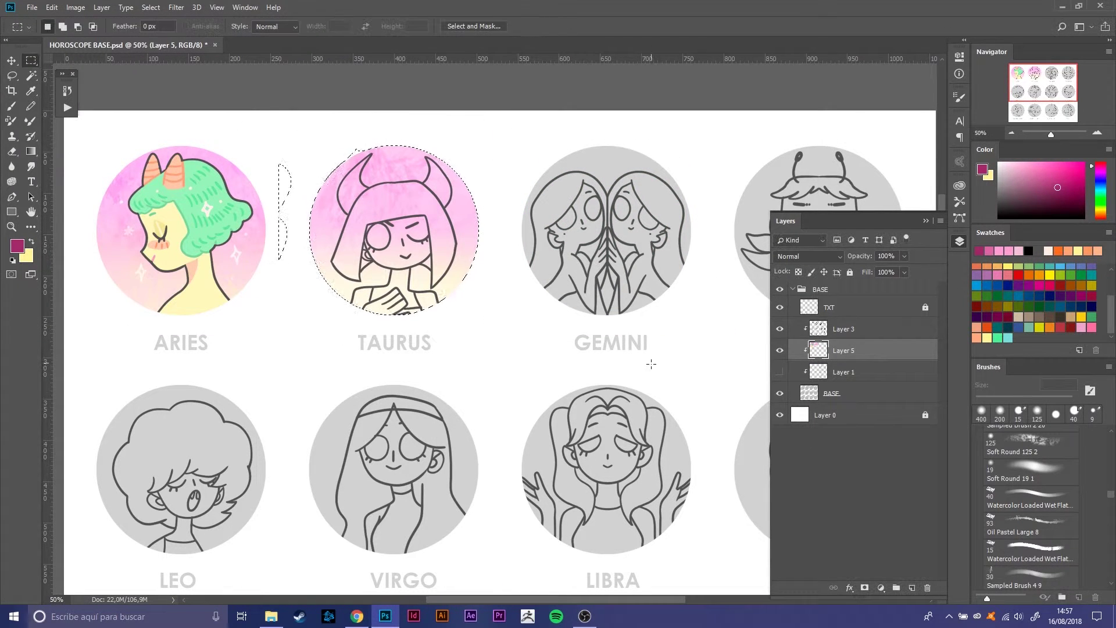
{"action": "key", "text": "ctrl+j"}
{"action": "key", "text": "ctrl+t"}
{"action": "left_click_drag", "start_coordinate": [466, 284], "coordinate": [679, 285]}
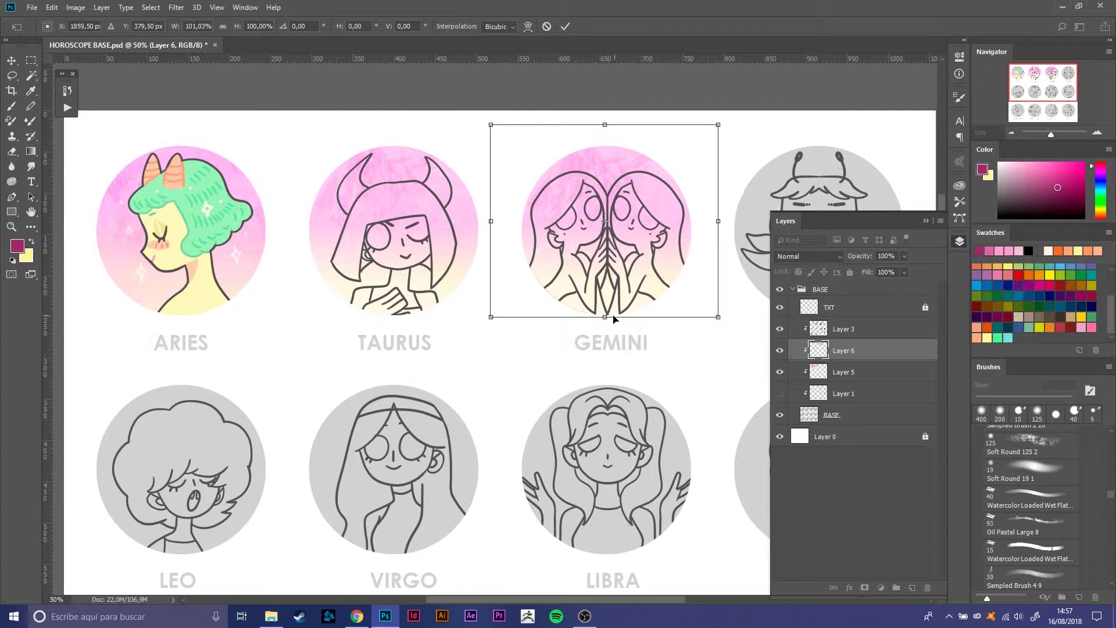
{"action": "key", "text": "Return"}
Step: Duplicate the wash onto Cancer and merge the three wash layers into one
{"action": "key", "text": "ctrl+minus"}
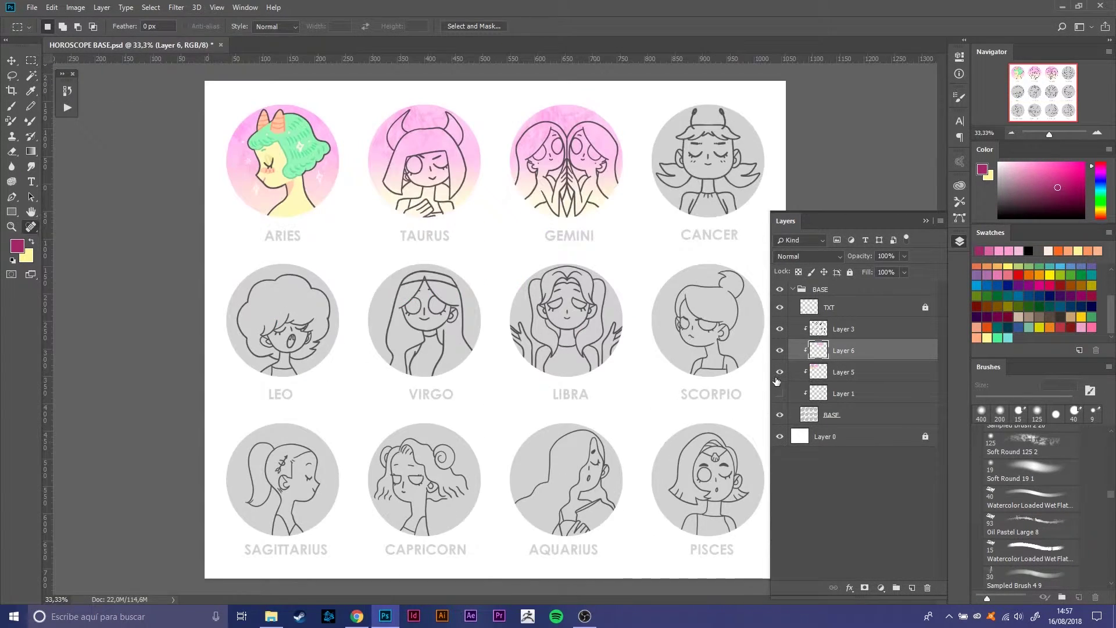
{"action": "key", "text": "v"}
{"action": "key", "text": "ctrl+j"}
{"action": "key", "text": "ctrl+t"}
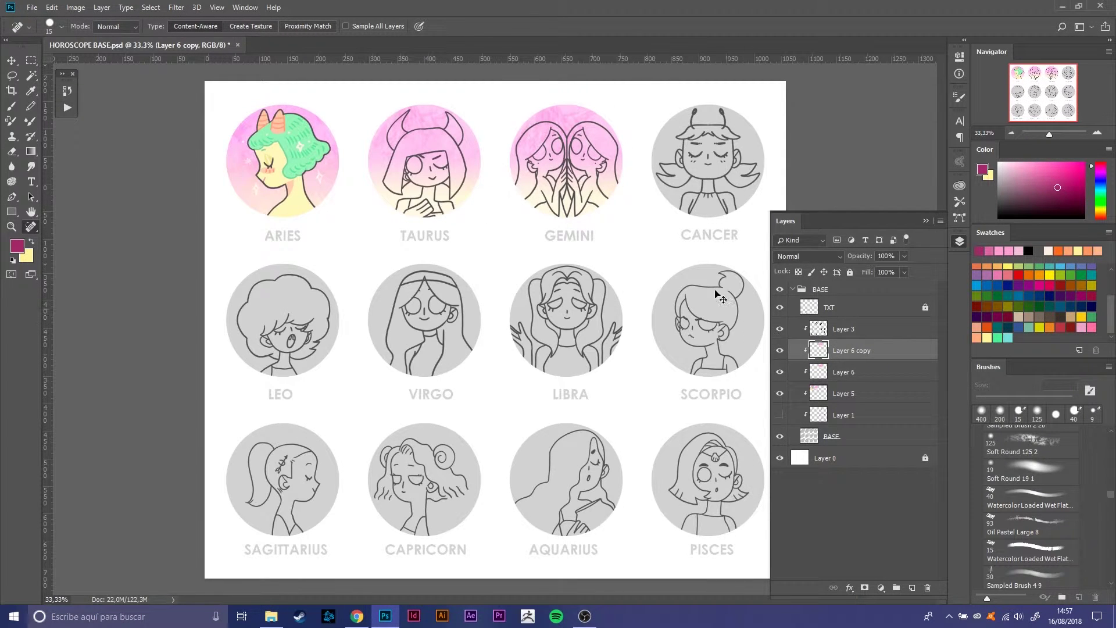
{"action": "left_click_drag", "start_coordinate": [607, 202], "coordinate": [748, 202]}
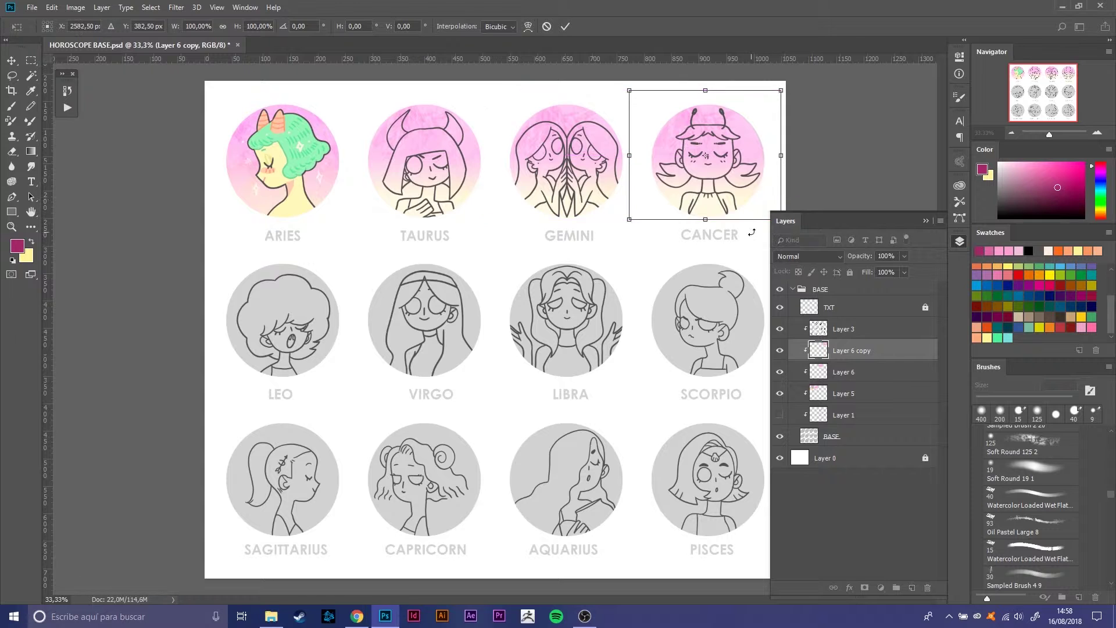
{"action": "key", "text": "Return"}
{"action": "key", "text": "j"}
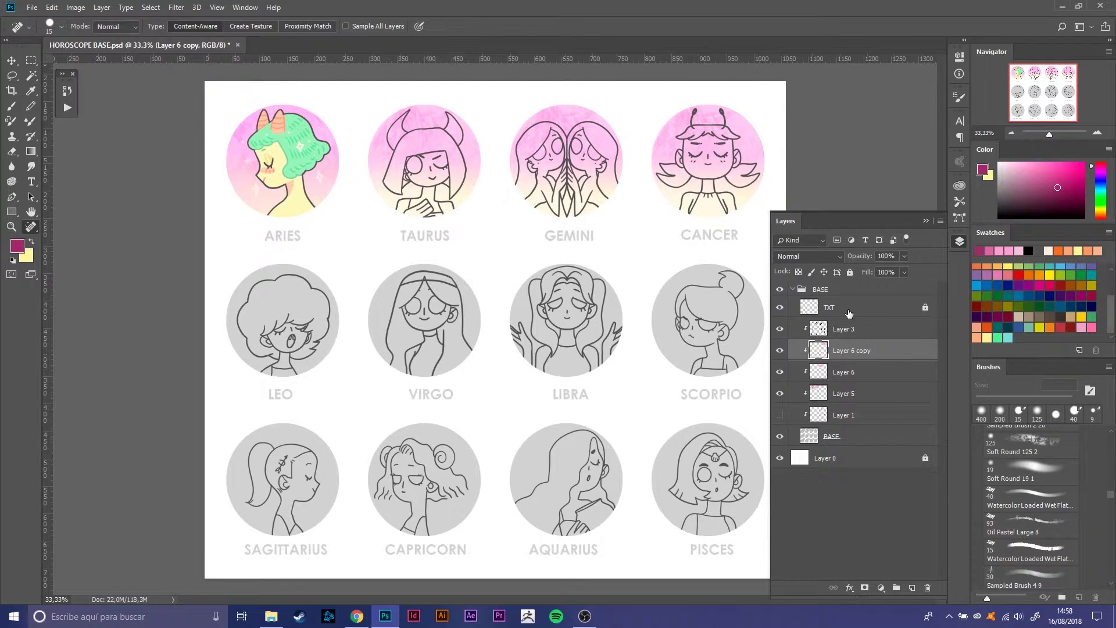
{"action": "left_click", "coordinate": [847, 397], "text": "shift"}
{"action": "key", "text": "ctrl+e"}
Step: Copy the Taurus-to-Cancer wash row down over Virgo, Libra and Scorpio
{"action": "key", "text": "m"}
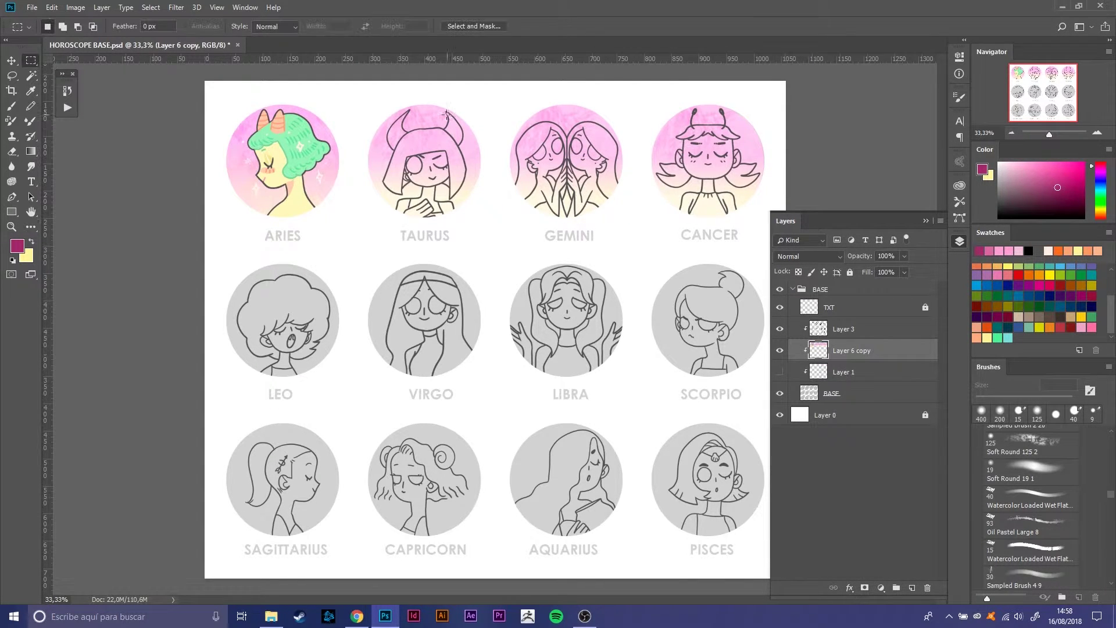
{"action": "left_click_drag", "start_coordinate": [357, 99], "coordinate": [772, 230]}
{"action": "key", "text": "ctrl+j"}
{"action": "key", "text": "ctrl+t"}
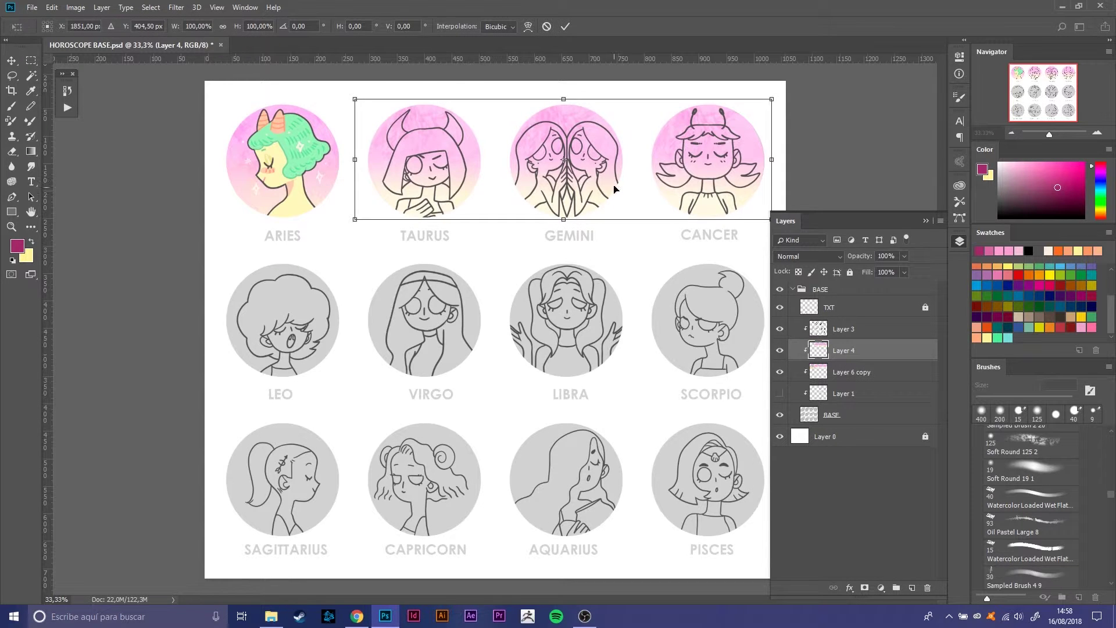
{"action": "left_click_drag", "start_coordinate": [635, 161], "coordinate": [635, 318]}
{"action": "left_click_drag", "start_coordinate": [564, 260], "coordinate": [565, 258]}
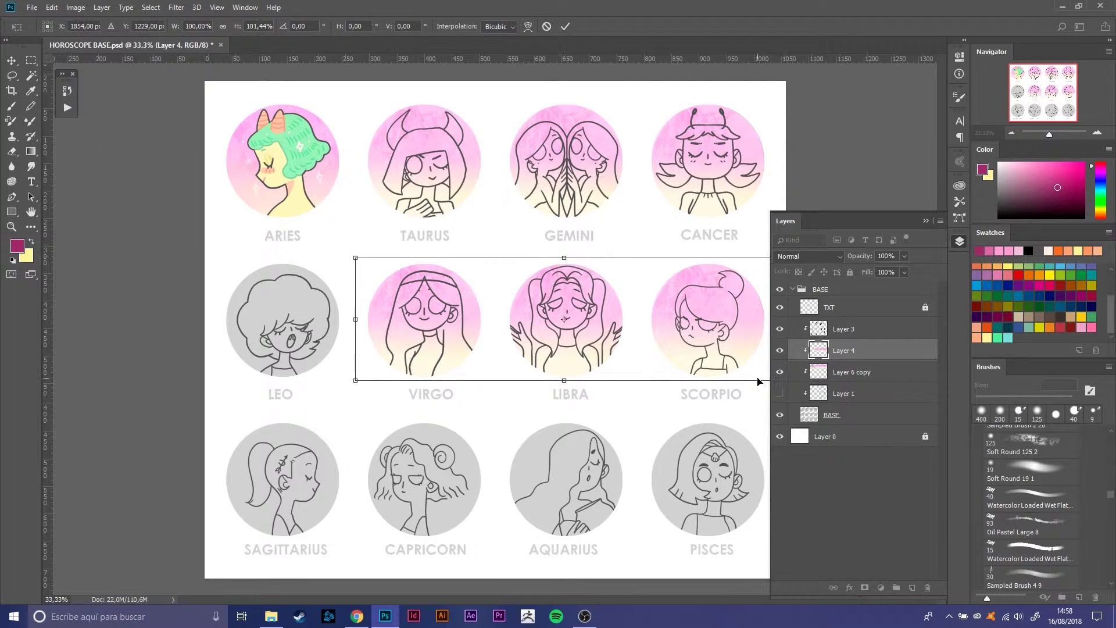
{"action": "left_click_drag", "start_coordinate": [356, 319], "coordinate": [353, 319]}
{"action": "key", "text": "Return"}
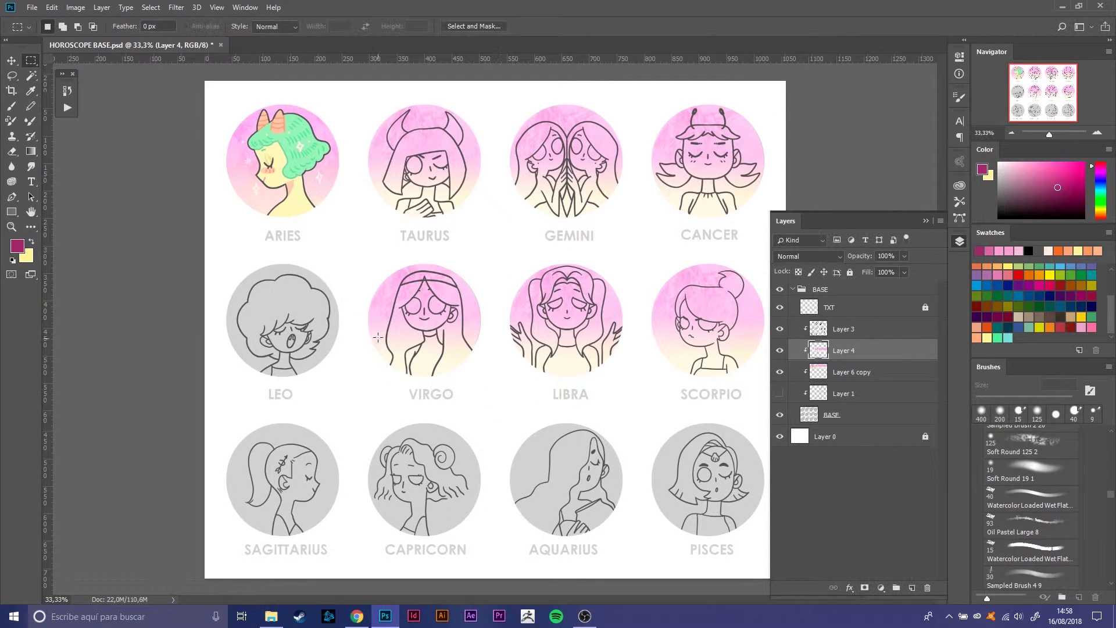
Step: Copy the Virgo wash onto the Leo circle
{"action": "left_click_drag", "start_coordinate": [356, 262], "coordinate": [496, 386]}
{"action": "key", "text": "ctrl+j"}
{"action": "key", "text": "ctrl+t"}
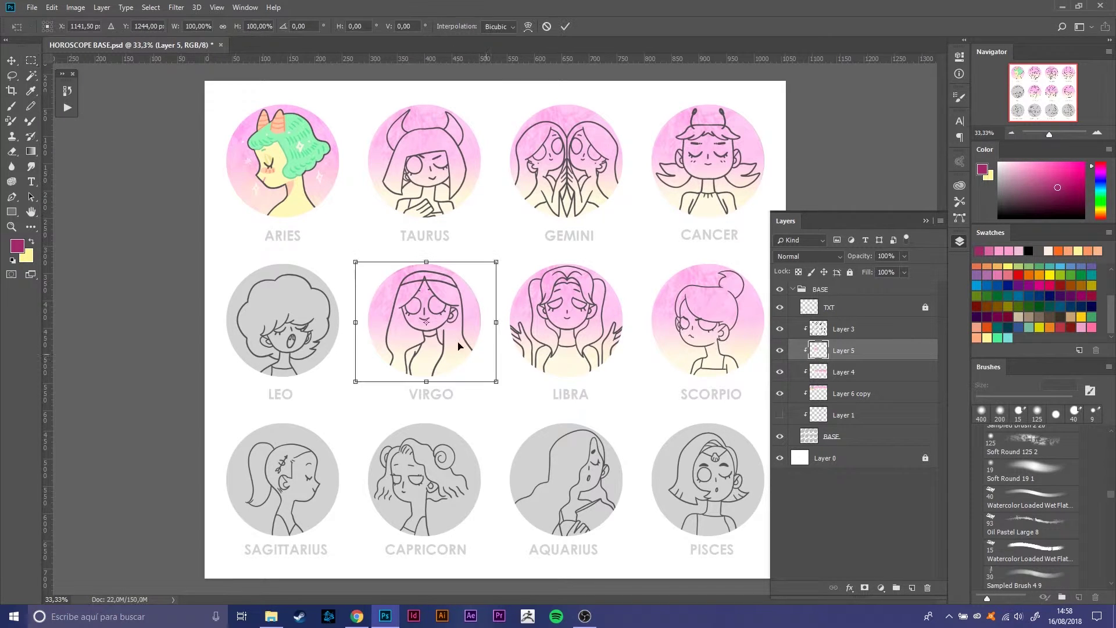
{"action": "mouse_move", "coordinate": [474, 335]}
{"action": "left_mouse_down"}
{"action": "mouse_move", "coordinate": [329, 336]}
{"action": "mouse_move", "coordinate": [424, 348]}
{"action": "left_mouse_up"}
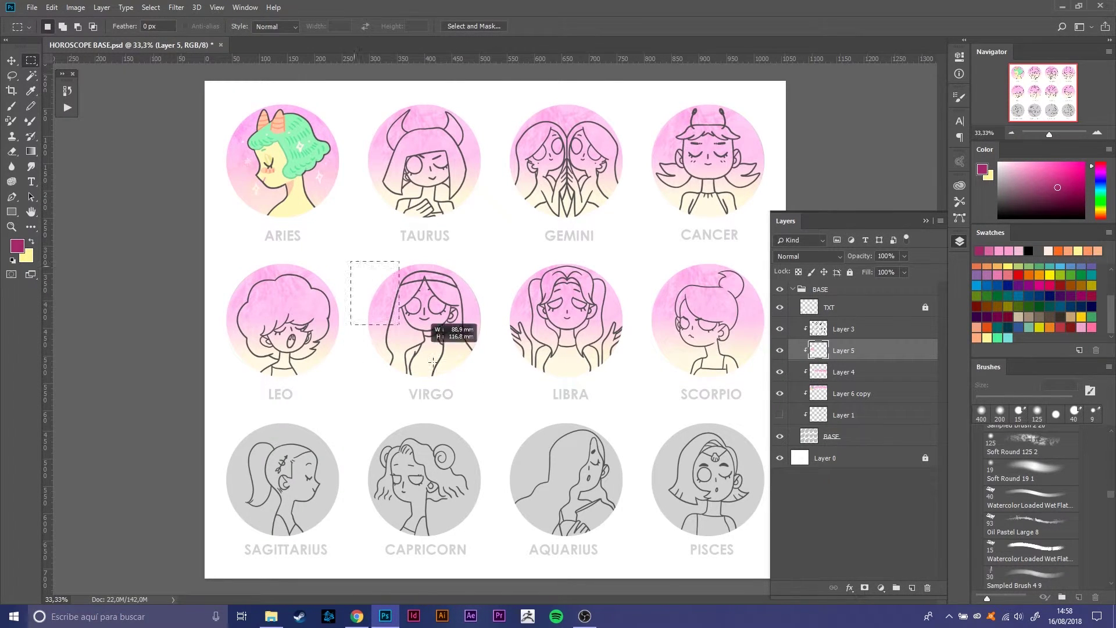
{"action": "key", "text": "Return"}
Step: Adjust the middle-row wash placement and merge the wash layers together
{"action": "left_click", "coordinate": [854, 377]}
{"action": "key", "text": "ctrl+t"}
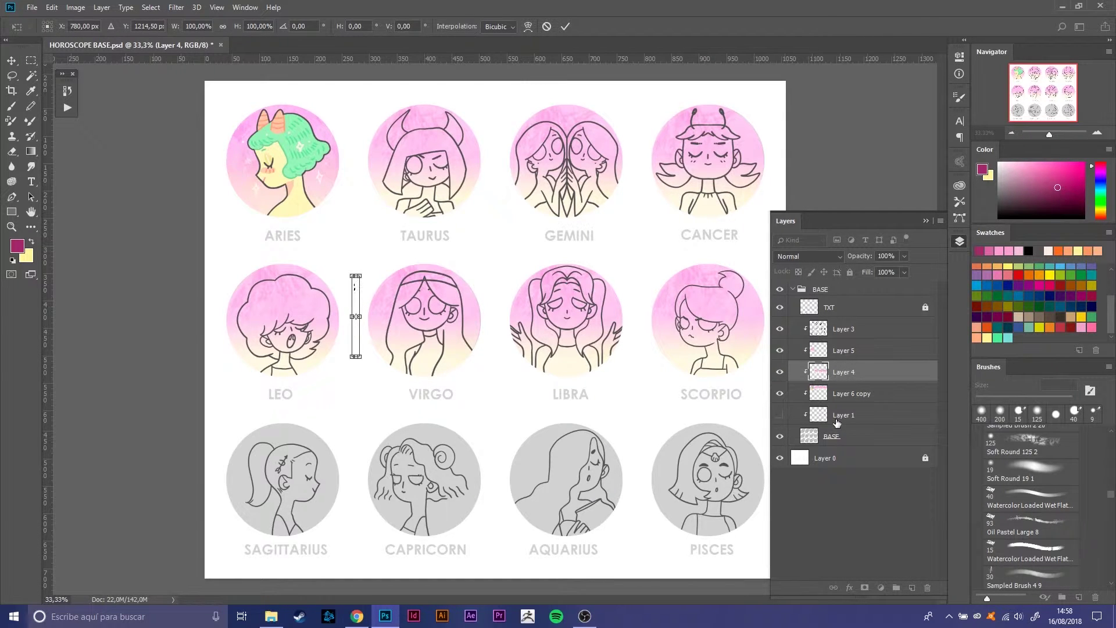
{"action": "key", "text": "Escape"}
{"action": "key", "text": "ctrl+d"}
{"action": "key", "text": "ctrl+t"}
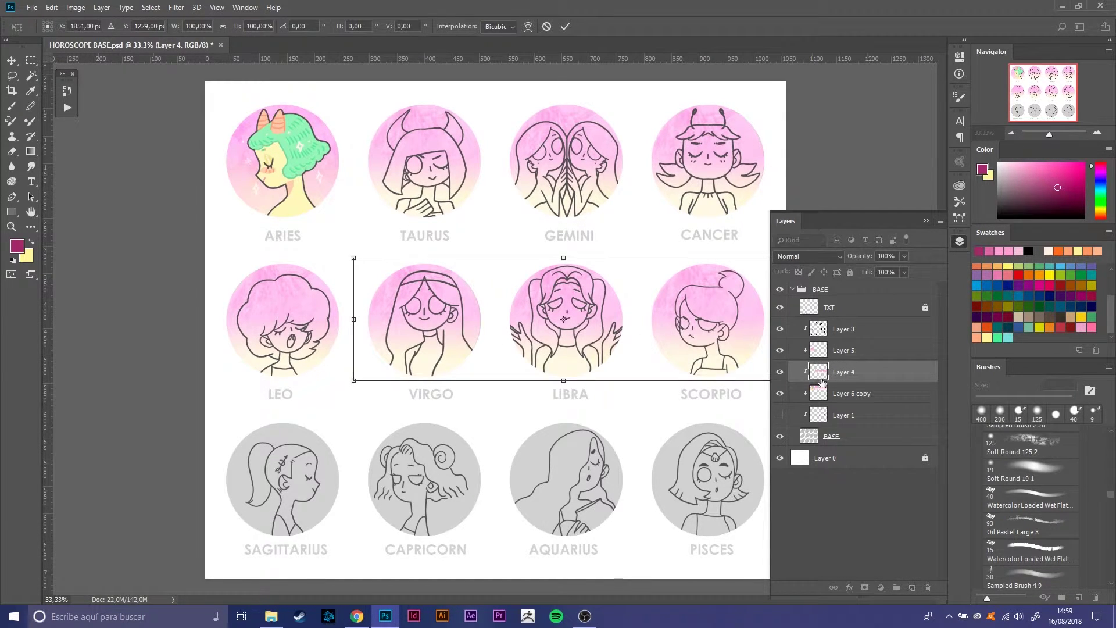
{"action": "key", "text": "Return"}
{"action": "left_click", "coordinate": [862, 350]}
{"action": "left_click", "coordinate": [858, 393], "text": "shift"}
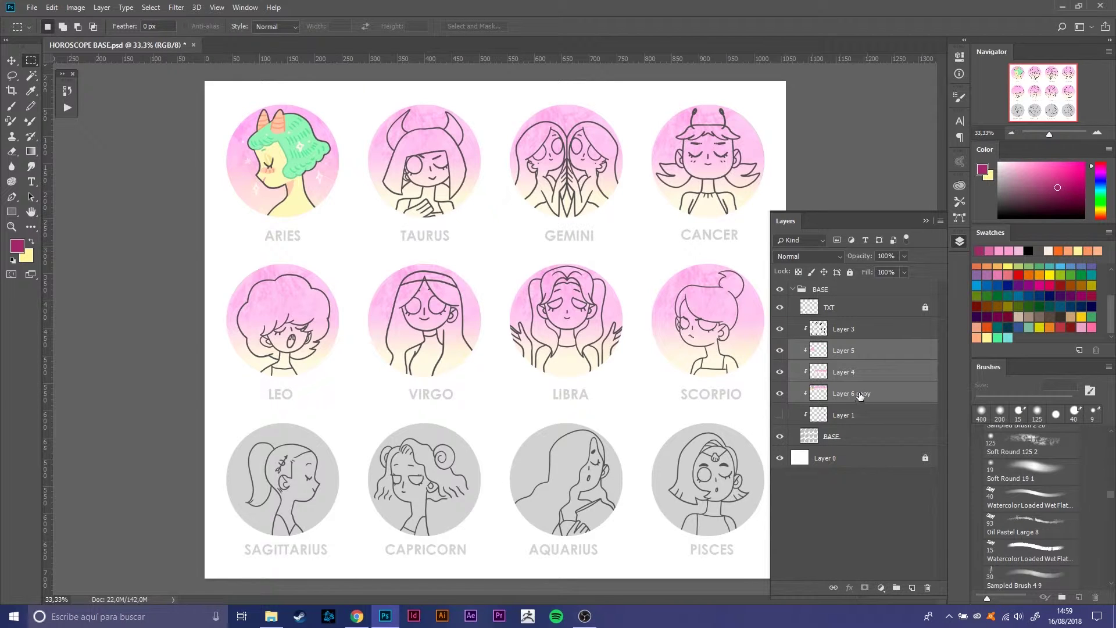
{"action": "key", "text": "ctrl+e"}
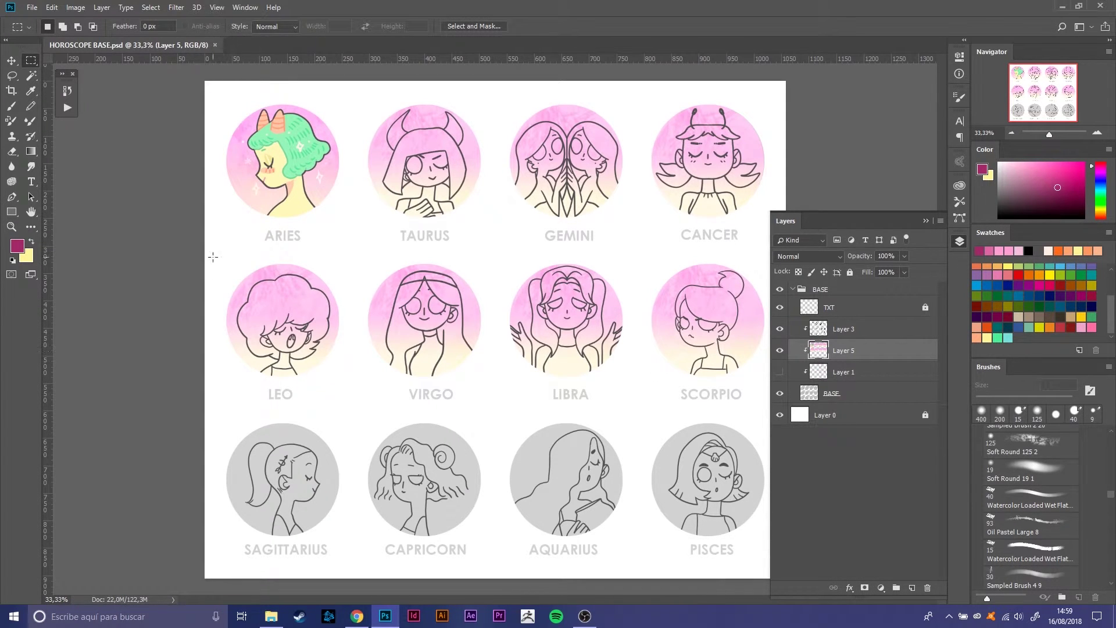
Step: Copy the Leo-to-Scorpio wash down over the bottom row and merge it
{"action": "left_click_drag", "start_coordinate": [208, 251], "coordinate": [767, 386]}
{"action": "key", "text": "ctrl+j"}
{"action": "key", "text": "ctrl+t"}
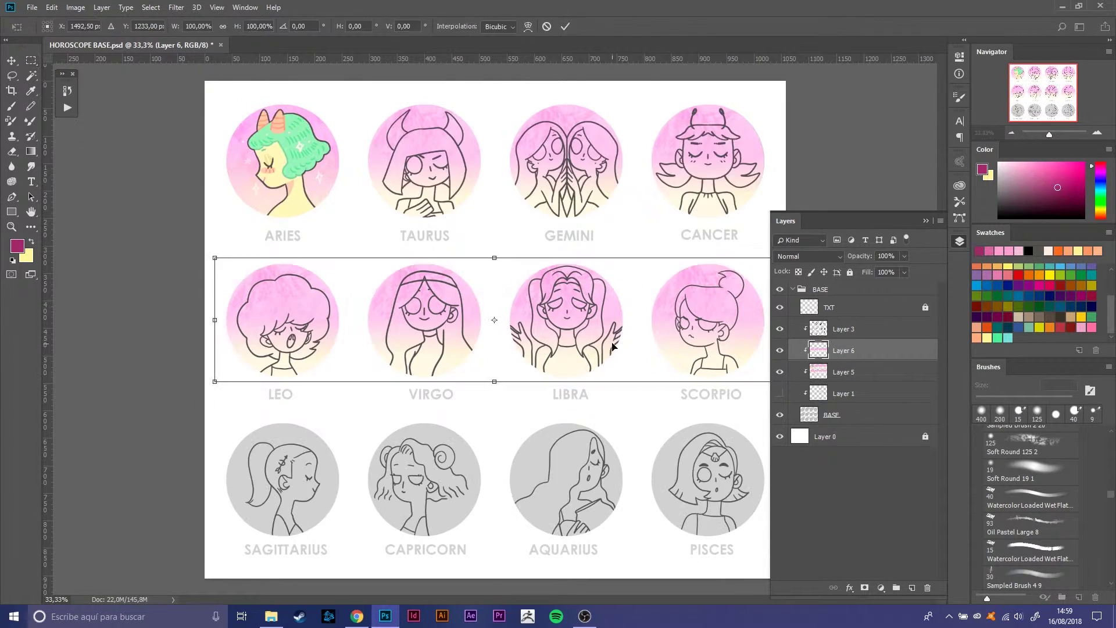
{"action": "left_click_drag", "start_coordinate": [636, 307], "coordinate": [636, 472]}
{"action": "key", "text": "Return"}
{"action": "key", "text": "ctrl+e"}
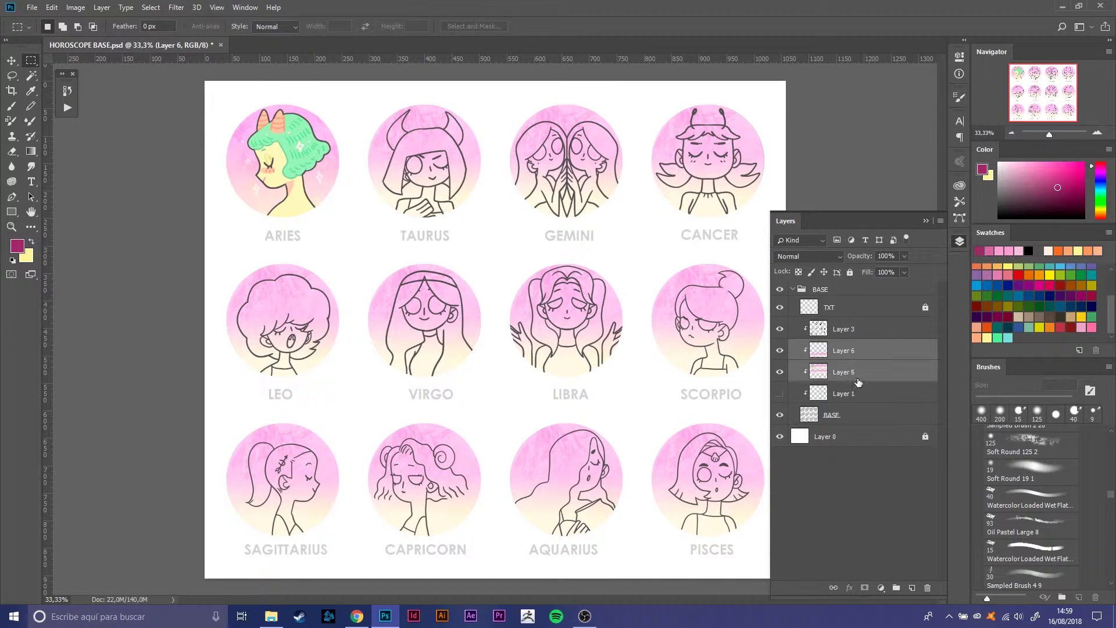
Step: Clip the wash layer back inside the circles and save the document
{"action": "left_click", "coordinate": [835, 362], "text": "alt"}
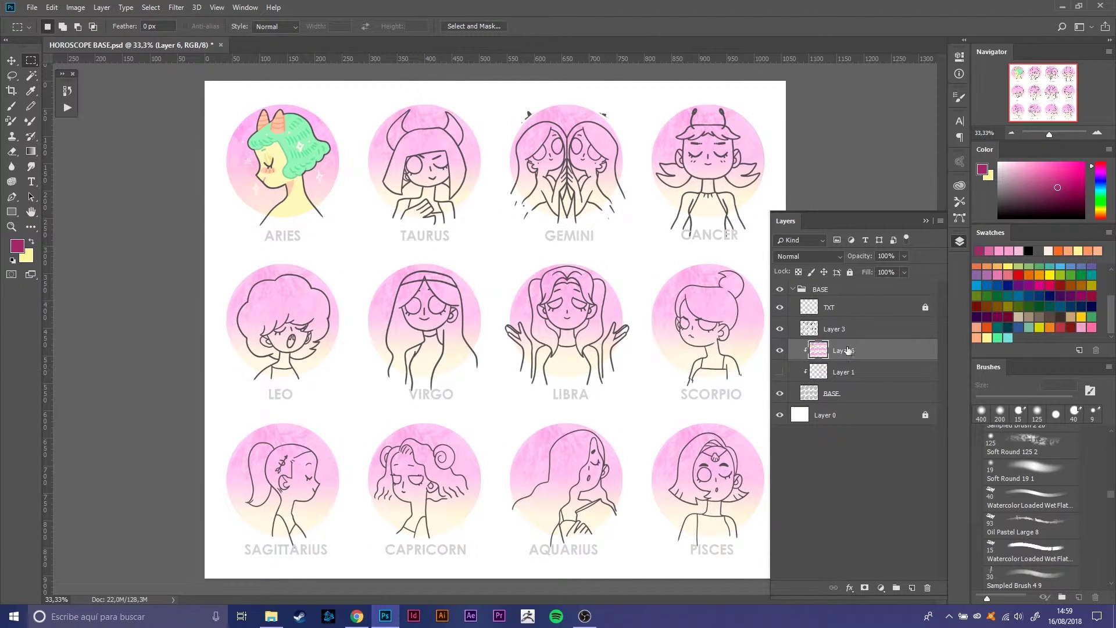
{"action": "left_click", "coordinate": [843, 340], "text": "alt"}
{"action": "key", "text": "ctrl+s"}
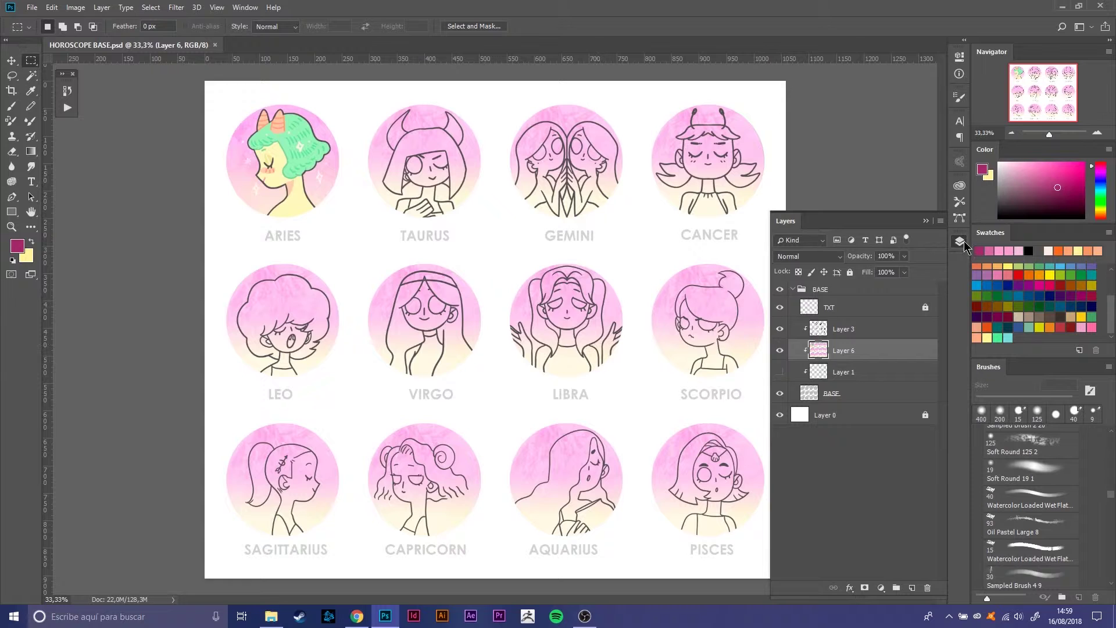
{"action": "left_click", "coordinate": [959, 241]}
{"action": "key", "text": "ctrl+plus"}
{"action": "key", "text": "ctrl+plus"}
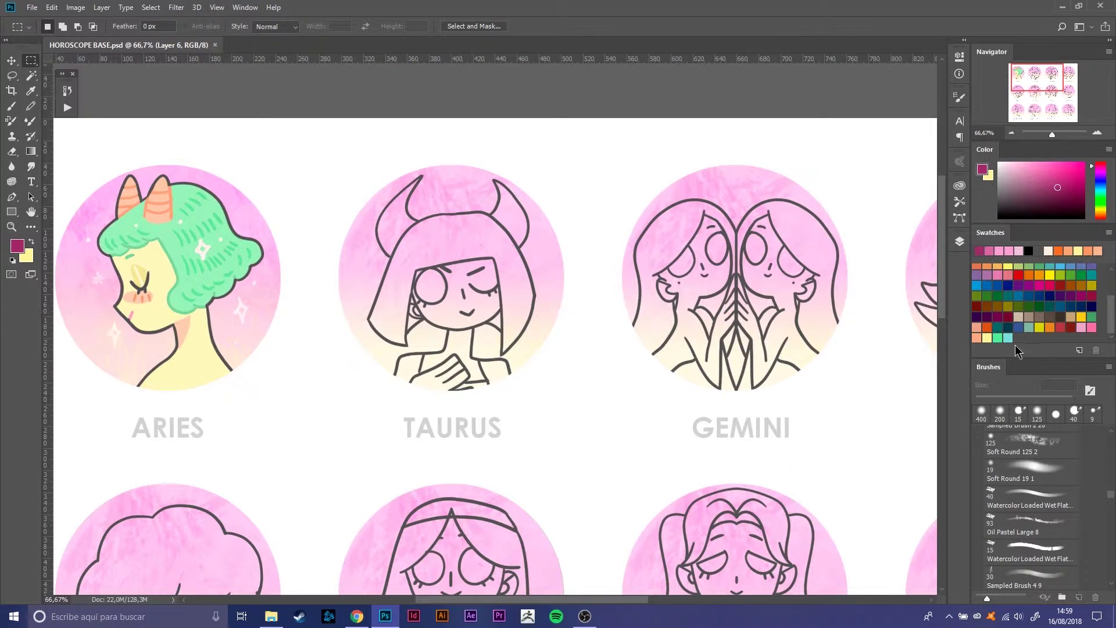
Step: On a new layer, paint Taurus's face, neck, chest and hand peach at 80 then 40 px
{"action": "left_click", "coordinate": [978, 329]}
{"action": "key", "text": "b"}
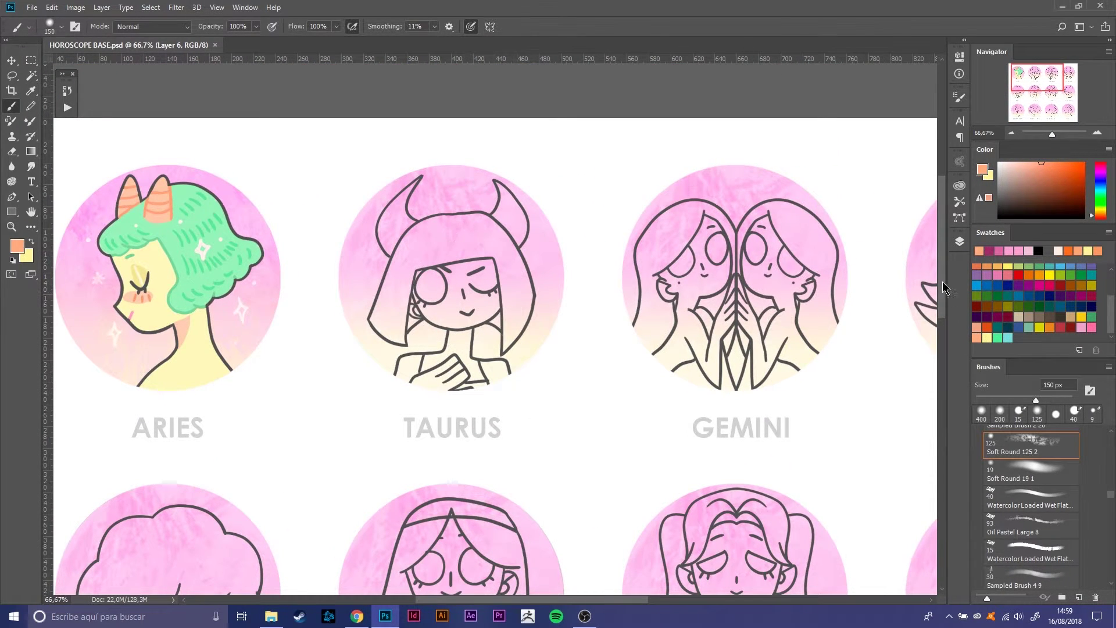
{"action": "left_click", "coordinate": [959, 241]}
{"action": "left_click", "coordinate": [911, 588]}
{"action": "left_click", "coordinate": [959, 241]}
{"action": "key", "text": "bracketleft"}
{"action": "key", "text": "bracketleft"}
{"action": "key", "text": "bracketleft"}
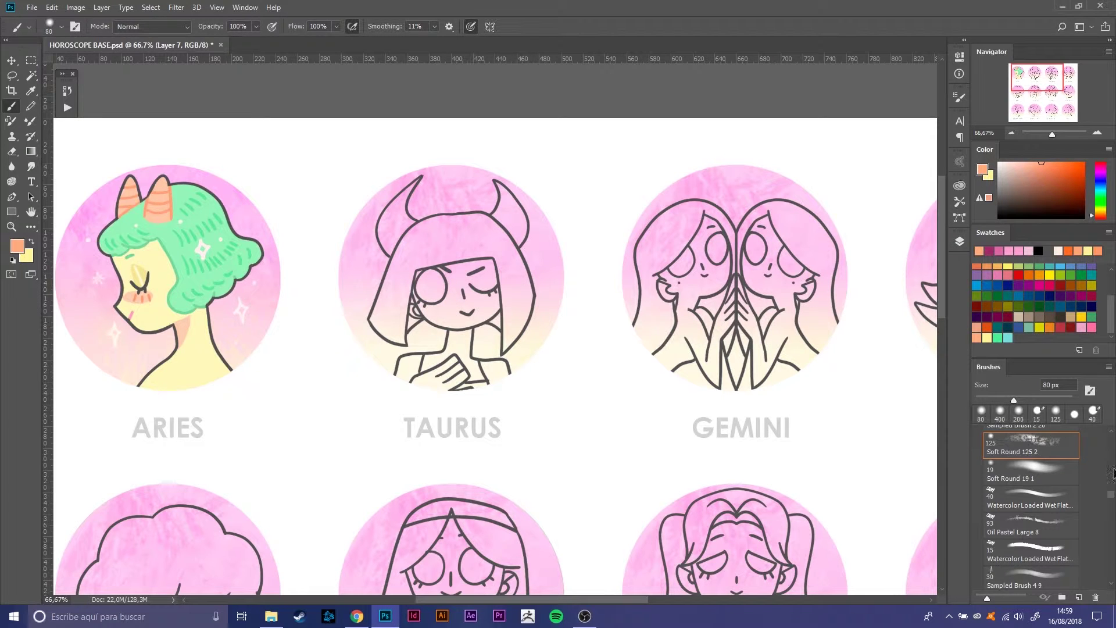
{"action": "left_click_drag", "start_coordinate": [433, 289], "coordinate": [463, 259]}
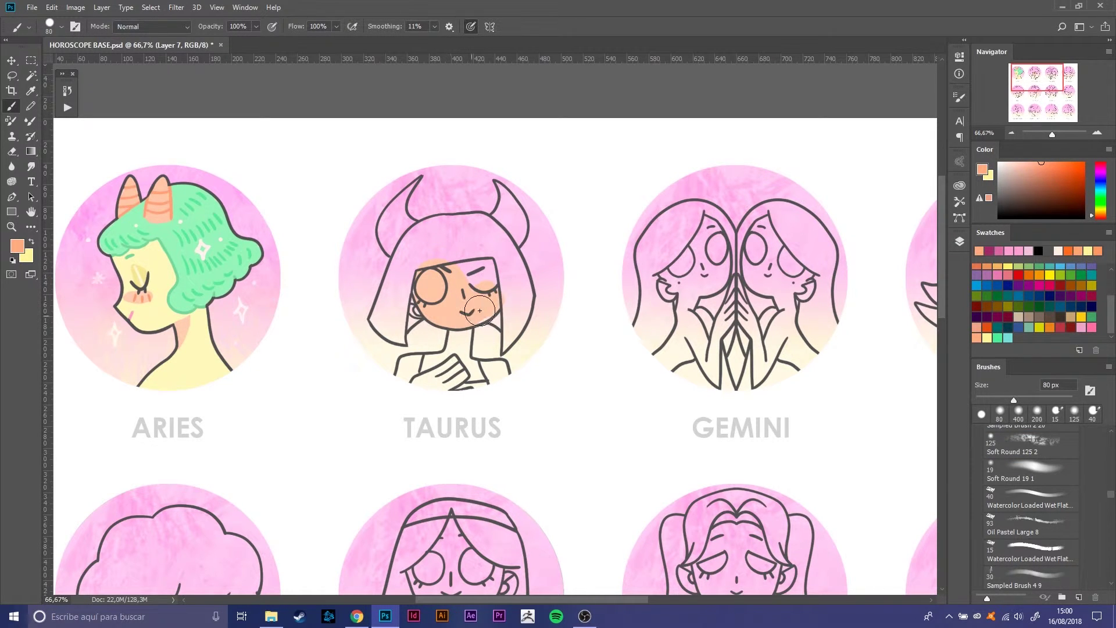
{"action": "key", "text": "bracketleft"}
{"action": "key", "text": "bracketleft"}
{"action": "key", "text": "bracketleft"}
{"action": "mouse_move", "coordinate": [416, 310]}
{"action": "left_mouse_down"}
{"action": "mouse_move", "coordinate": [462, 349]}
{"action": "mouse_move", "coordinate": [459, 369]}
{"action": "mouse_move", "coordinate": [399, 374]}
{"action": "mouse_move", "coordinate": [432, 364]}
{"action": "mouse_move", "coordinate": [491, 391]}
{"action": "mouse_move", "coordinate": [488, 365]}
{"action": "left_mouse_up"}
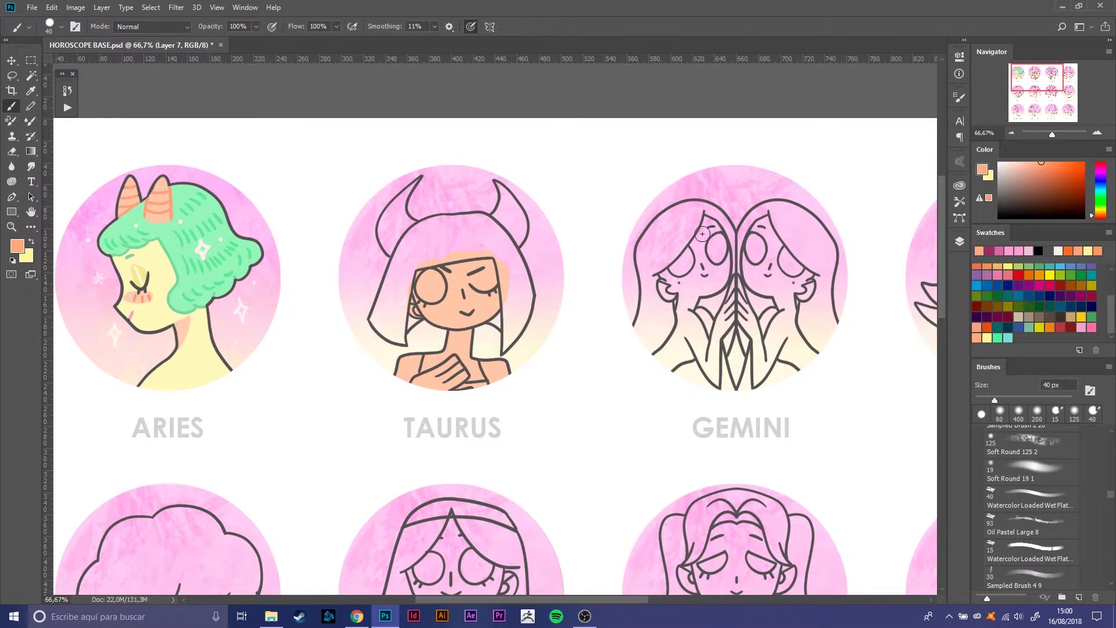
Step: Paint Taurus's monocle white with a pale mint tint, then pick pink for the hair
{"action": "left_click", "coordinate": [599, 256], "text": "alt"}
{"action": "left_click_drag", "start_coordinate": [430, 285], "coordinate": [428, 277]}
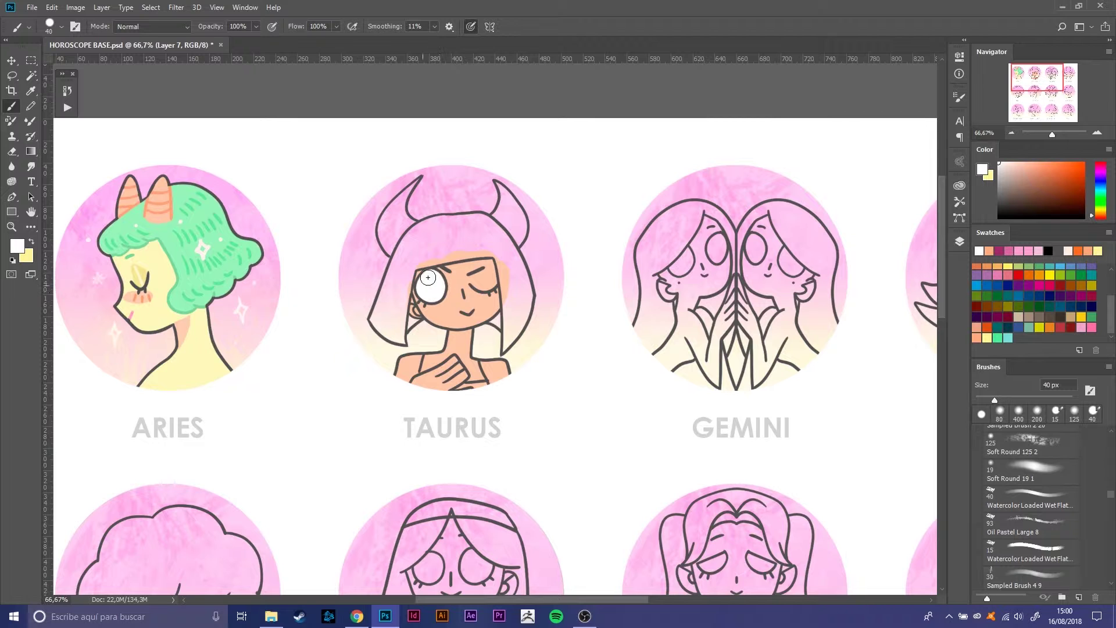
{"action": "left_click", "coordinate": [1009, 337]}
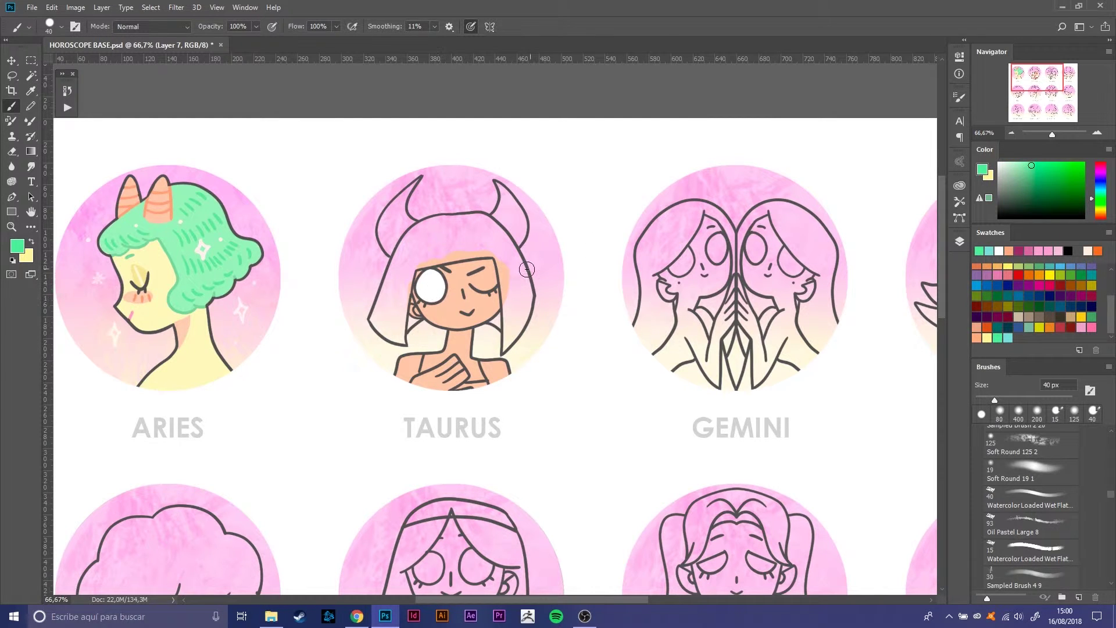
{"action": "mouse_move", "coordinate": [423, 289]}
{"action": "left_mouse_down"}
{"action": "mouse_move", "coordinate": [431, 295]}
{"action": "mouse_move", "coordinate": [500, 245]}
{"action": "mouse_move", "coordinate": [382, 302]}
{"action": "mouse_move", "coordinate": [404, 343]}
{"action": "left_mouse_up"}
{"action": "left_click", "coordinate": [1007, 163]}
{"action": "left_click", "coordinate": [1092, 326]}
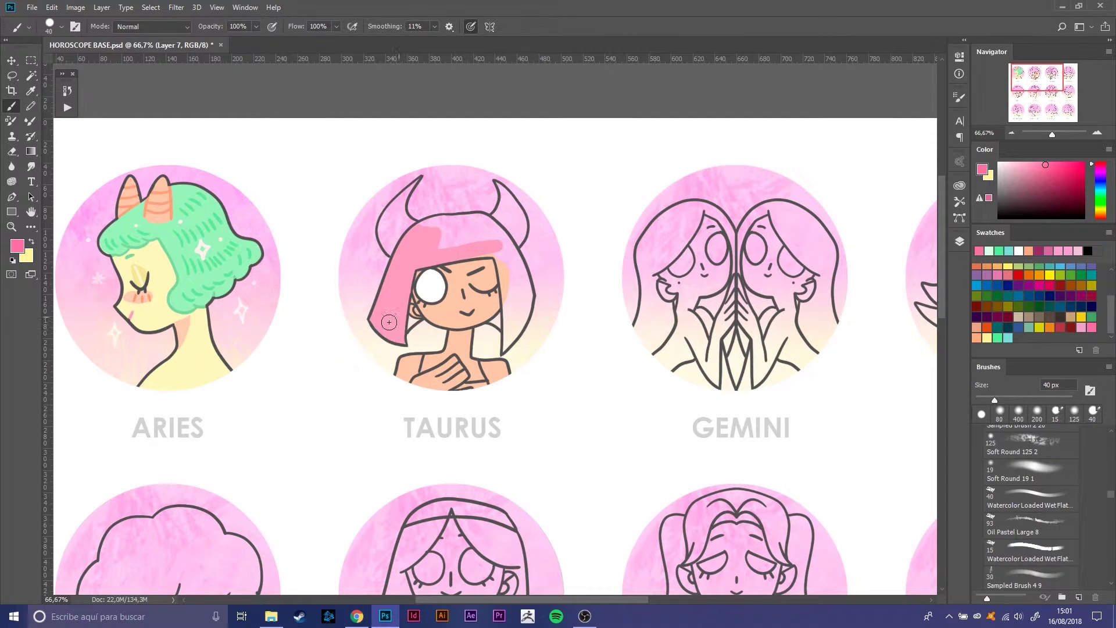
Step: Fill Taurus's top hair and right strand pink with a 35 then 25 px brush
{"action": "key", "text": "bracketleft"}
{"action": "key", "text": "bracketleft"}
{"action": "key", "text": "bracketright"}
{"action": "left_click_drag", "start_coordinate": [504, 260], "coordinate": [511, 258]}
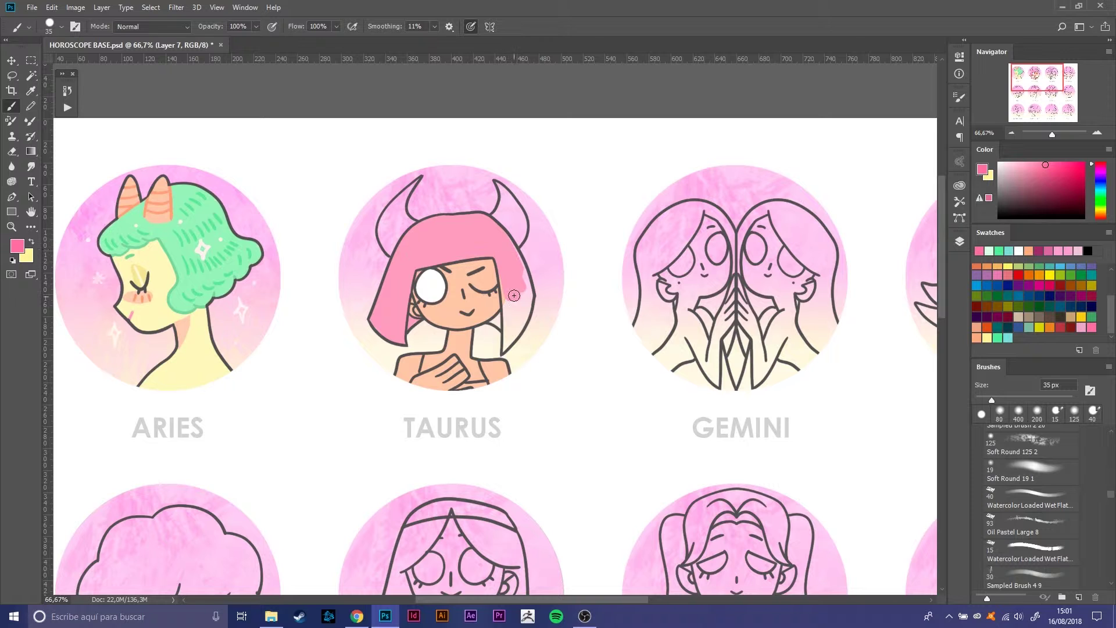
{"action": "key", "text": "bracketleft"}
{"action": "left_click_drag", "start_coordinate": [514, 295], "coordinate": [515, 259]}
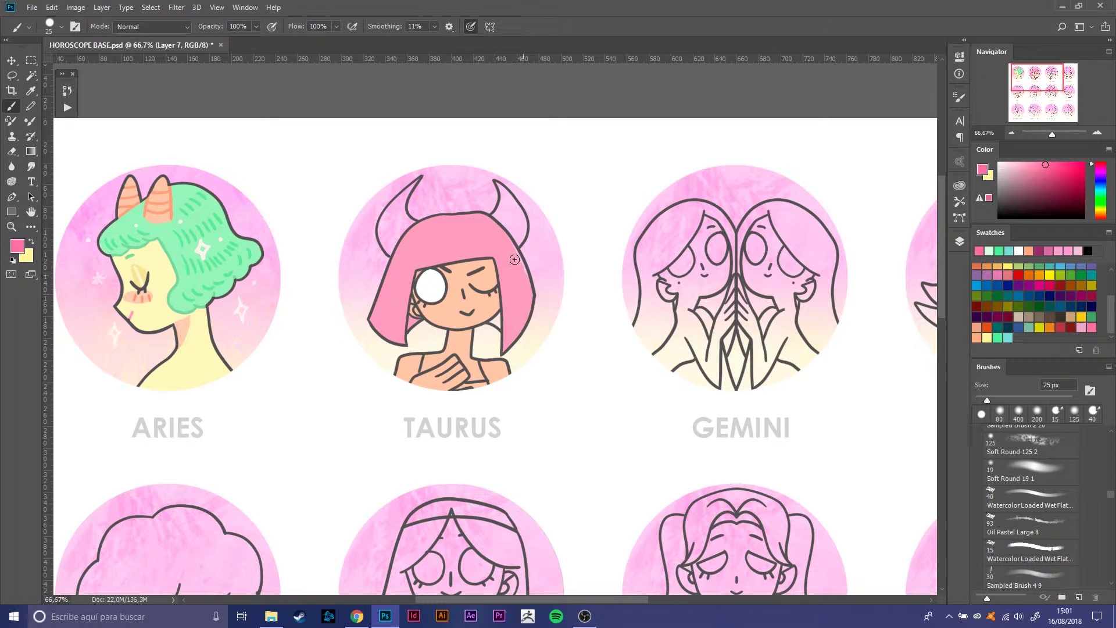
Step: Add deep crimson details near Taurus's ear with a 15 px brush, then pick peach tones
{"action": "left_click", "coordinate": [508, 318], "text": "alt"}
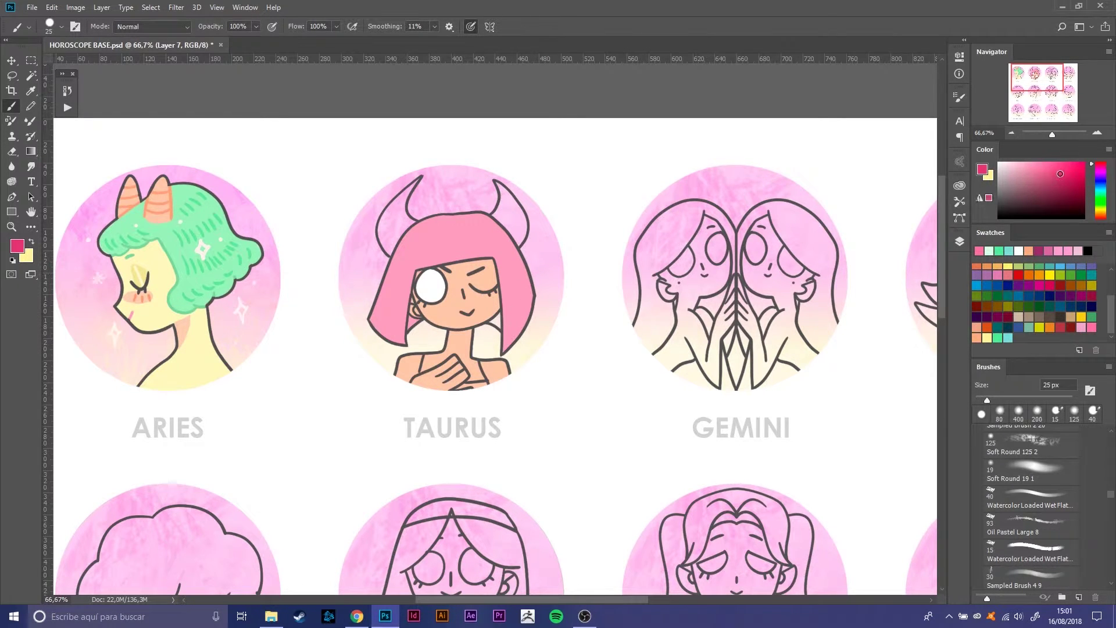
{"action": "left_click", "coordinate": [410, 320], "text": "alt"}
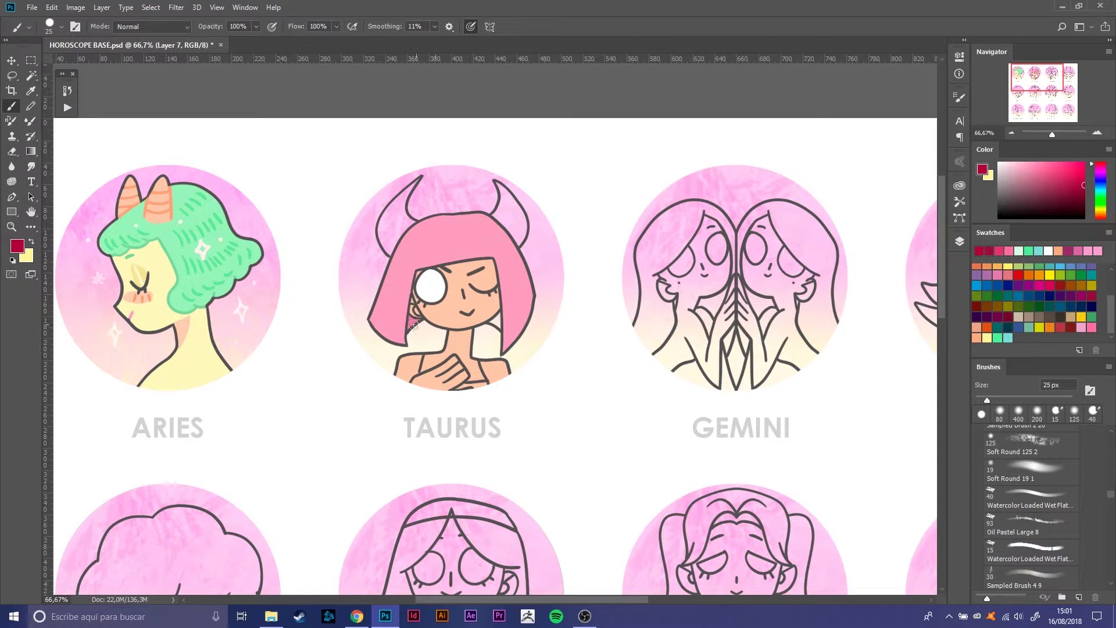
{"action": "key", "text": "bracketleft"}
{"action": "left_click_drag", "start_coordinate": [412, 319], "coordinate": [410, 328]}
{"action": "left_click", "coordinate": [424, 315], "text": "alt"}
{"action": "left_click", "coordinate": [442, 327], "text": "alt"}
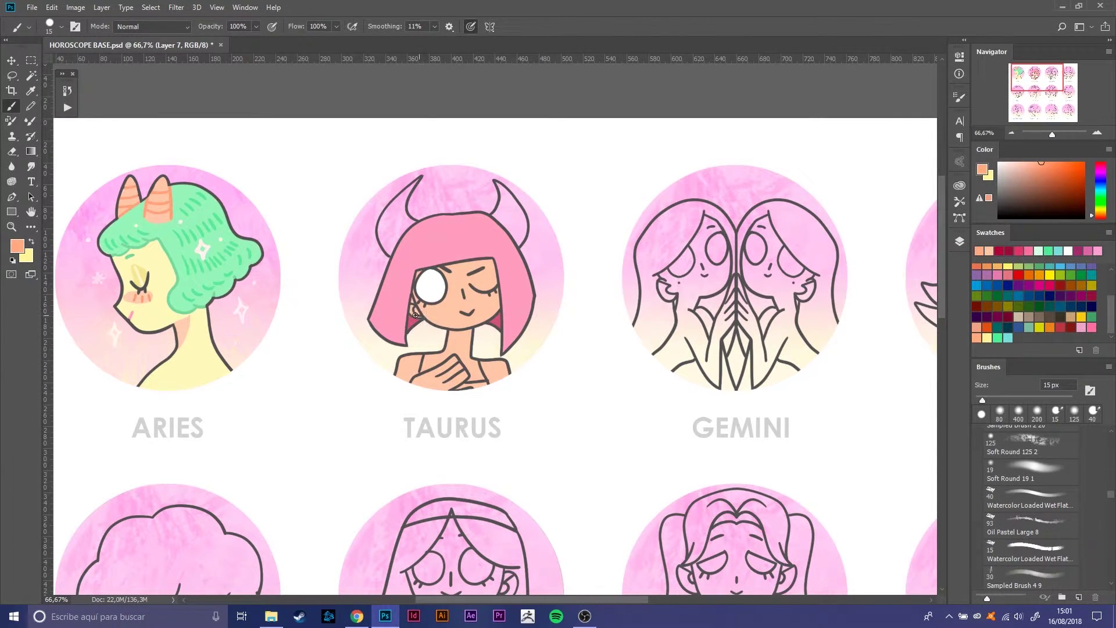
{"action": "left_click", "coordinate": [217, 7]}
{"action": "mouse_move", "coordinate": [246, 7]}
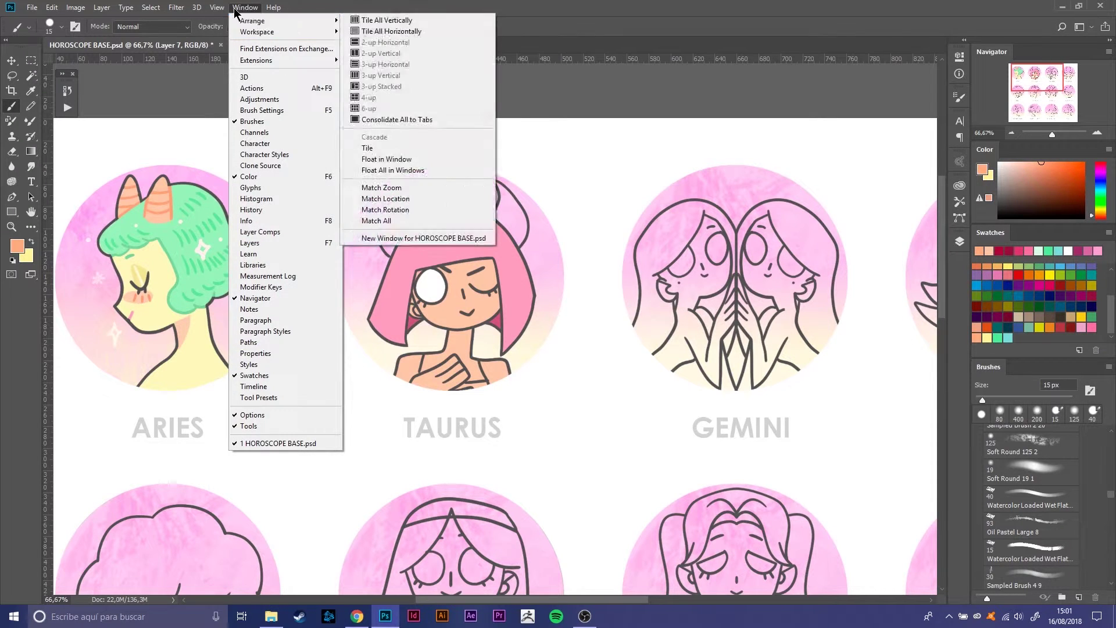
Step: Fill Taurus's monocle circle with pink using a stretched elliptical selection
{"action": "left_click", "coordinate": [217, 7]}
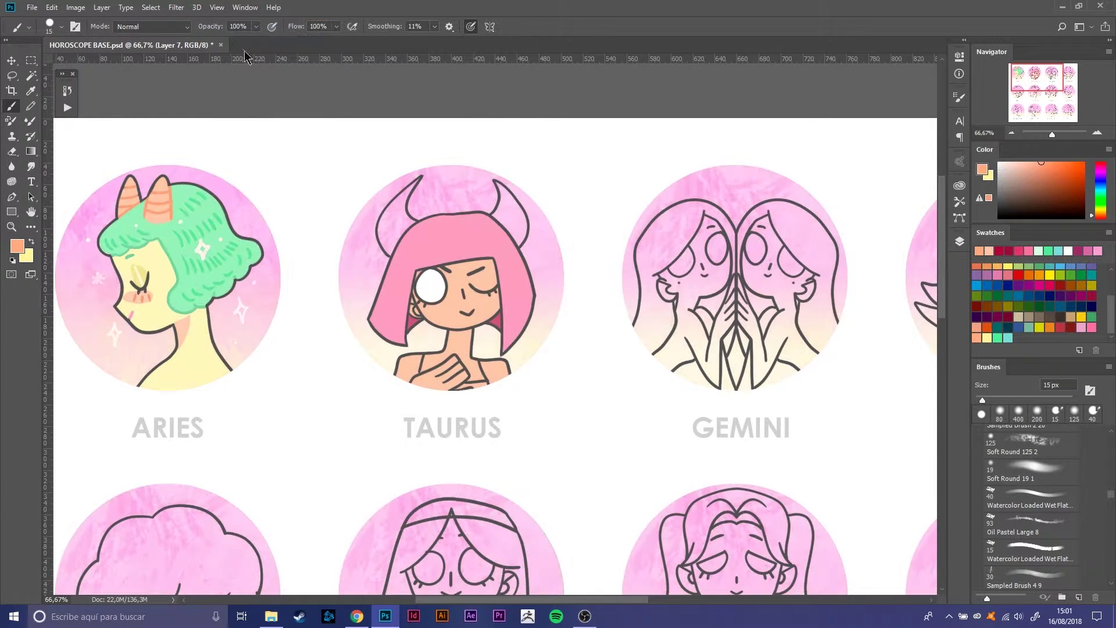
{"action": "left_click", "coordinate": [1092, 327]}
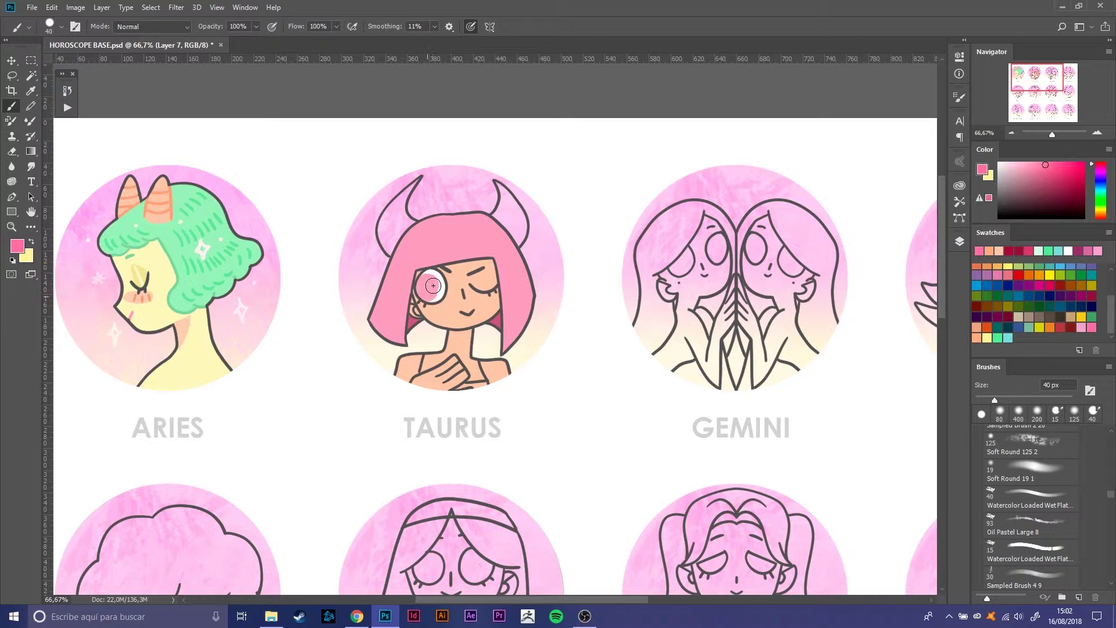
{"action": "key", "text": "l"}
{"action": "key", "text": "m"}
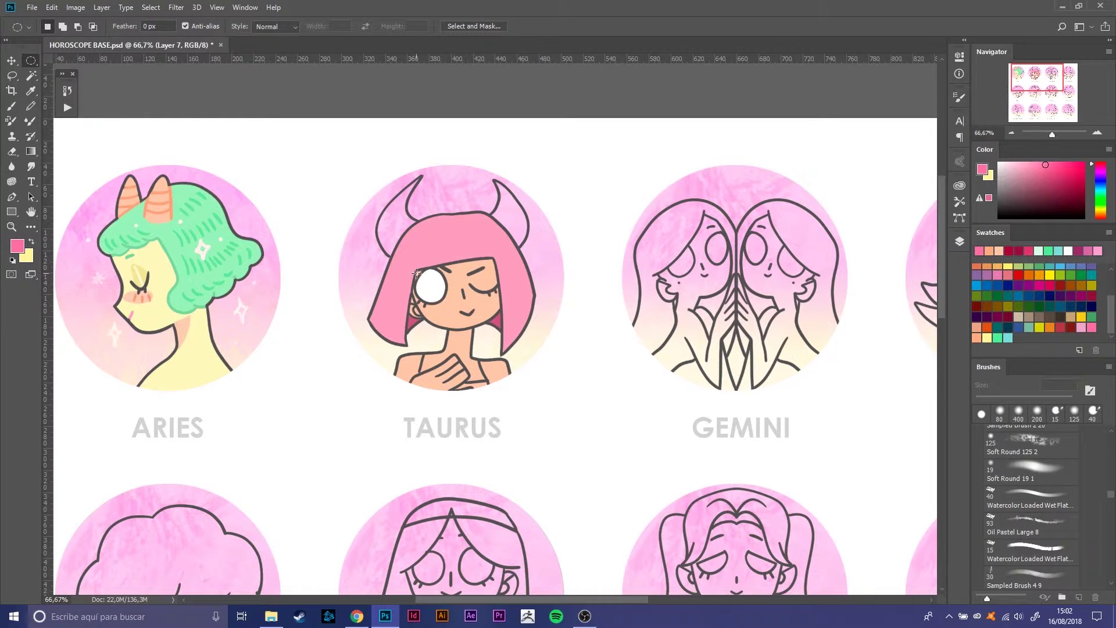
{"action": "mouse_move", "coordinate": [415, 272]}
{"action": "left_mouse_down"}
{"action": "mouse_move", "coordinate": [443, 301]}
{"action": "mouse_move", "coordinate": [433, 308]}
{"action": "left_mouse_up"}
{"action": "key", "text": "ctrl+t"}
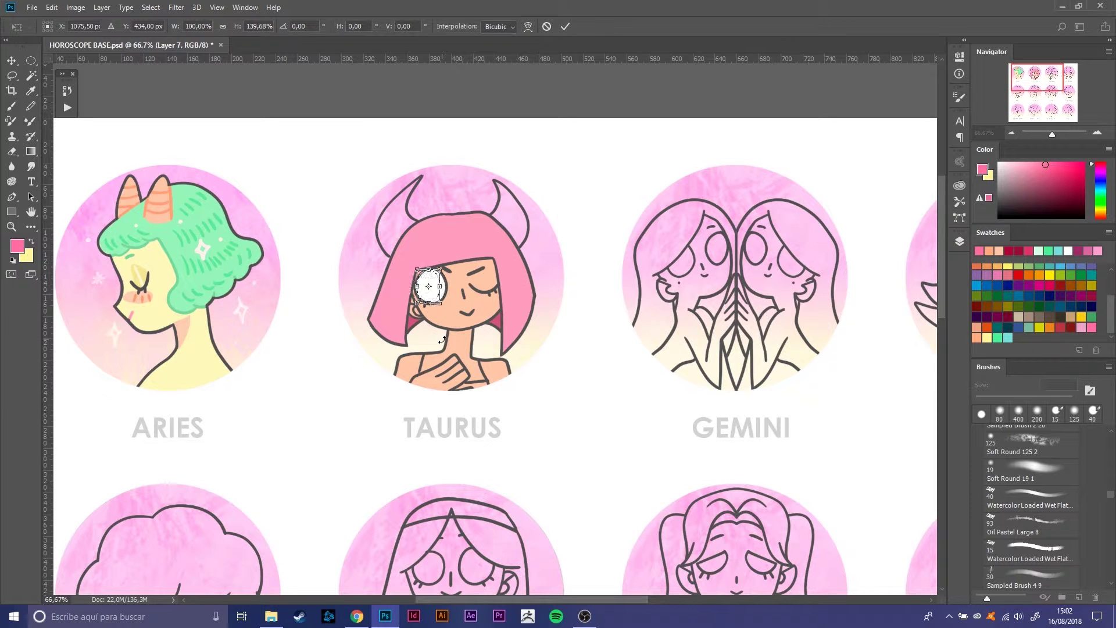
{"action": "key", "text": "Return"}
{"action": "key", "text": "alt+BackSpace"}
{"action": "key", "text": "ctrl+d"}
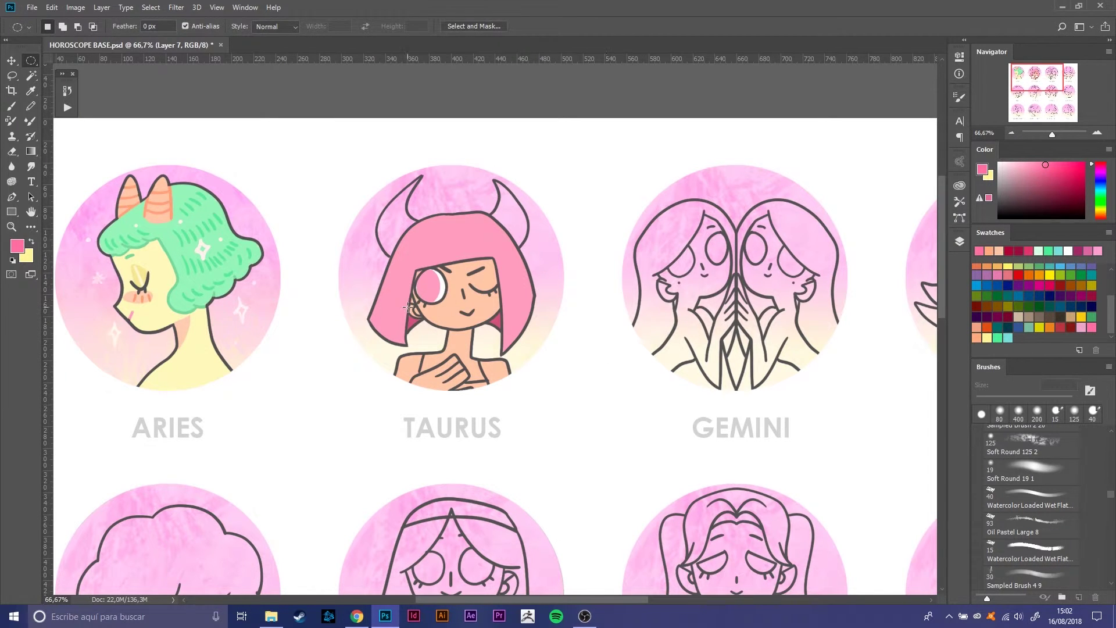
Step: Brush darker hot-pink strands across both sides of Taurus's hair
{"action": "key", "text": "b"}
{"action": "left_click", "coordinate": [1013, 164]}
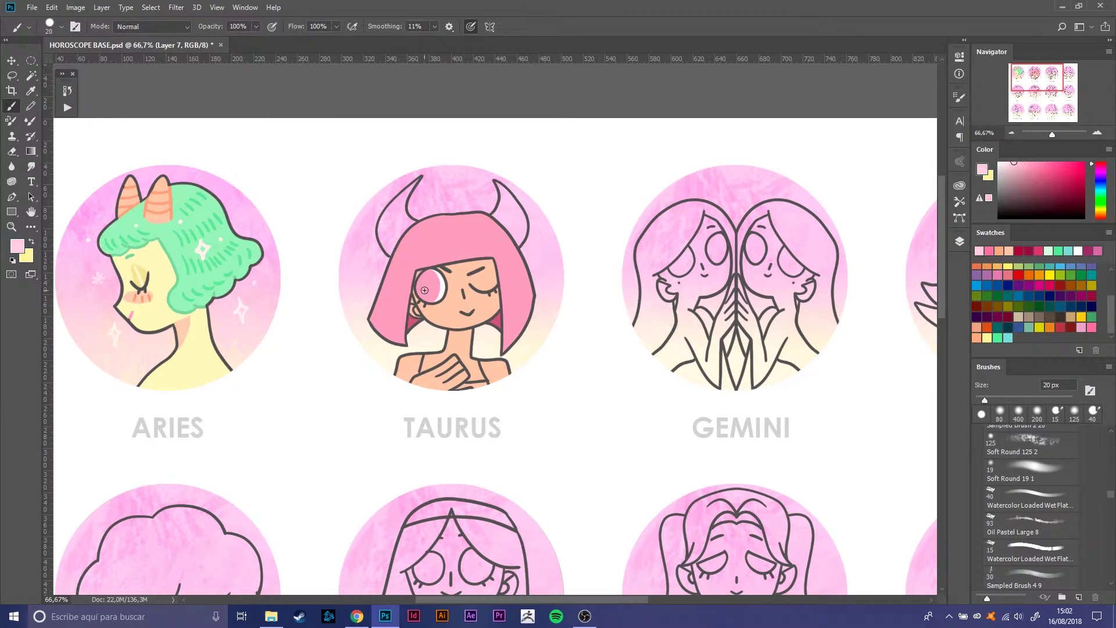
{"action": "left_click", "coordinate": [448, 232], "text": "alt"}
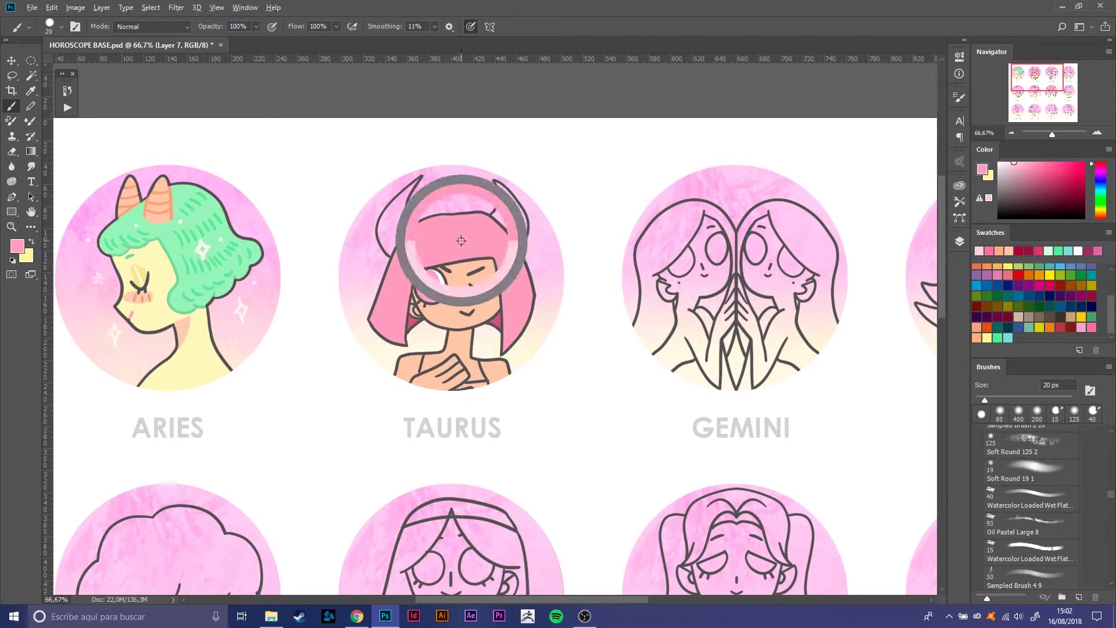
{"action": "key", "text": "bracketleft"}
{"action": "key", "text": "bracketleft"}
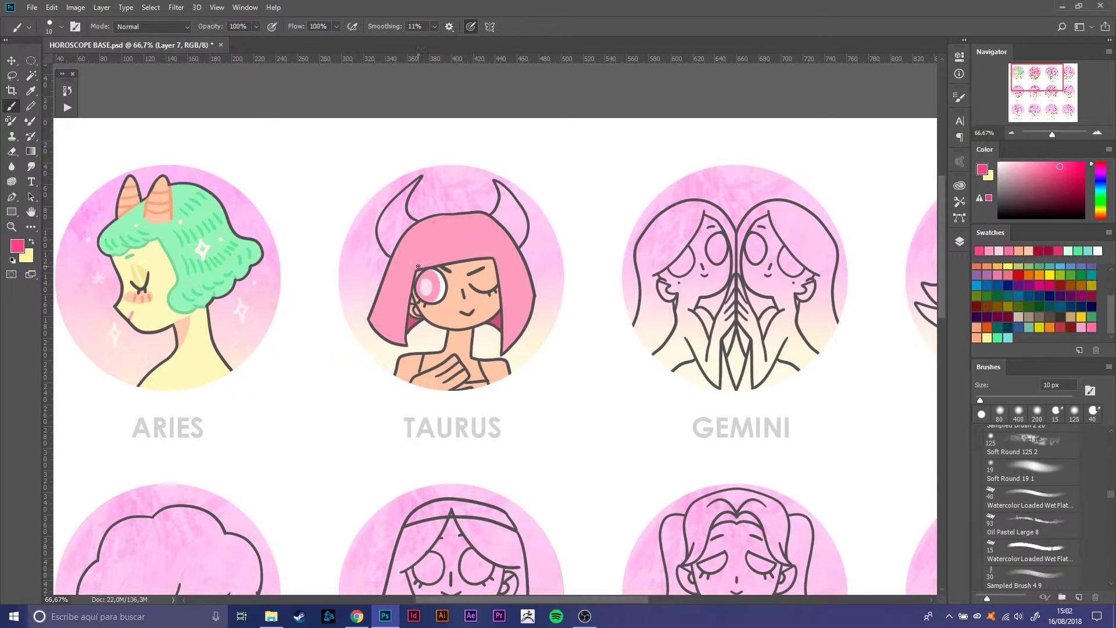
{"action": "left_click_drag", "start_coordinate": [437, 217], "coordinate": [394, 344]}
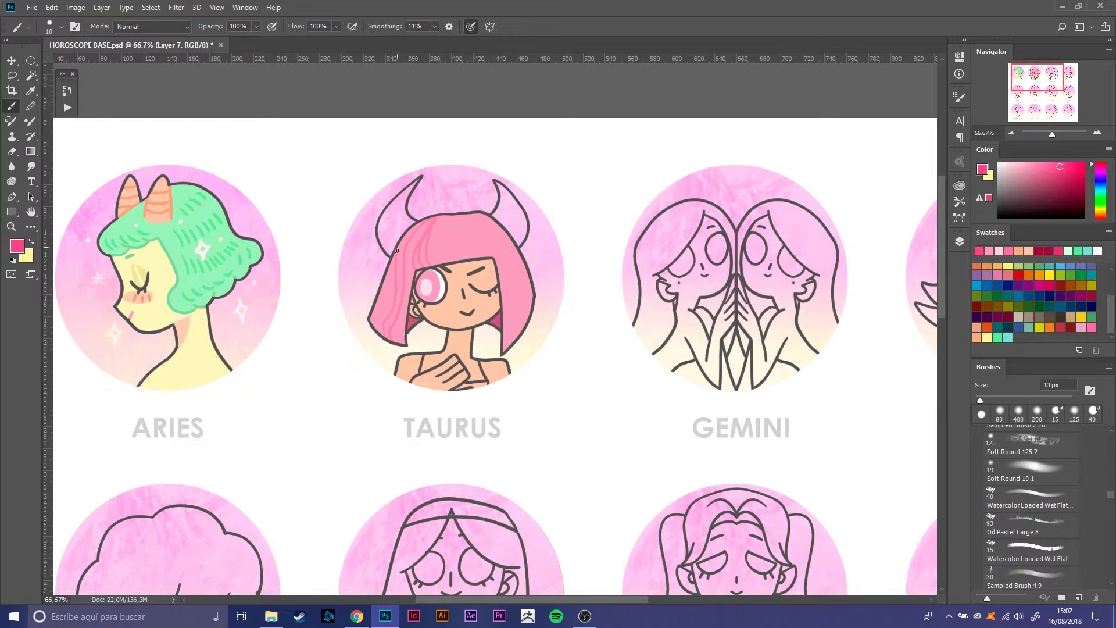
{"action": "key", "text": "bracketright"}
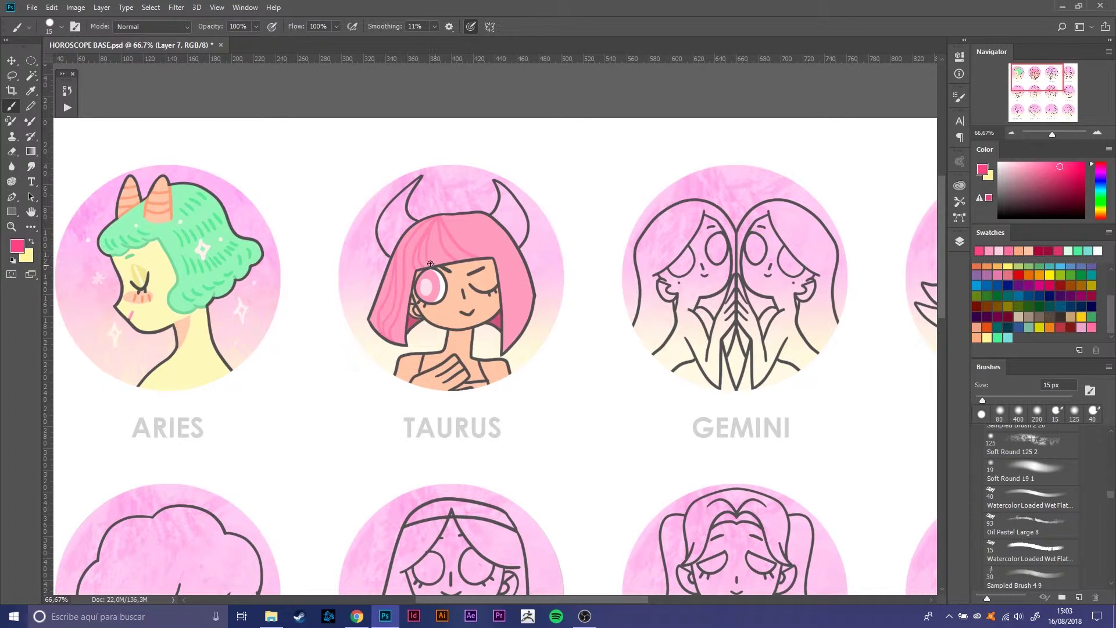
{"action": "mouse_move", "coordinate": [454, 226]}
{"action": "left_mouse_down"}
{"action": "mouse_move", "coordinate": [494, 262]}
{"action": "mouse_move", "coordinate": [511, 343]}
{"action": "left_mouse_up"}
{"action": "left_click_drag", "start_coordinate": [520, 279], "coordinate": [518, 343]}
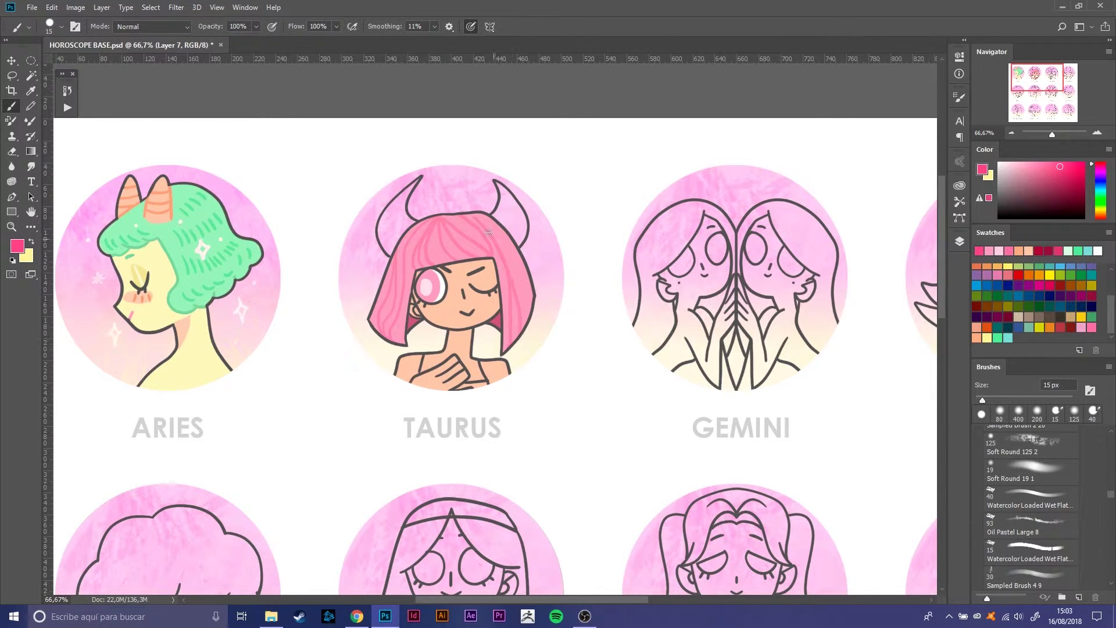
{"action": "left_click_drag", "start_coordinate": [468, 212], "coordinate": [530, 310]}
Step: Paint Taurus's horns pale yellow at 20 px and add an orange cheek blush
{"action": "left_click", "coordinate": [986, 337]}
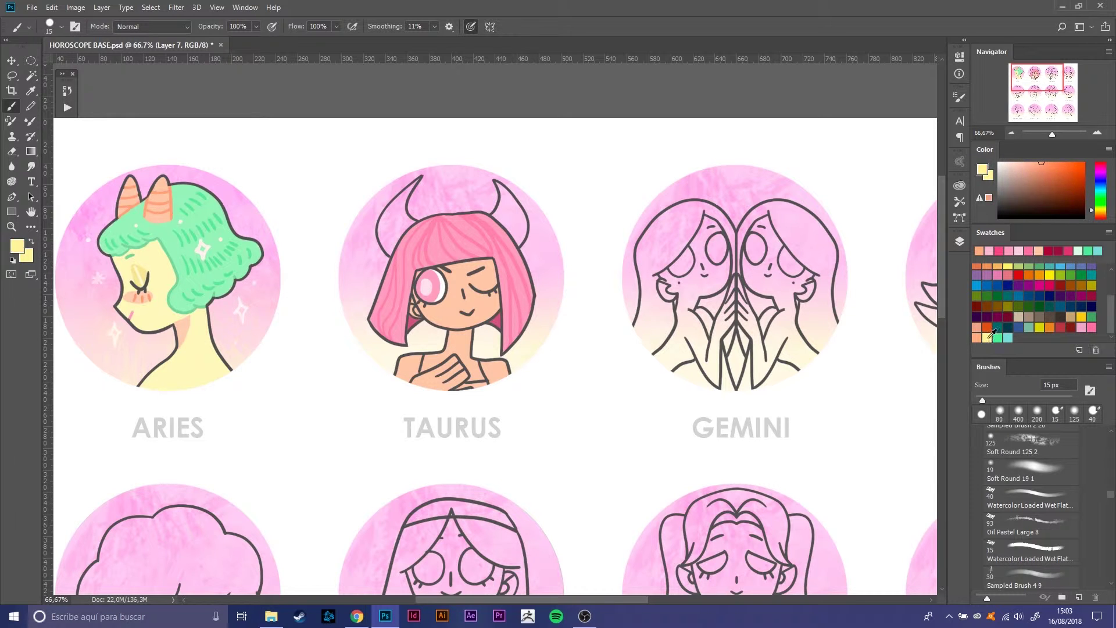
{"action": "key", "text": "bracketright"}
{"action": "left_click_drag", "start_coordinate": [395, 208], "coordinate": [390, 252]}
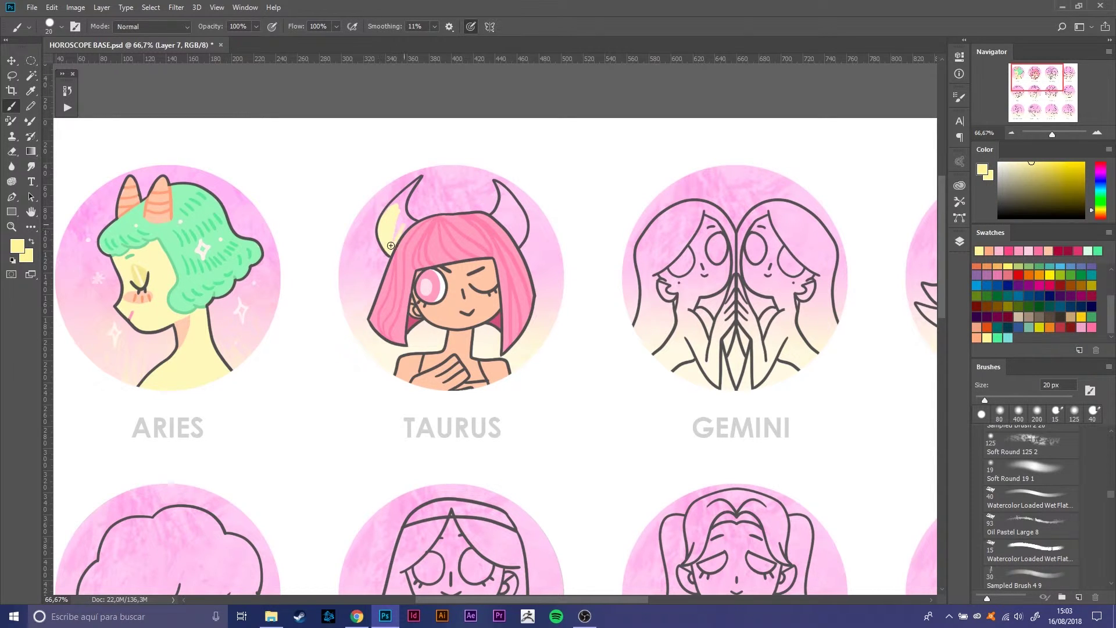
{"action": "key", "text": "bracketleft"}
{"action": "key", "text": "bracketright"}
{"action": "mouse_move", "coordinate": [500, 210]}
{"action": "left_mouse_down"}
{"action": "mouse_move", "coordinate": [515, 238]}
{"action": "mouse_move", "coordinate": [509, 192]}
{"action": "mouse_move", "coordinate": [497, 215]}
{"action": "mouse_move", "coordinate": [521, 227]}
{"action": "mouse_move", "coordinate": [508, 197]}
{"action": "left_mouse_up"}
{"action": "left_click", "coordinate": [520, 226], "text": "alt"}
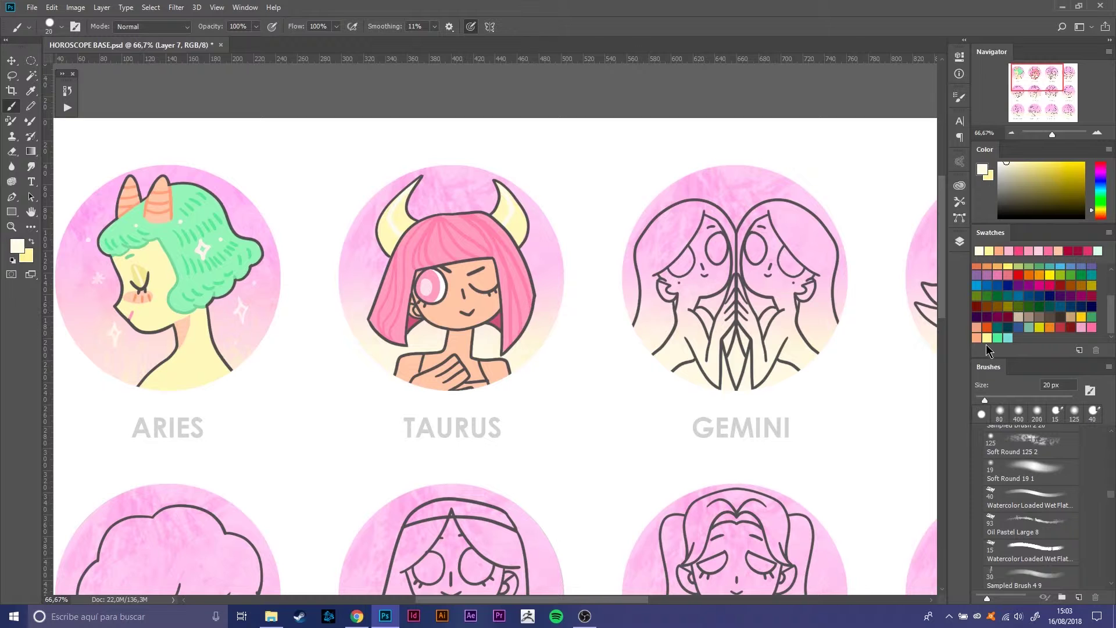
{"action": "left_click", "coordinate": [987, 327]}
{"action": "left_click_drag", "start_coordinate": [454, 292], "coordinate": [461, 296]}
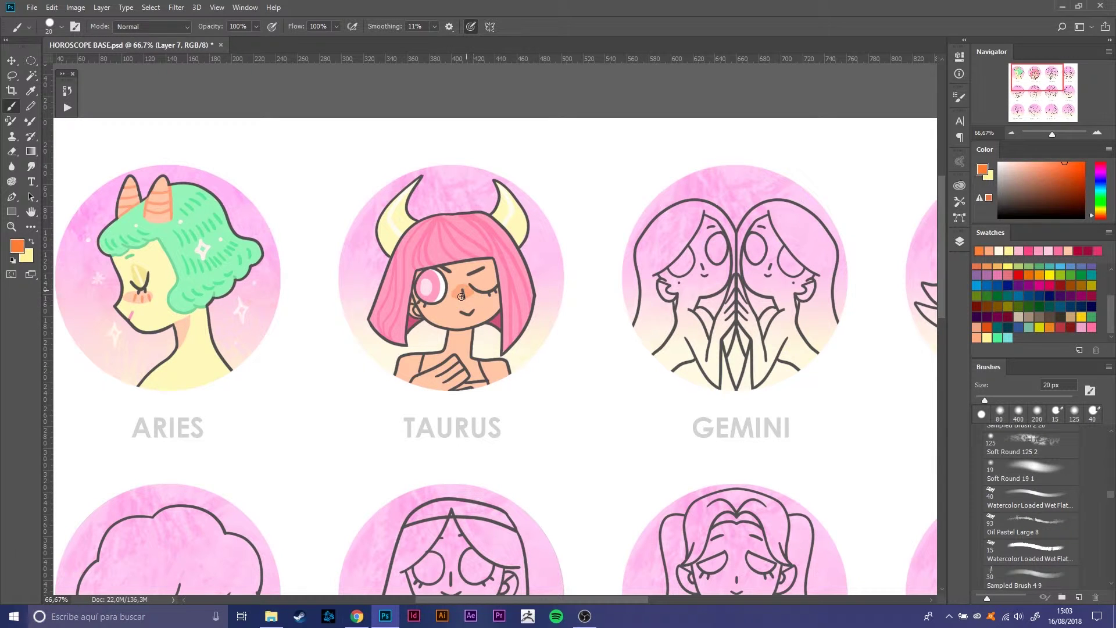
Step: Paint a small white sparkle beside Taurus with a reduced brush
{"action": "left_click", "coordinate": [498, 381], "text": "alt"}
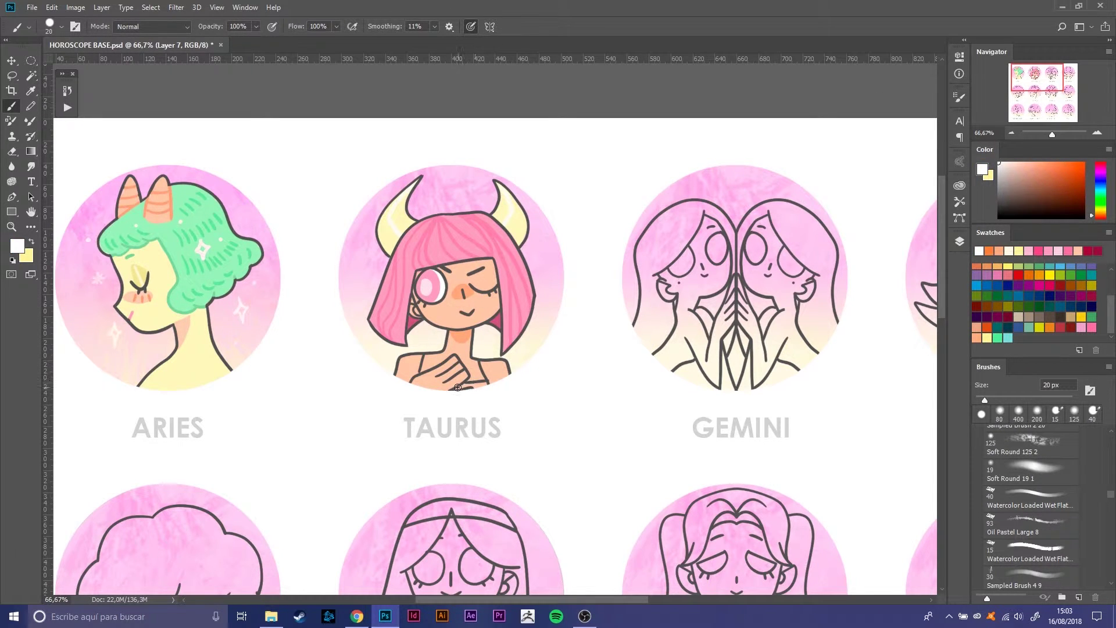
{"action": "left_click", "coordinate": [1087, 328]}
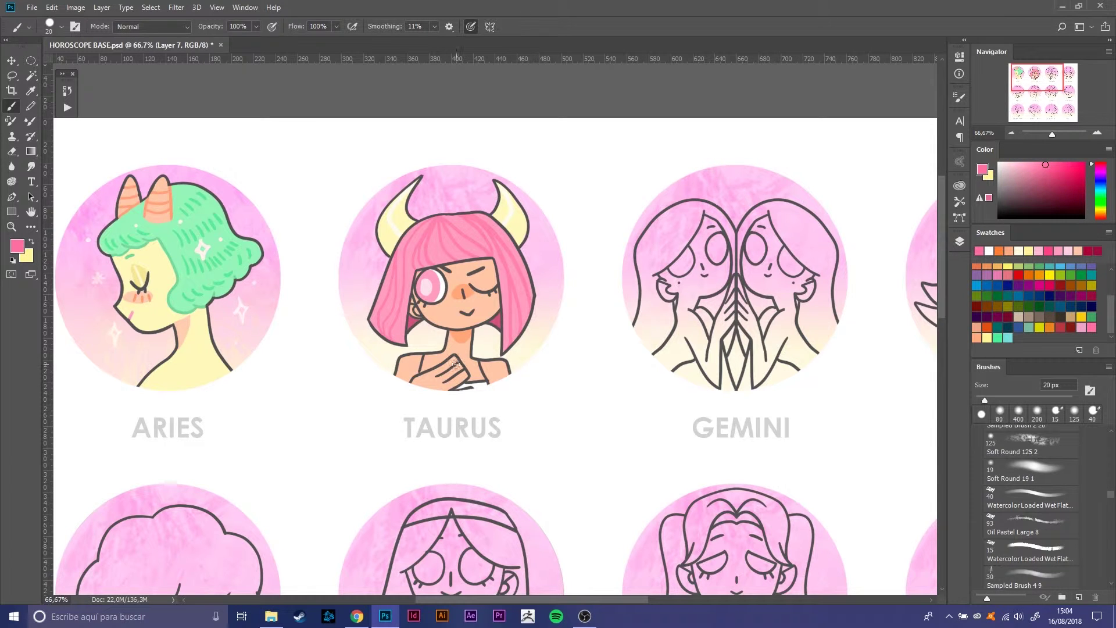
{"action": "left_click", "coordinate": [559, 326], "text": "alt"}
{"action": "key", "text": "bracketleft"}
{"action": "key", "text": "bracketleft"}
{"action": "left_click_drag", "start_coordinate": [359, 273], "coordinate": [360, 252]}
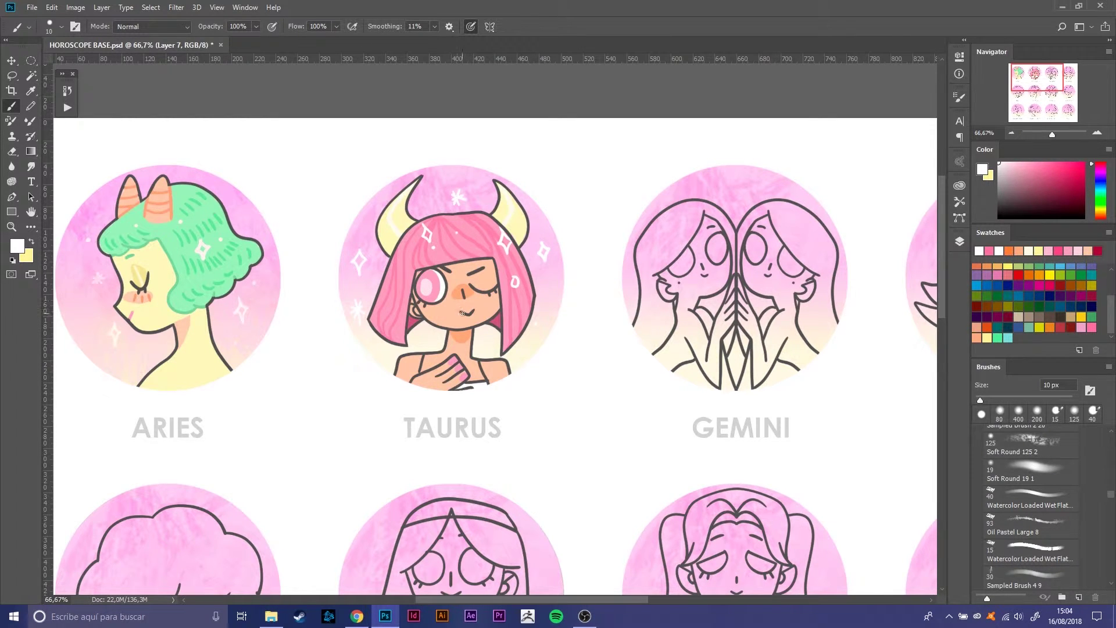
{"action": "left_click", "coordinate": [960, 241]}
Step: On Layer 3, tint Taurus's bangs line hot pink with a 20 px brush
{"action": "left_click", "coordinate": [843, 328]}
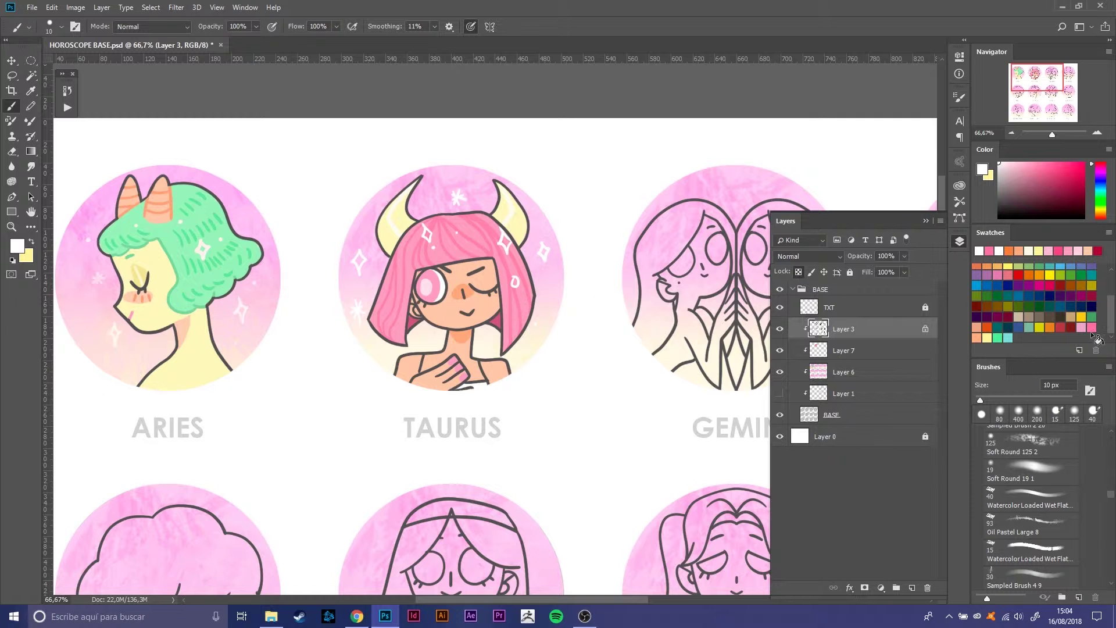
{"action": "left_click", "coordinate": [1092, 330]}
{"action": "key", "text": "bracketright"}
{"action": "left_click", "coordinate": [449, 325], "text": "alt"}
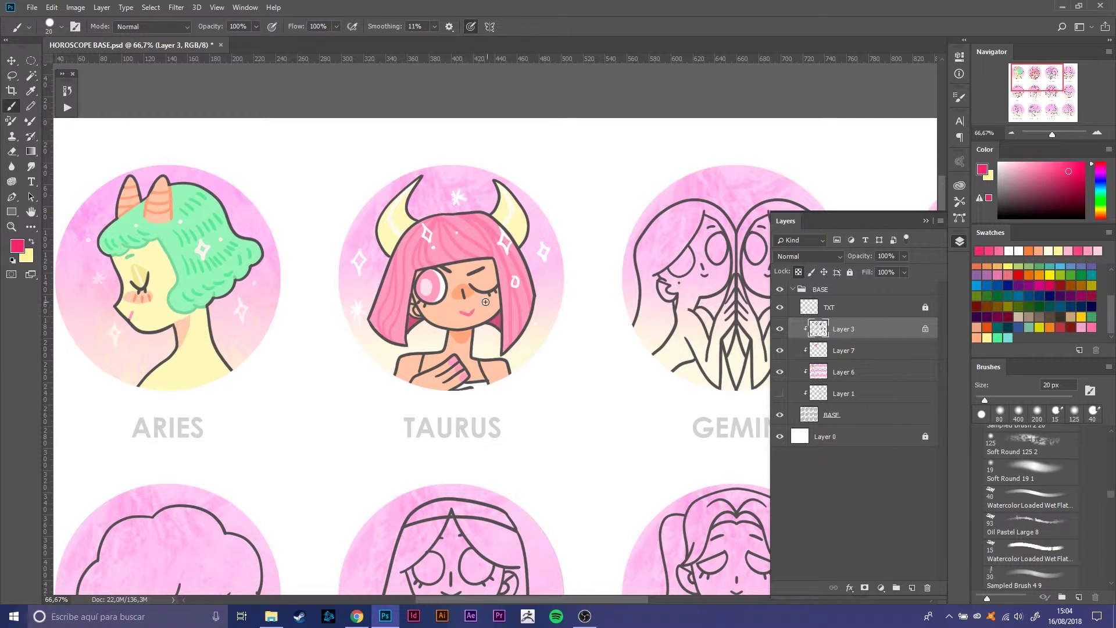
{"action": "left_click", "coordinate": [1100, 215]}
{"action": "left_click", "coordinate": [1076, 185]}
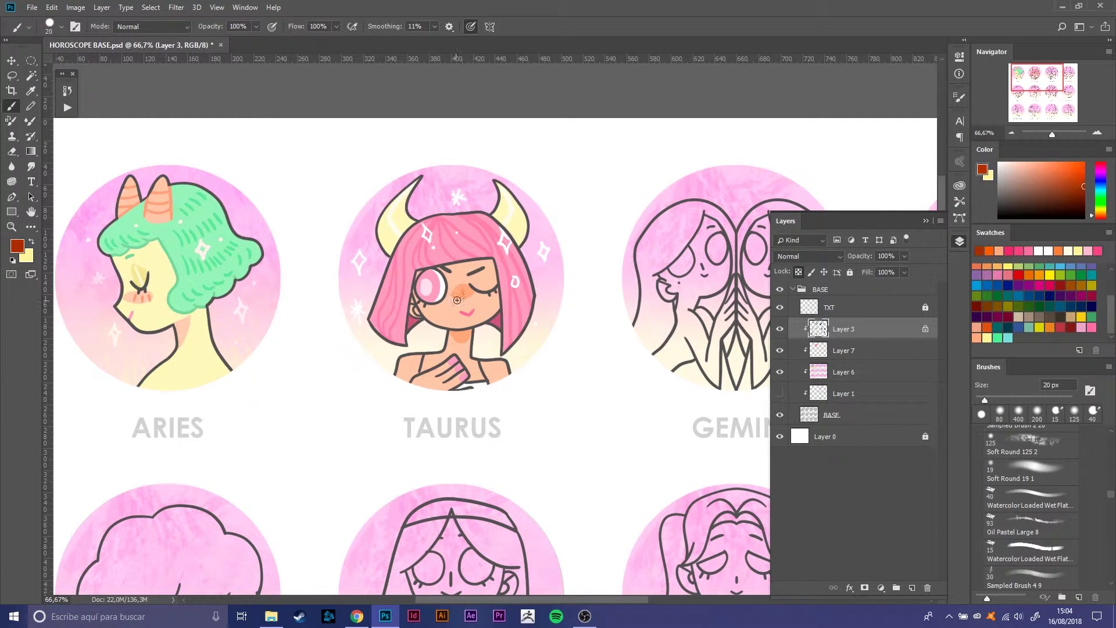
{"action": "left_click_drag", "start_coordinate": [1075, 184], "coordinate": [1084, 173]}
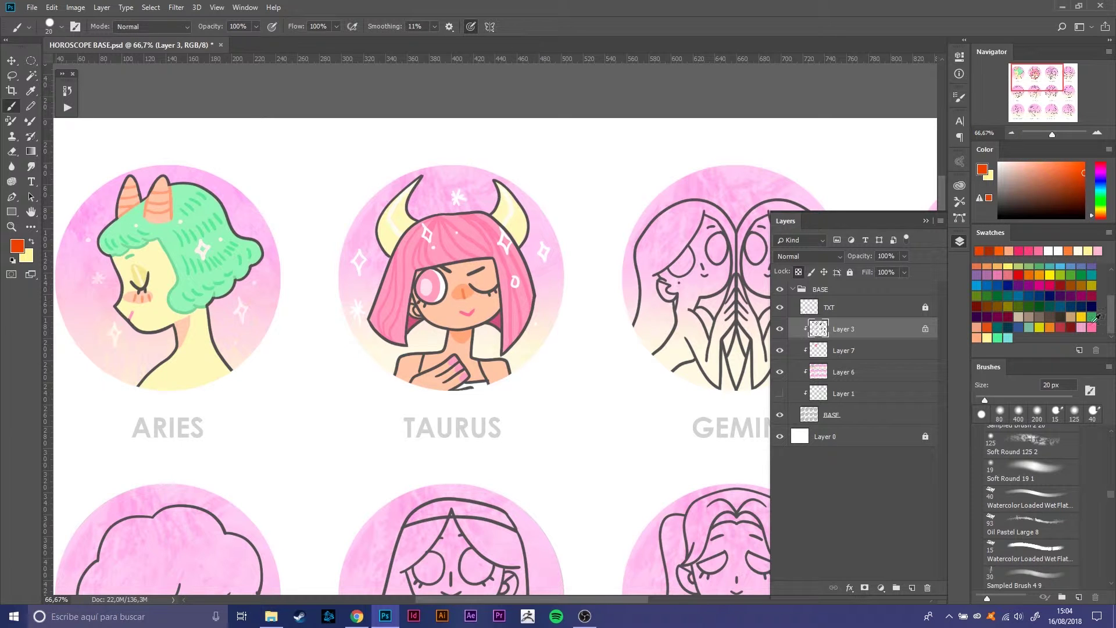
{"action": "left_click", "coordinate": [1092, 327]}
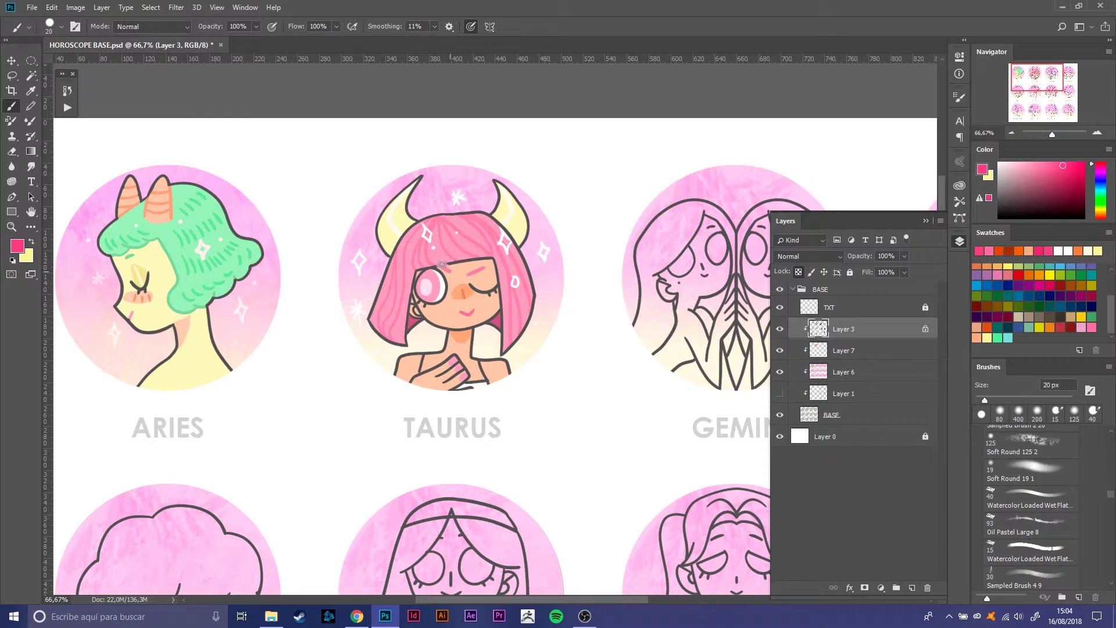
{"action": "left_click_drag", "start_coordinate": [441, 265], "coordinate": [497, 263]}
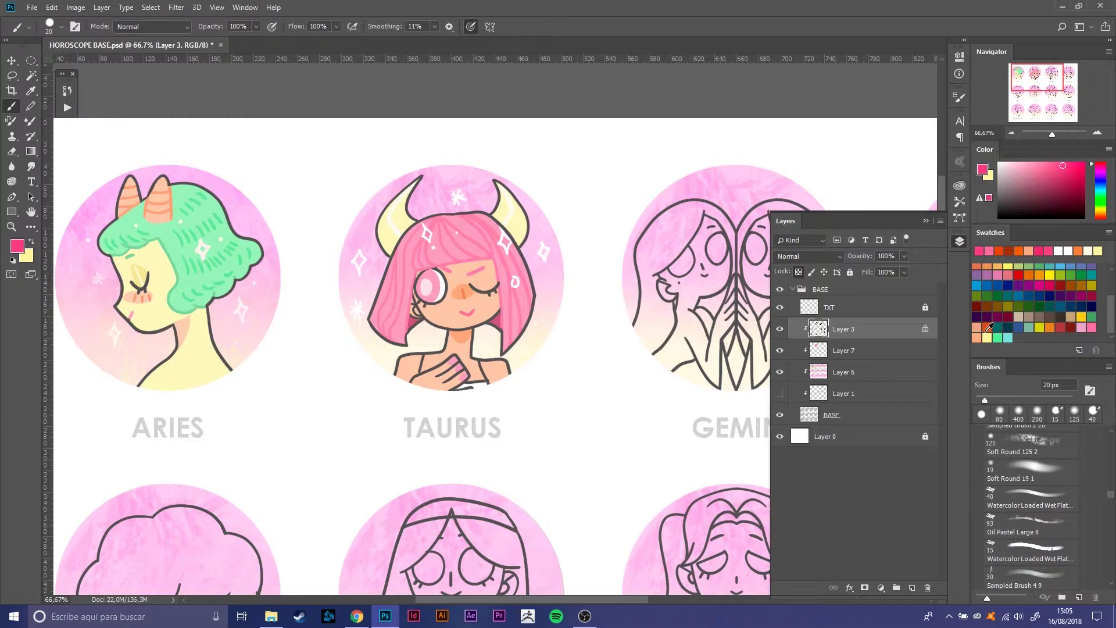
Step: Try orange and peach shades for the nose and ear, then return to Layer 7
{"action": "left_click", "coordinate": [987, 329]}
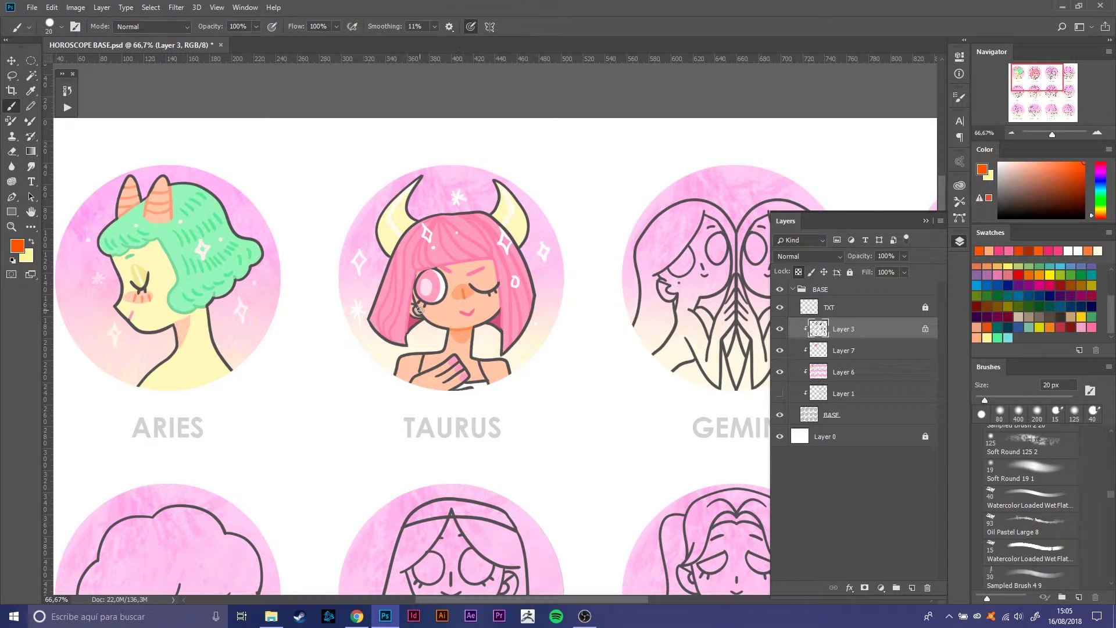
{"action": "key", "text": "bracketleft"}
{"action": "key", "text": "bracketleft"}
{"action": "key", "text": "bracketright"}
{"action": "key", "text": "bracketright"}
{"action": "key", "text": "bracketright"}
{"action": "key", "text": "bracketright"}
{"action": "left_click", "coordinate": [985, 330]}
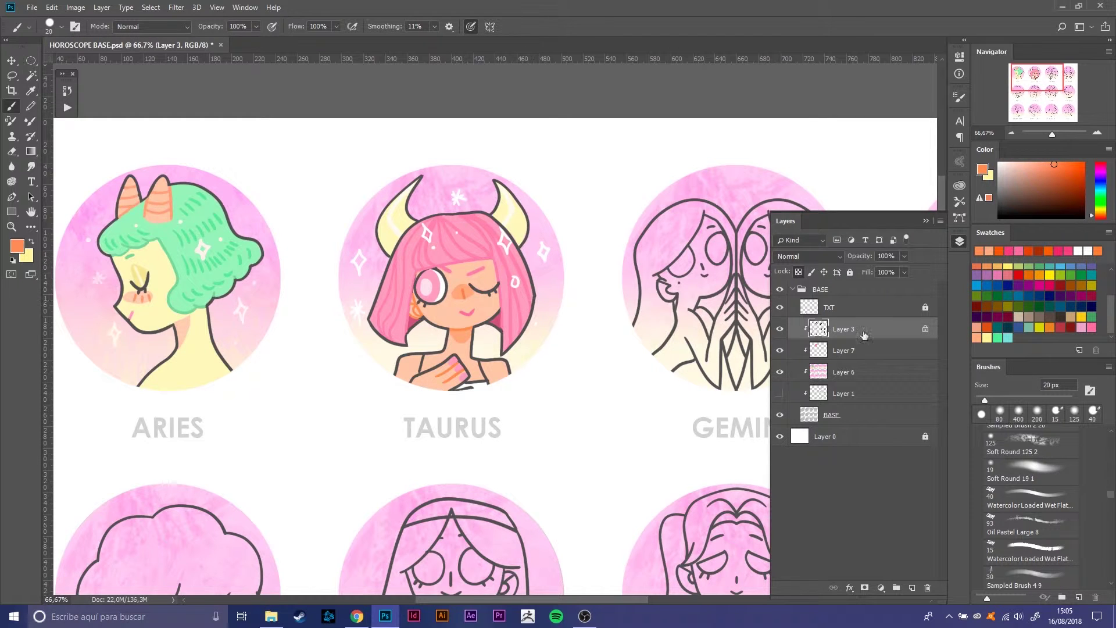
{"action": "left_click", "coordinate": [861, 350]}
Step: Try a white highlight on Taurus's eye, undo it, and resample the eye's pink
{"action": "left_click", "coordinate": [481, 279], "text": "alt"}
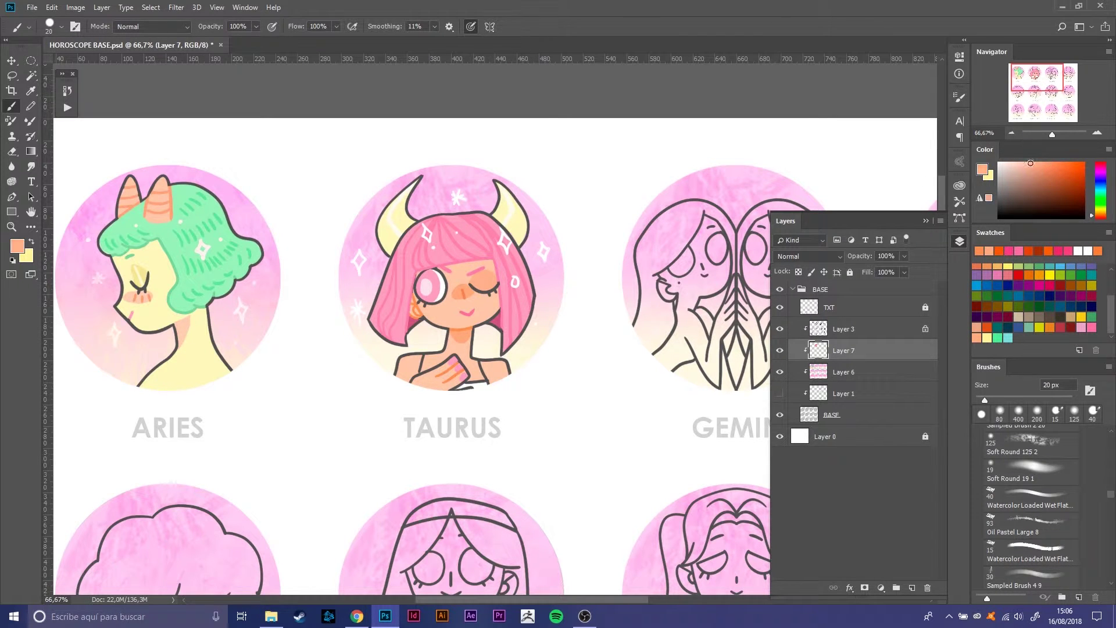
{"action": "key", "text": "bracketleft"}
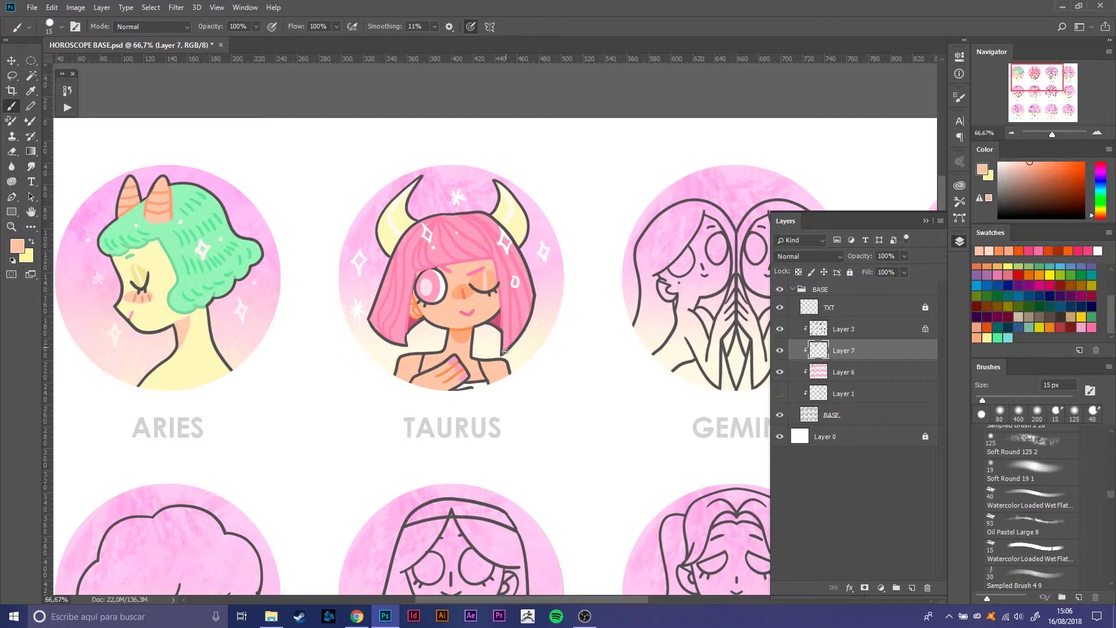
{"action": "left_click_drag", "start_coordinate": [601, 314], "coordinate": [621, 308]}
{"action": "left_click", "coordinate": [448, 273], "text": "alt"}
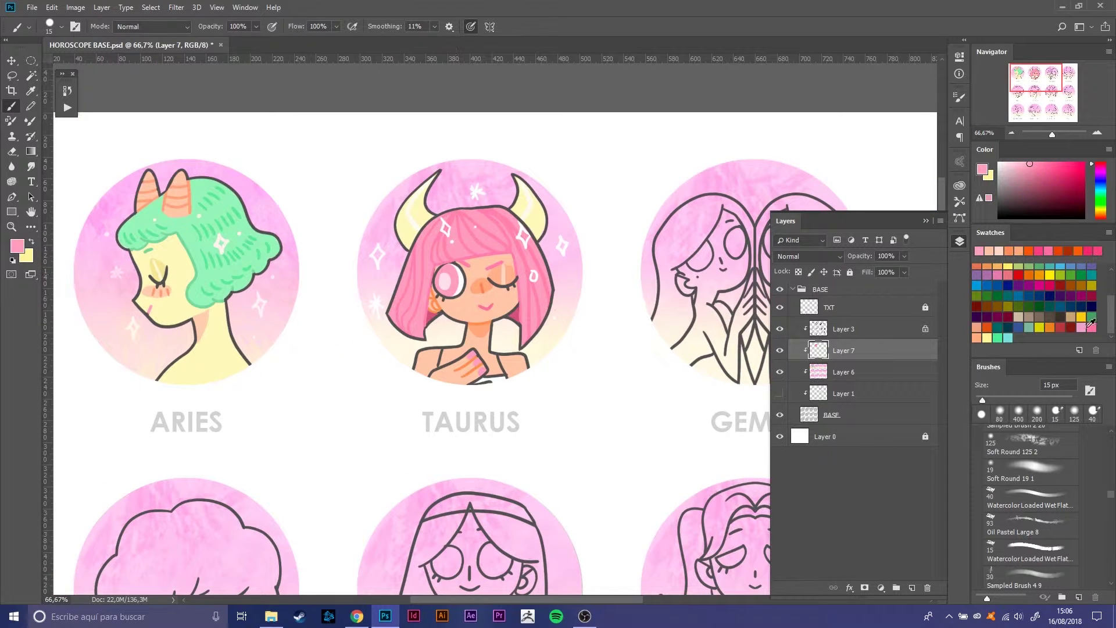
{"action": "left_click", "coordinate": [445, 279], "text": "alt"}
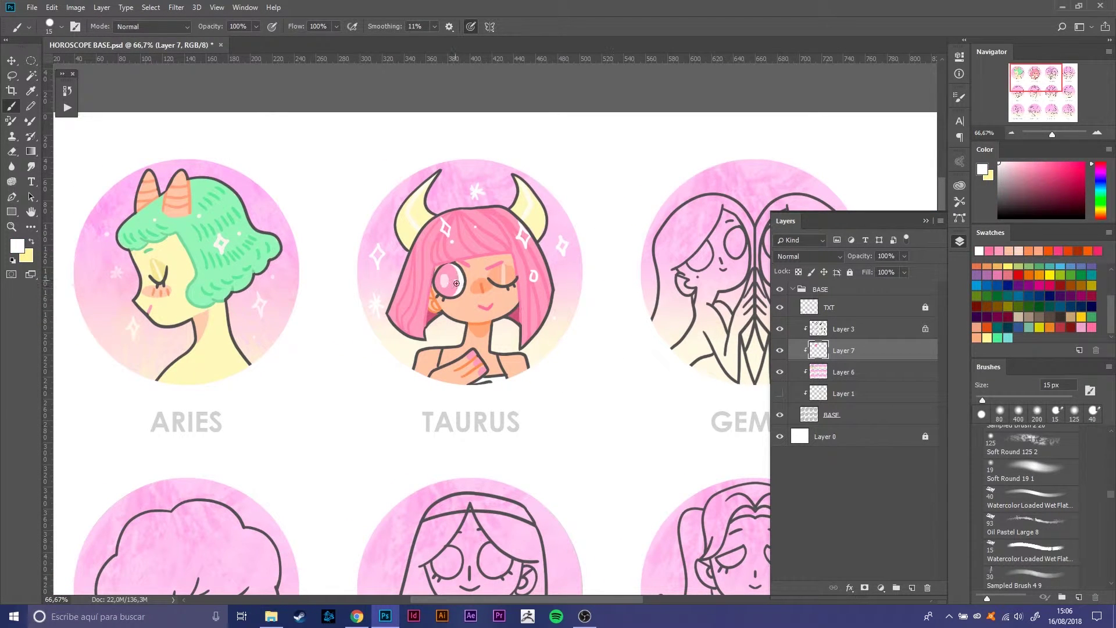
{"action": "key", "text": "ctrl+z"}
{"action": "key", "text": "bracketleft"}
{"action": "key", "text": "bracketleft"}
{"action": "key", "text": "ctrl+z"}
{"action": "left_click", "coordinate": [445, 278], "text": "alt"}
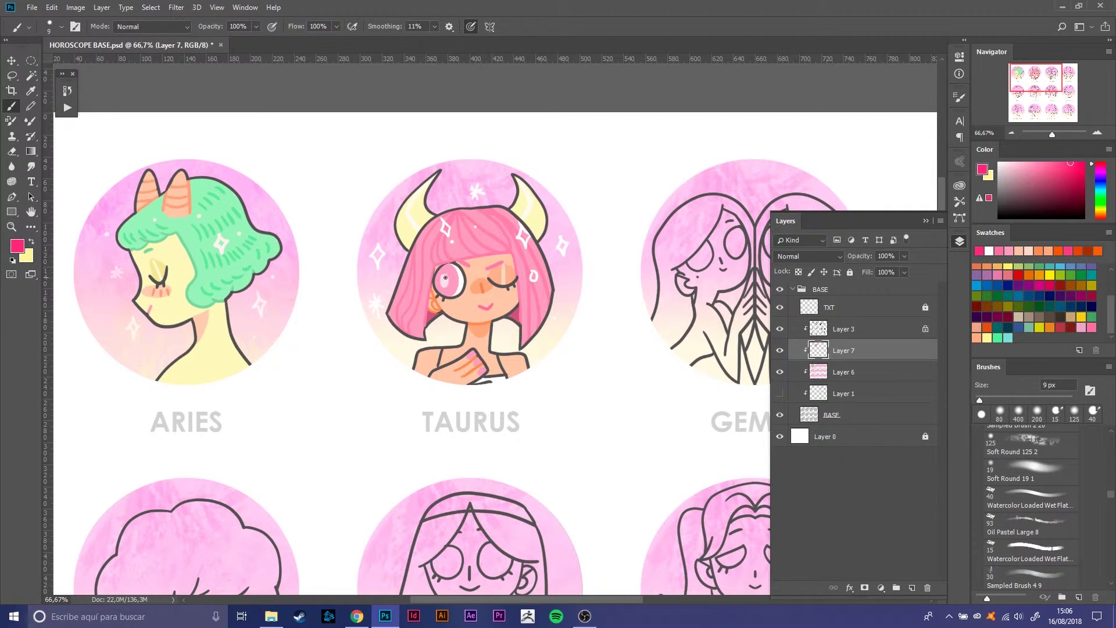
{"action": "key", "text": "bracketright"}
Step: Set the brush to 20 px, save the document, and scroll right to Gemini
{"action": "scroll", "coordinate": [593, 330], "scroll_direction": "down", "scroll_amount": 1}
{"action": "scroll", "coordinate": [581, 343], "scroll_direction": "up", "scroll_amount": 1}
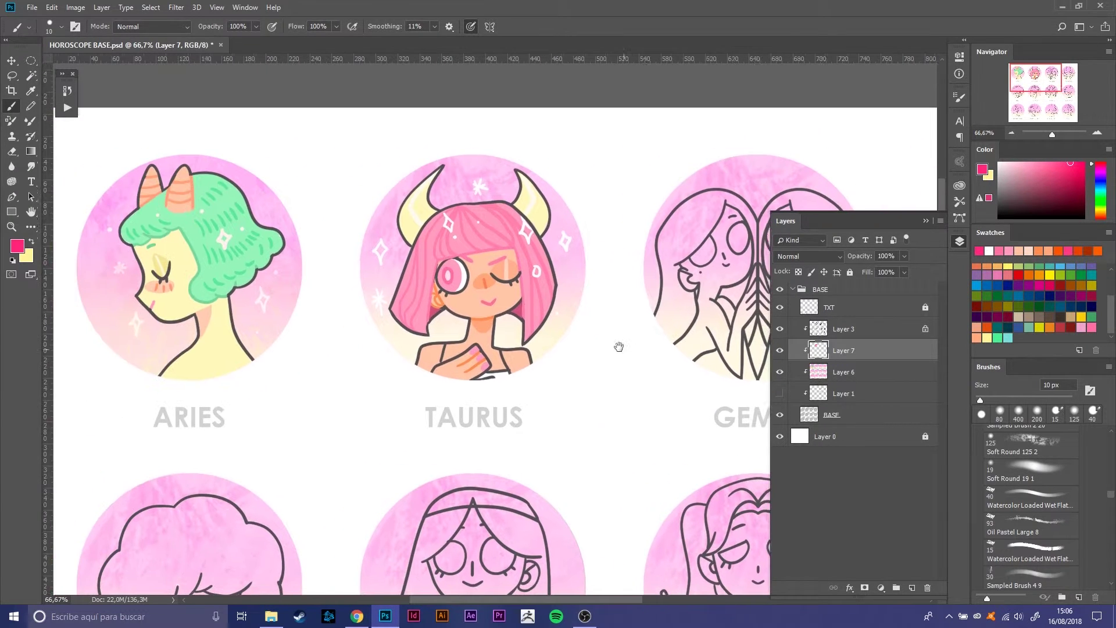
{"action": "key", "text": "bracketright"}
{"action": "key", "text": "bracketright"}
{"action": "key", "text": "bracketleft"}
{"action": "key", "text": "alt+bracketright"}
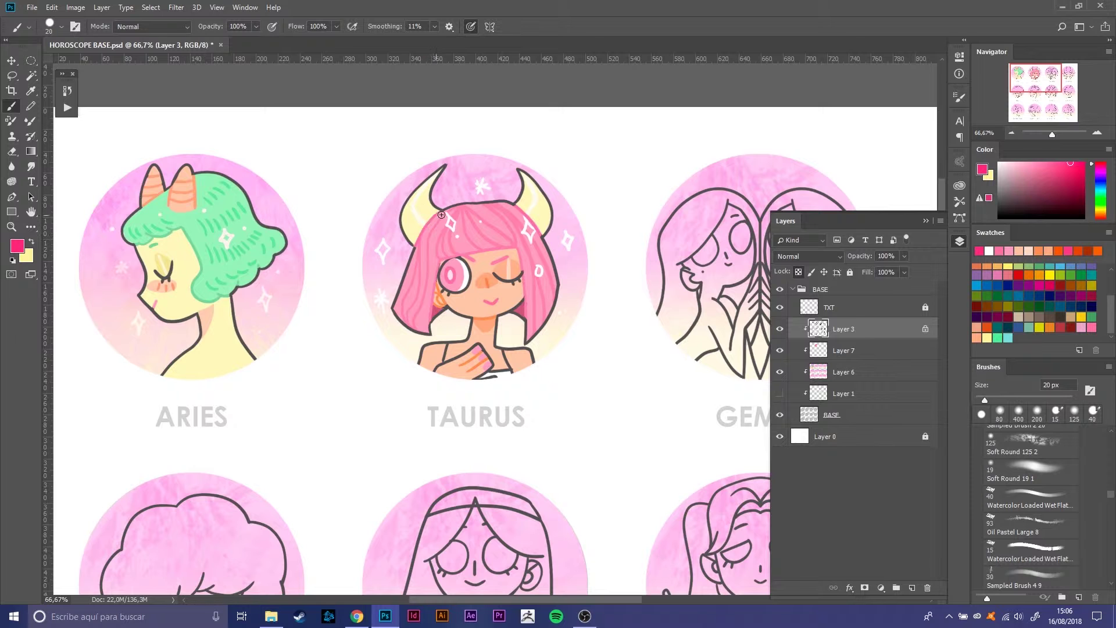
{"action": "key", "text": "ctrl+s"}
{"action": "scroll", "coordinate": [550, 358], "scroll_direction": "right", "scroll_amount": 10}
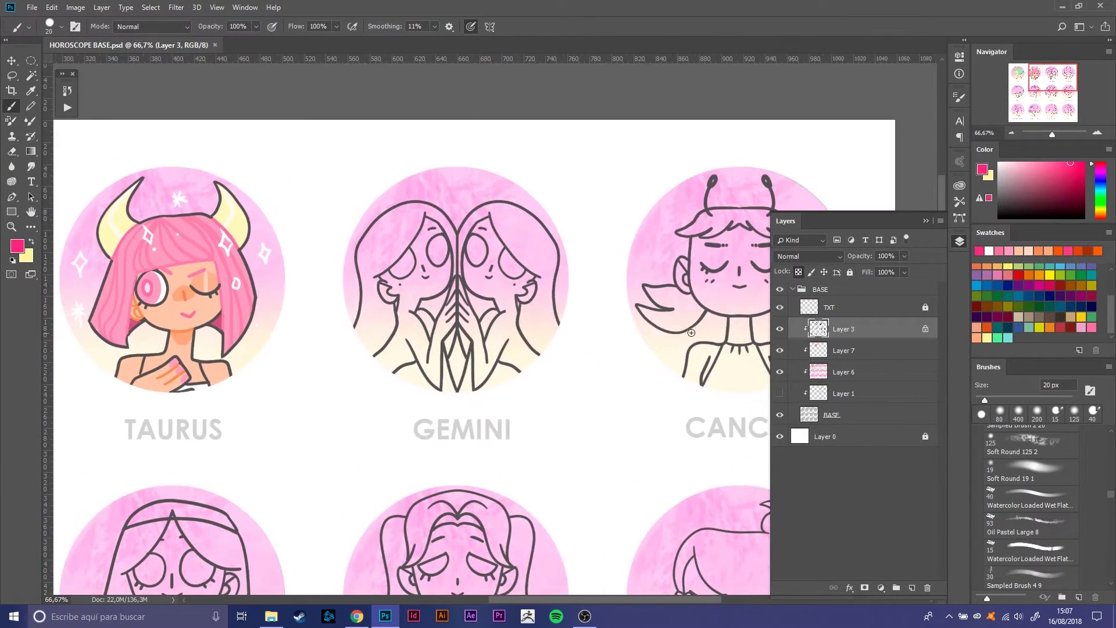
Step: Paint a one-sided cyan stroke on Gemini's face with a 30 px brush, then undo it
{"action": "left_click", "coordinate": [1009, 336]}
{"action": "key", "text": "alt+bracketleft"}
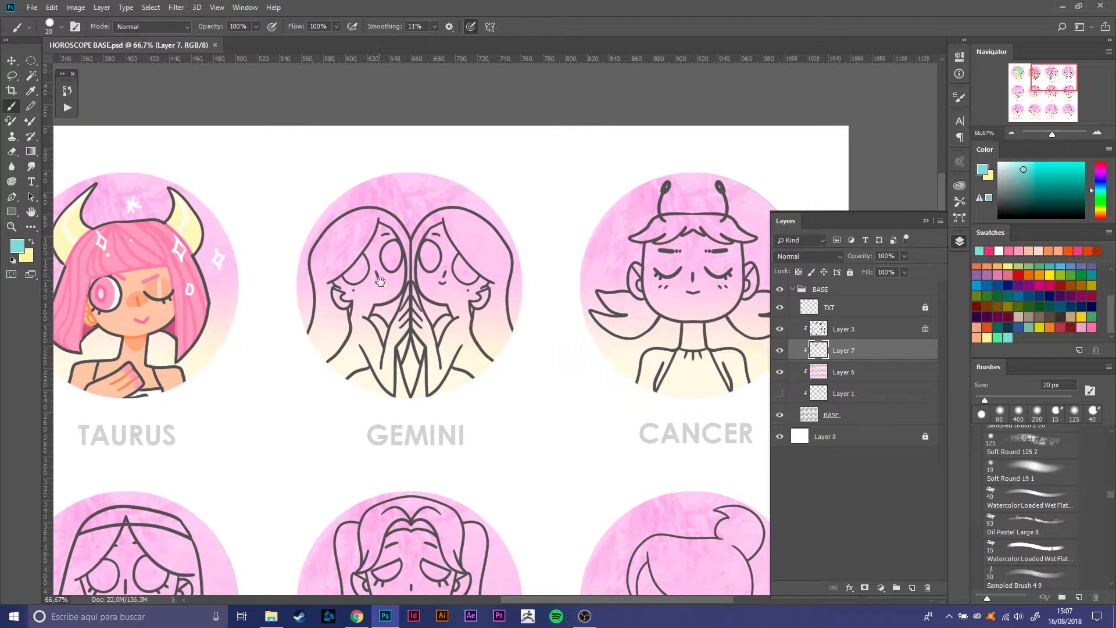
{"action": "scroll", "coordinate": [381, 282], "scroll_direction": "left", "scroll_amount": 2}
{"action": "key", "text": "bracketright"}
{"action": "mouse_move", "coordinate": [418, 294]}
{"action": "left_mouse_down"}
{"action": "mouse_move", "coordinate": [413, 319]}
{"action": "mouse_move", "coordinate": [448, 270]}
{"action": "mouse_move", "coordinate": [407, 343]}
{"action": "mouse_move", "coordinate": [427, 298]}
{"action": "left_mouse_up"}
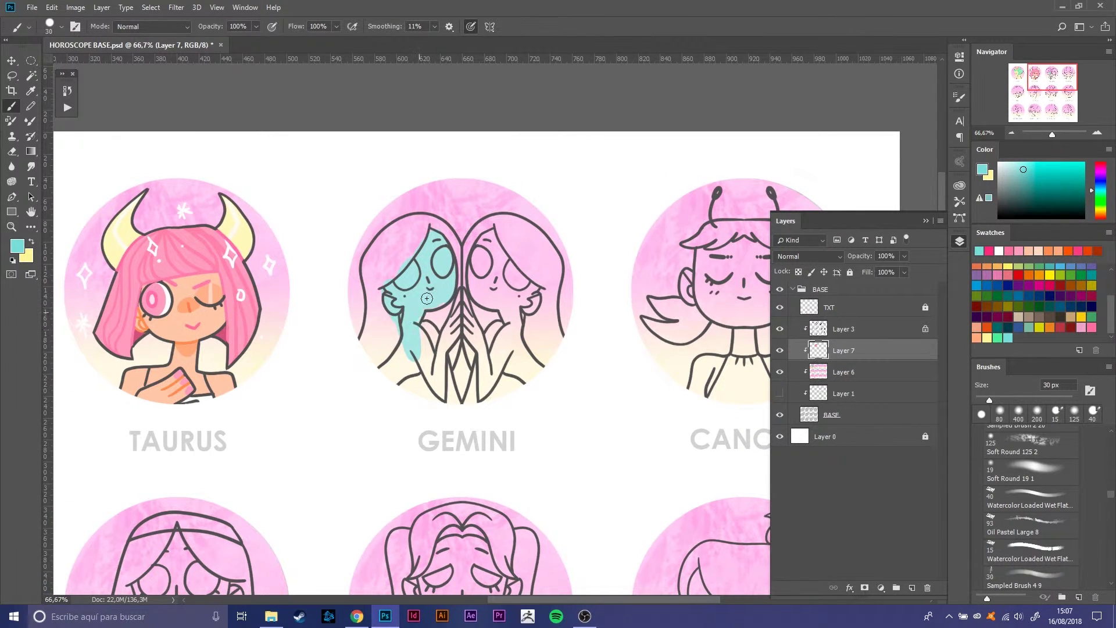
{"action": "key", "text": "ctrl+alt+z"}
{"action": "key", "text": "ctrl+alt+z"}
Step: Place a new vertical symmetry axis on the Gemini centre line
{"action": "left_click", "coordinate": [490, 27]}
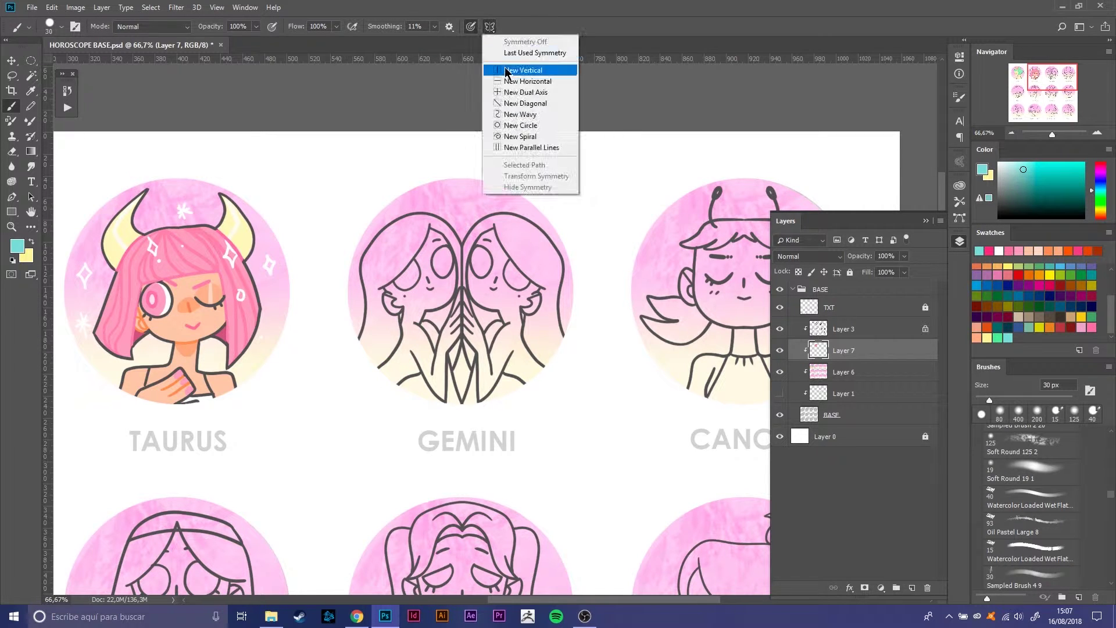
{"action": "left_click", "coordinate": [523, 70]}
{"action": "mouse_move", "coordinate": [405, 261]}
{"action": "left_mouse_down"}
{"action": "mouse_move", "coordinate": [462, 262]}
{"action": "mouse_move", "coordinate": [416, 320]}
{"action": "mouse_move", "coordinate": [441, 258]}
{"action": "mouse_move", "coordinate": [407, 297]}
{"action": "mouse_move", "coordinate": [401, 366]}
{"action": "mouse_move", "coordinate": [416, 356]}
{"action": "mouse_move", "coordinate": [436, 390]}
{"action": "mouse_move", "coordinate": [445, 328]}
{"action": "mouse_move", "coordinate": [427, 334]}
{"action": "mouse_move", "coordinate": [459, 326]}
{"action": "left_mouse_up"}
{"action": "key", "text": "Return"}
Step: Paint pale pink on both Gemini heads with mirrored strokes
{"action": "left_click", "coordinate": [1081, 327]}
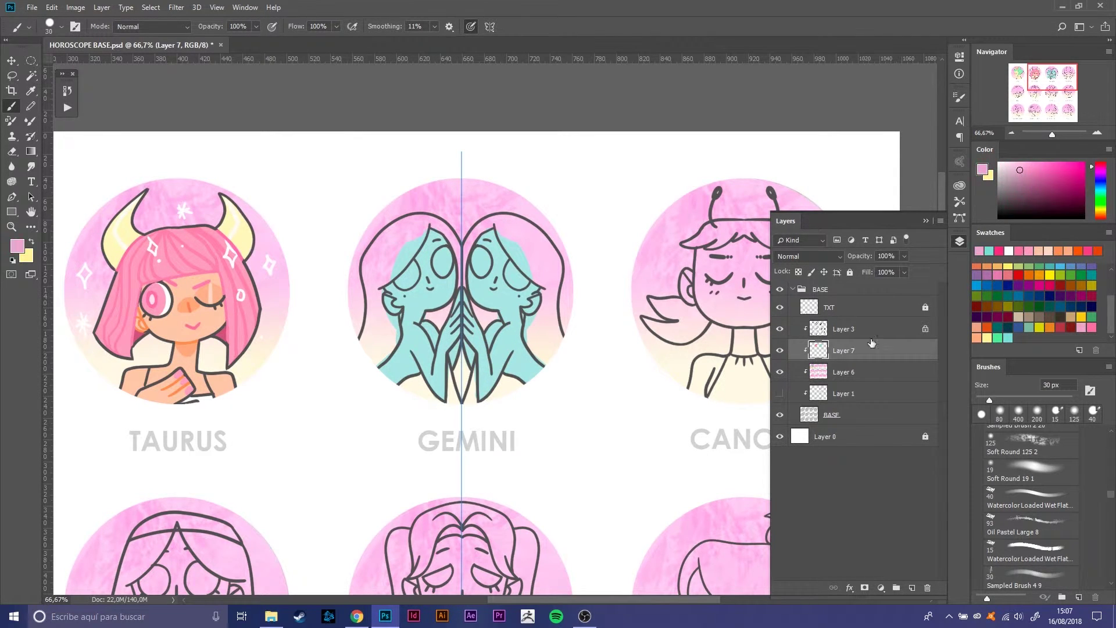
{"action": "left_click", "coordinate": [1012, 163]}
{"action": "left_click_drag", "start_coordinate": [415, 232], "coordinate": [386, 279]}
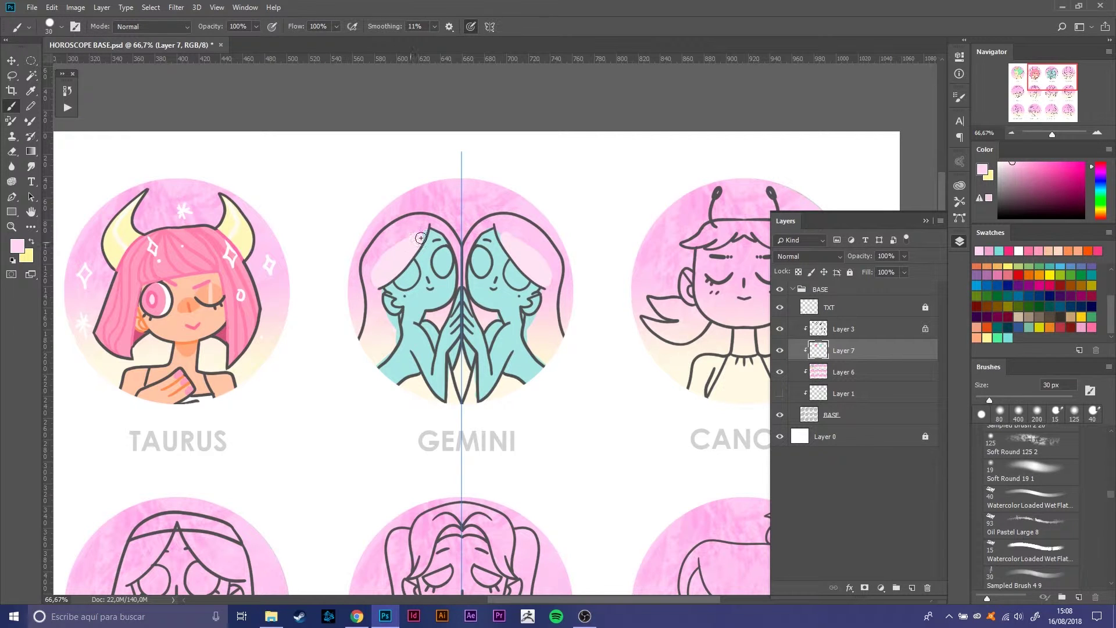
{"action": "left_click", "coordinate": [1029, 163]}
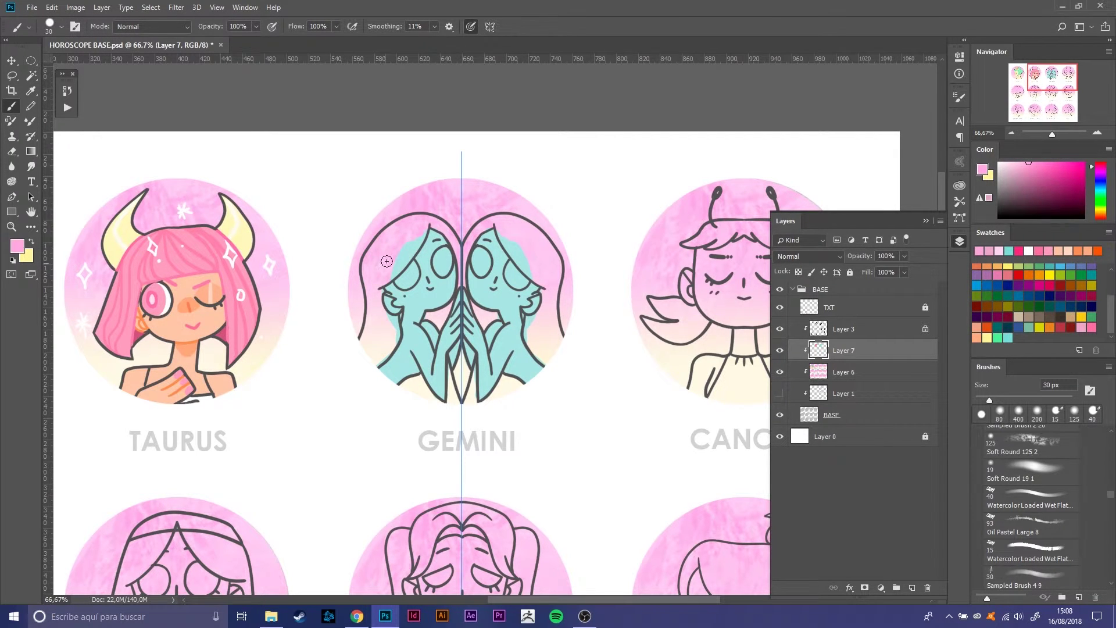
{"action": "left_click", "coordinate": [988, 336]}
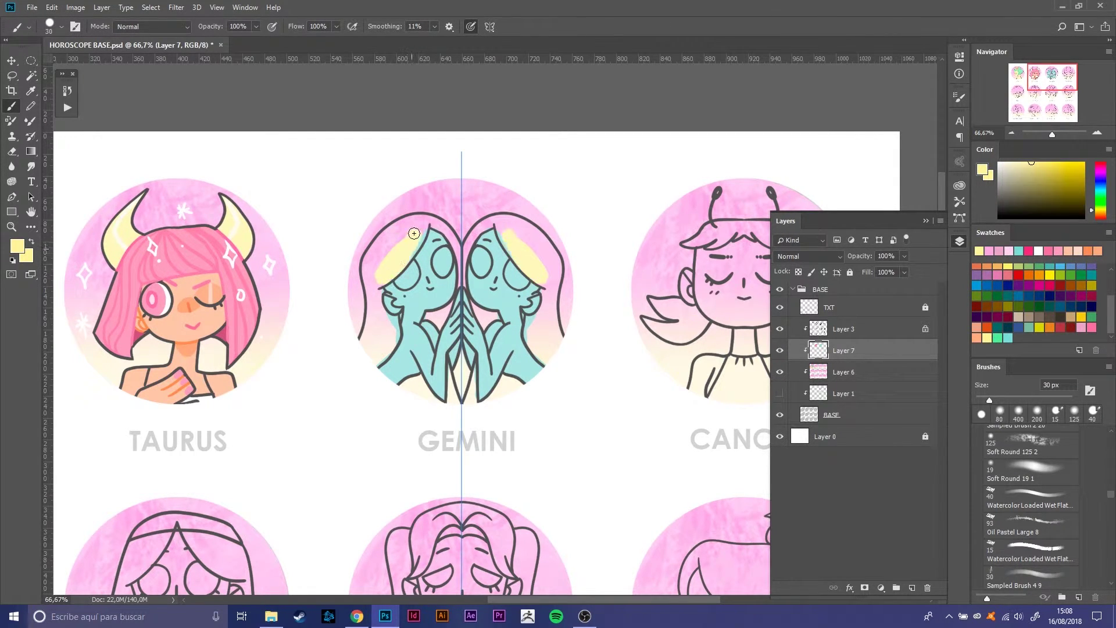
Step: Fill both twins' hair pale yellow with a 20 px mirrored brush
{"action": "mouse_move", "coordinate": [384, 276]}
{"action": "left_mouse_down"}
{"action": "mouse_move", "coordinate": [427, 223]}
{"action": "mouse_move", "coordinate": [383, 292]}
{"action": "left_mouse_up"}
{"action": "key", "text": "bracketleft"}
{"action": "left_click_drag", "start_coordinate": [380, 364], "coordinate": [395, 319]}
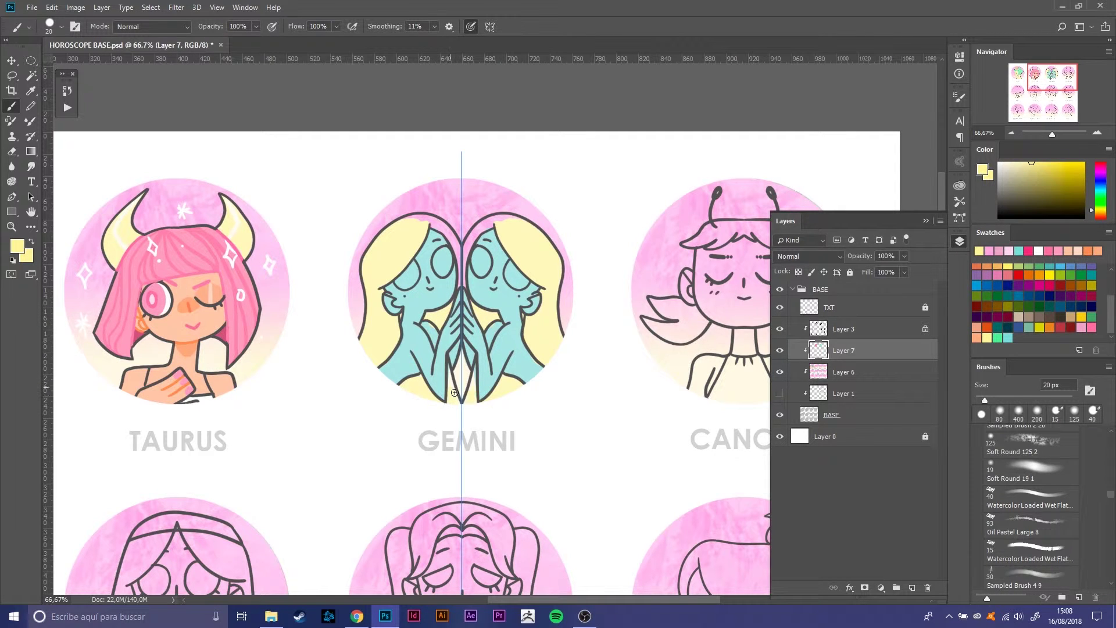
{"action": "left_click_drag", "start_coordinate": [400, 166], "coordinate": [458, 256]}
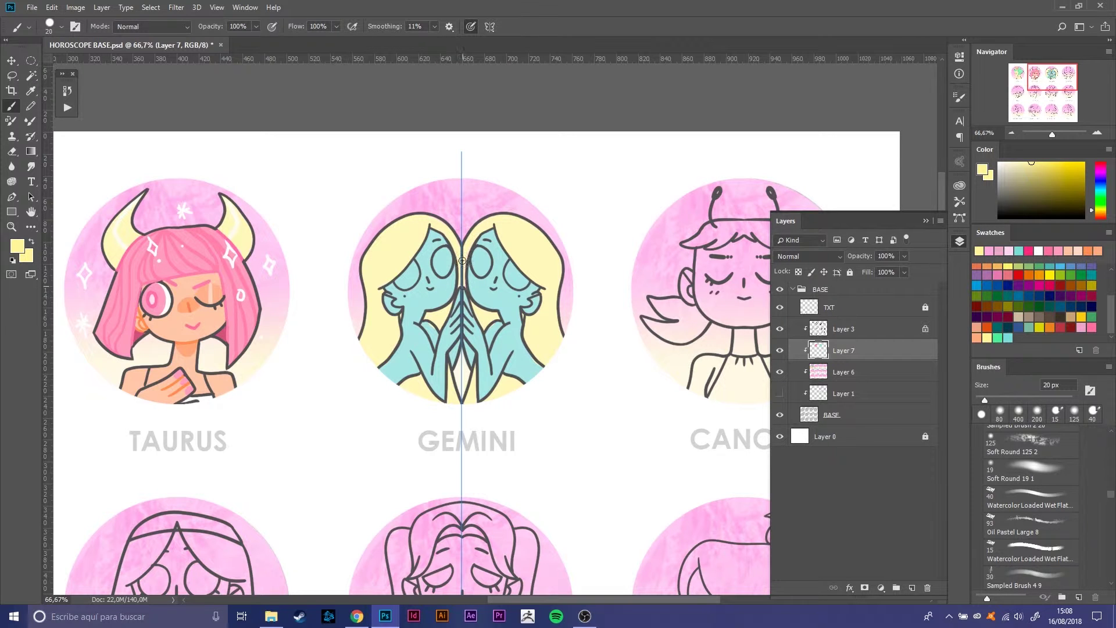
Step: Paint white into both twins' eyes
{"action": "left_click", "coordinate": [430, 327], "text": "alt"}
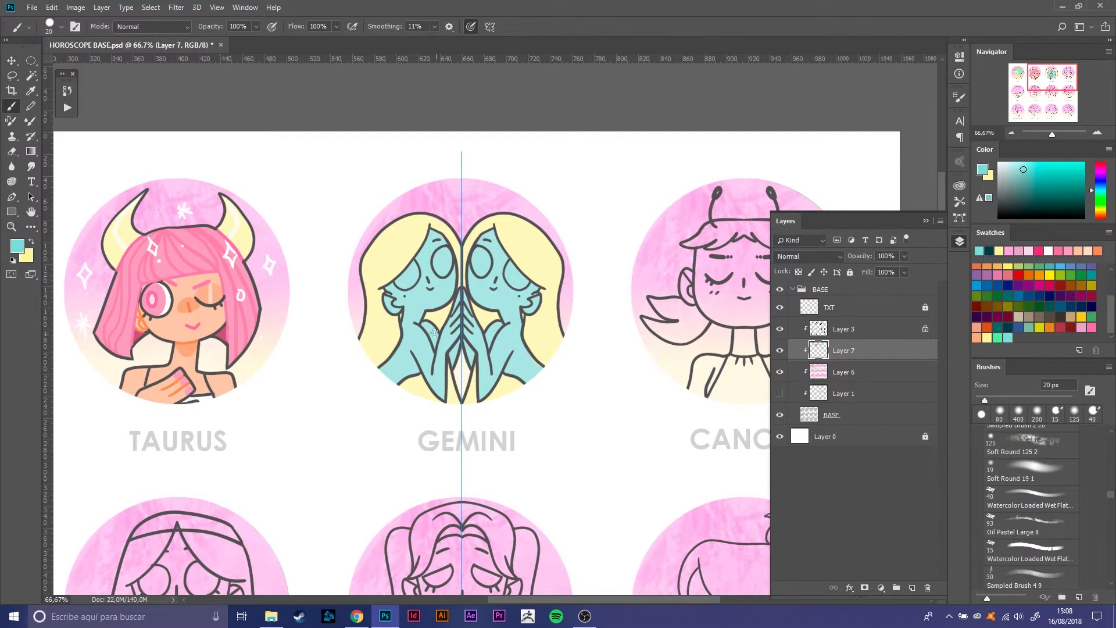
{"action": "left_click", "coordinate": [636, 145], "text": "alt"}
{"action": "mouse_move", "coordinate": [415, 271]}
{"action": "left_mouse_down"}
{"action": "mouse_move", "coordinate": [397, 282]}
{"action": "mouse_move", "coordinate": [445, 264]}
{"action": "left_mouse_up"}
Step: Try green shades, then paint white highlights on both shoulders and the neck
{"action": "left_click", "coordinate": [1005, 336]}
{"action": "left_click", "coordinate": [1003, 164]}
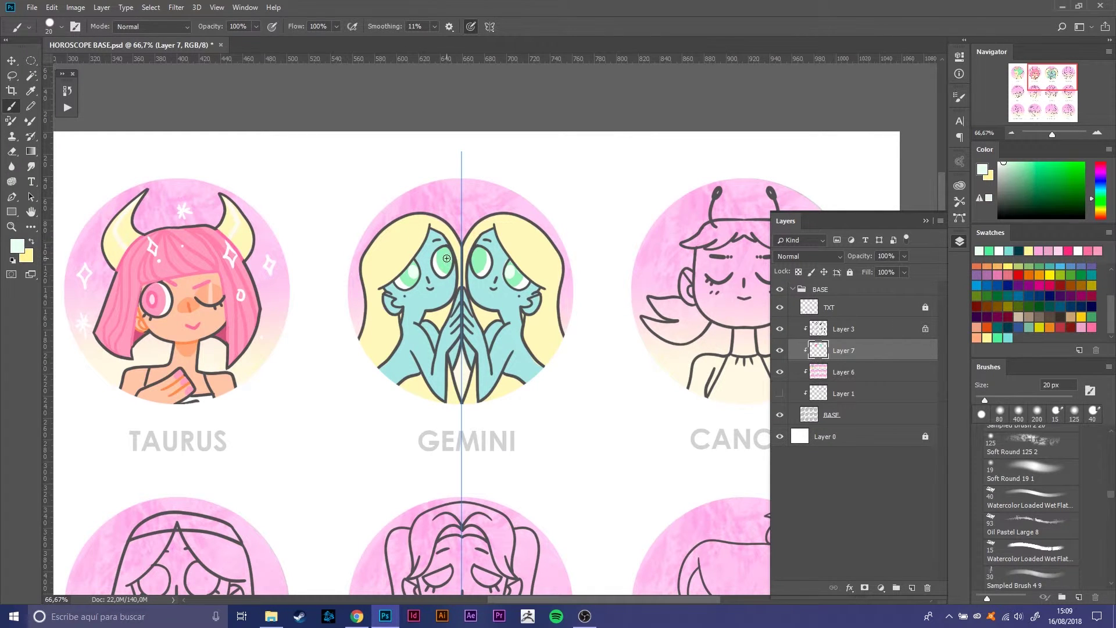
{"action": "left_click", "coordinate": [1046, 169]}
{"action": "key", "text": "bracketleft"}
{"action": "key", "text": "bracketleft"}
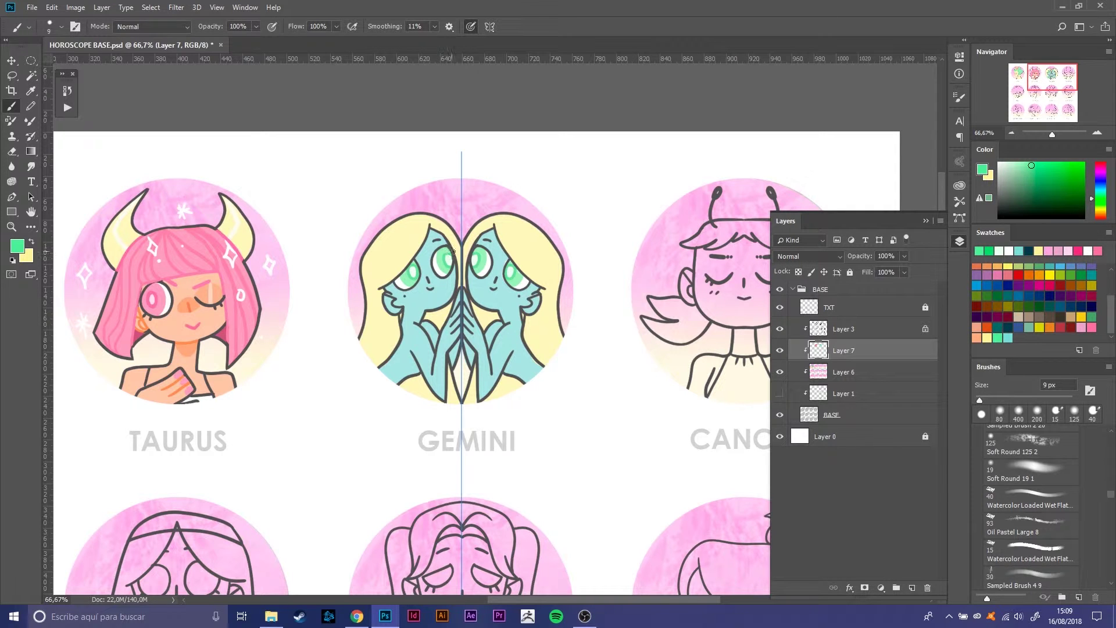
{"action": "left_click", "coordinate": [468, 174], "text": "alt"}
{"action": "mouse_move", "coordinate": [418, 360]}
{"action": "left_mouse_down"}
{"action": "mouse_move", "coordinate": [383, 370]}
{"action": "mouse_move", "coordinate": [410, 364]}
{"action": "left_mouse_up"}
{"action": "key", "text": "bracketright"}
{"action": "key", "text": "bracketright"}
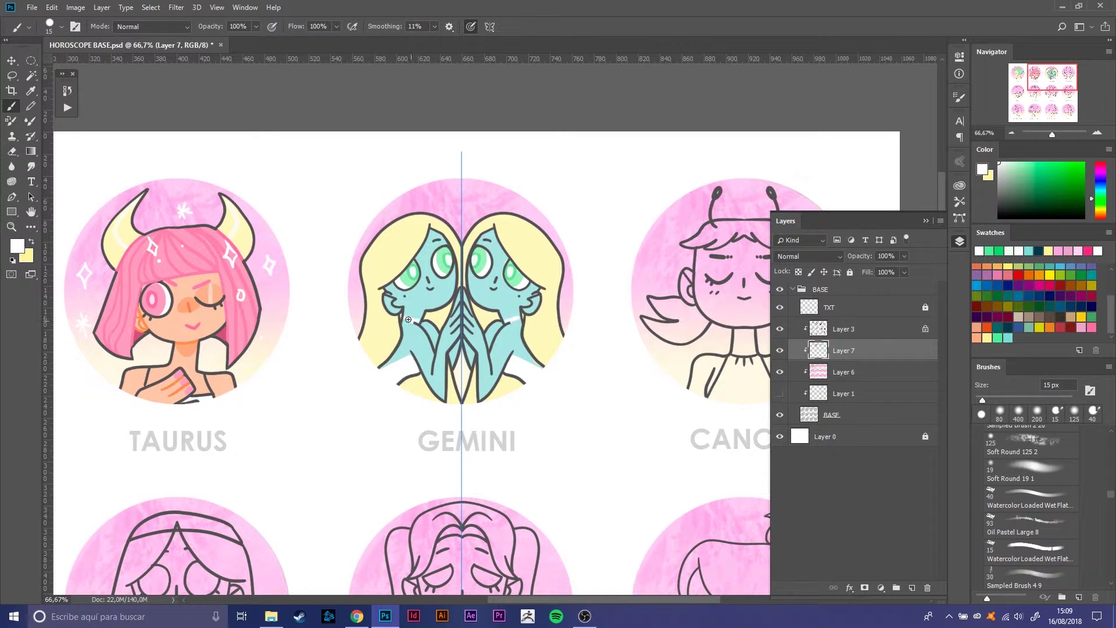
{"action": "left_click_drag", "start_coordinate": [406, 314], "coordinate": [414, 318]}
Step: On Layer 3, add orange hair-edge strokes and teal lines along the arms and hands
{"action": "left_click", "coordinate": [860, 329]}
{"action": "left_click", "coordinate": [1041, 328]}
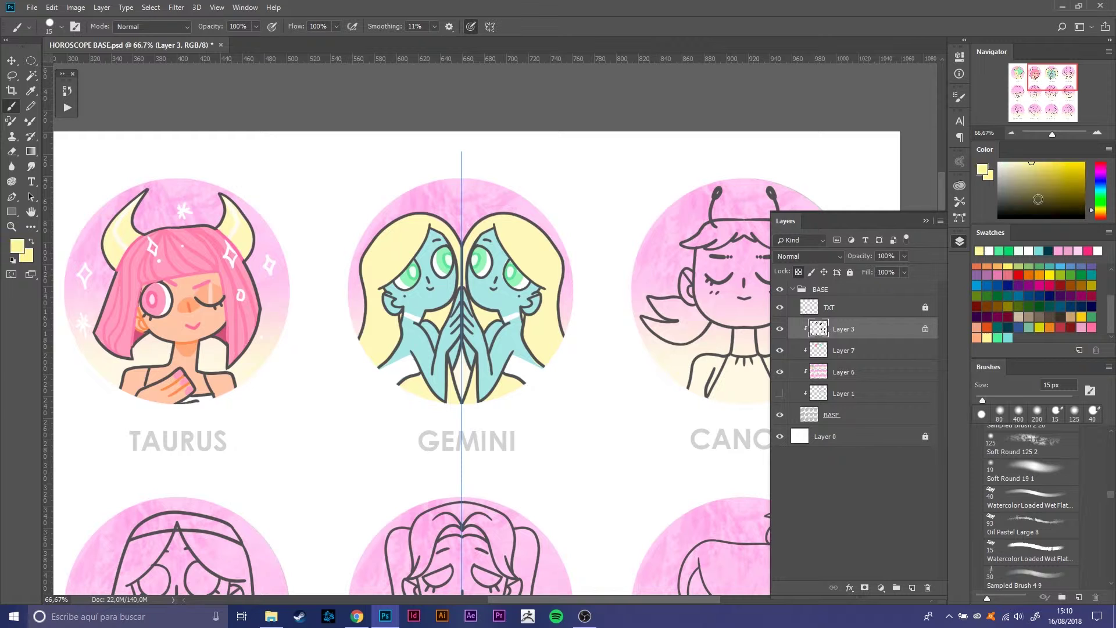
{"action": "mouse_move", "coordinate": [431, 223]}
{"action": "left_mouse_down"}
{"action": "mouse_move", "coordinate": [440, 233]}
{"action": "mouse_move", "coordinate": [417, 256]}
{"action": "left_mouse_up"}
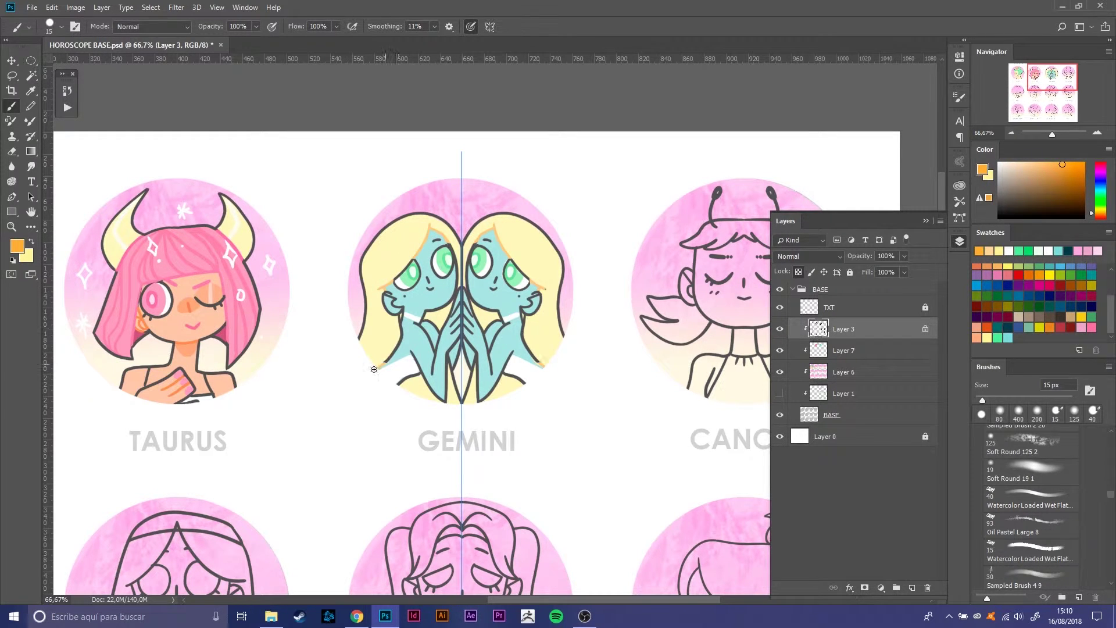
{"action": "left_click_drag", "start_coordinate": [374, 369], "coordinate": [399, 319]}
{"action": "left_click", "coordinate": [1008, 338]}
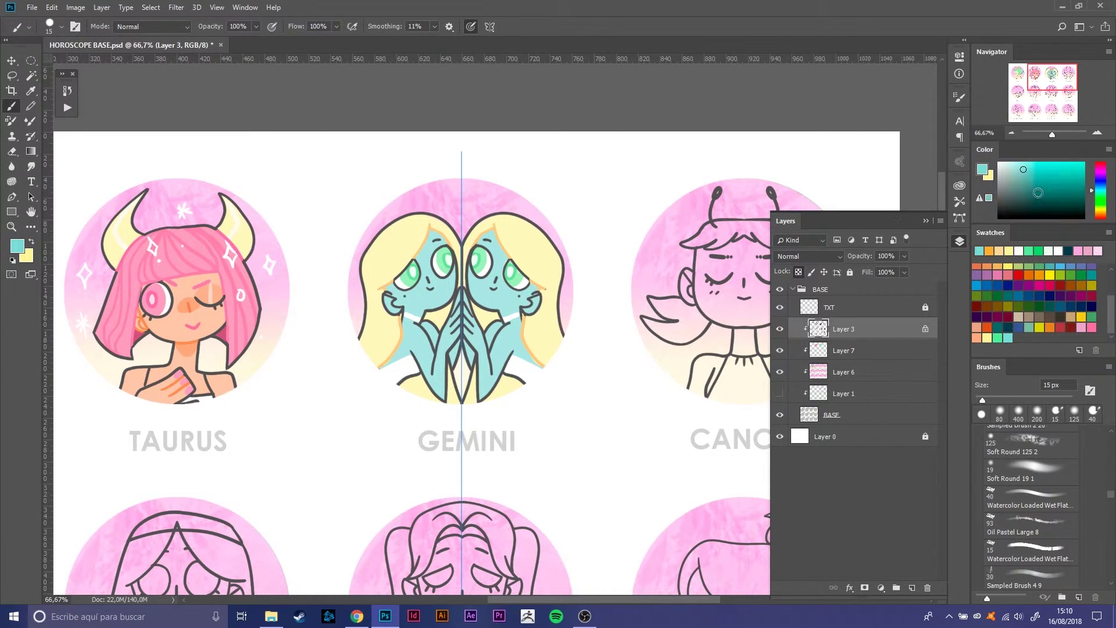
{"action": "mouse_move", "coordinate": [461, 334]}
{"action": "left_mouse_down"}
{"action": "mouse_move", "coordinate": [460, 300]}
{"action": "mouse_move", "coordinate": [393, 294]}
{"action": "left_mouse_up"}
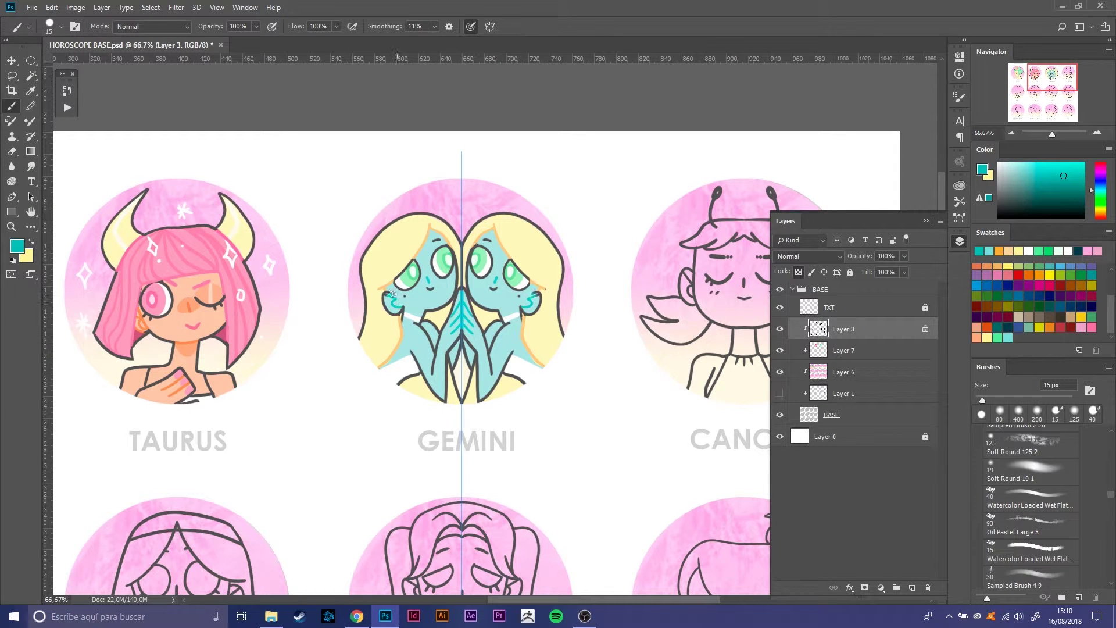
{"action": "mouse_move", "coordinate": [429, 336]}
{"action": "left_mouse_down"}
{"action": "mouse_move", "coordinate": [436, 372]}
{"action": "mouse_move", "coordinate": [442, 343]}
{"action": "left_mouse_up"}
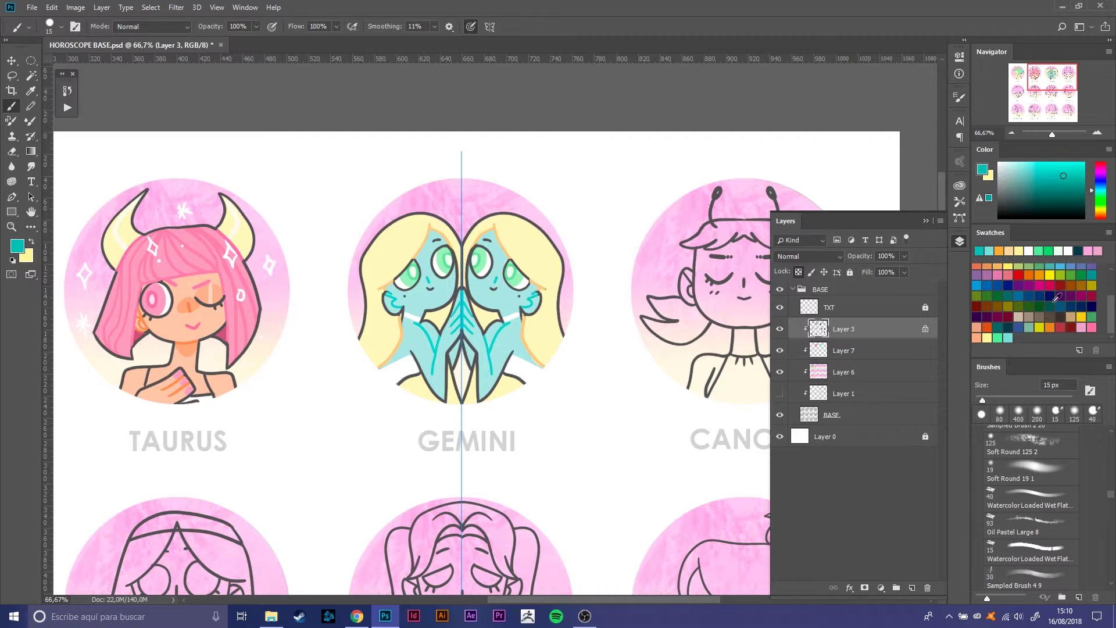
Step: On Layer 7, paint orange strands through both twins' hair
{"action": "left_click", "coordinate": [1091, 328]}
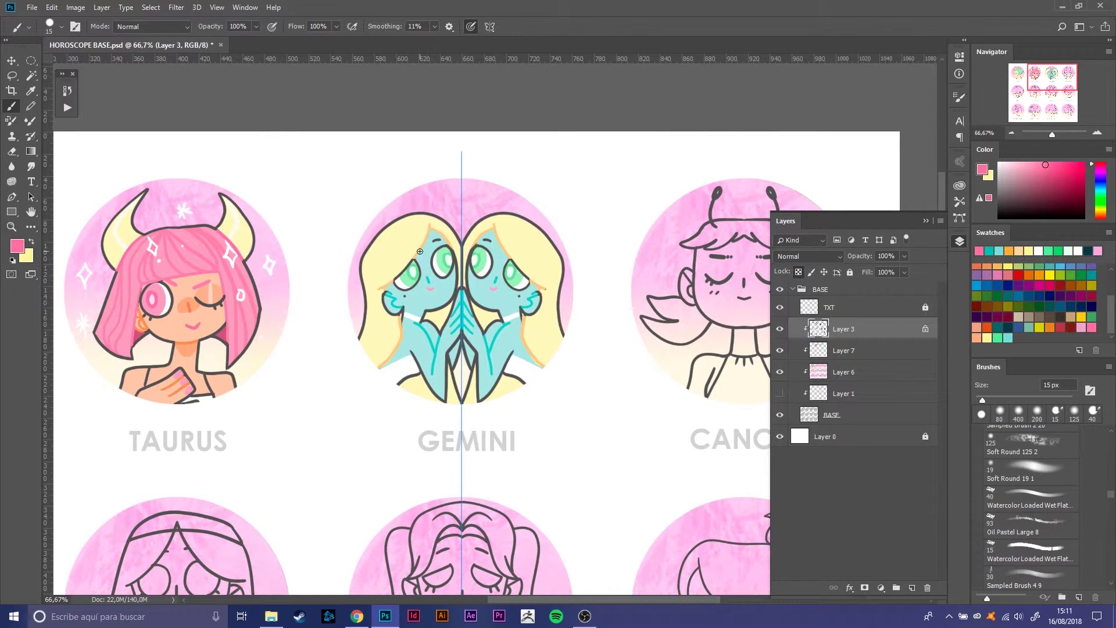
{"action": "left_click", "coordinate": [1008, 251]}
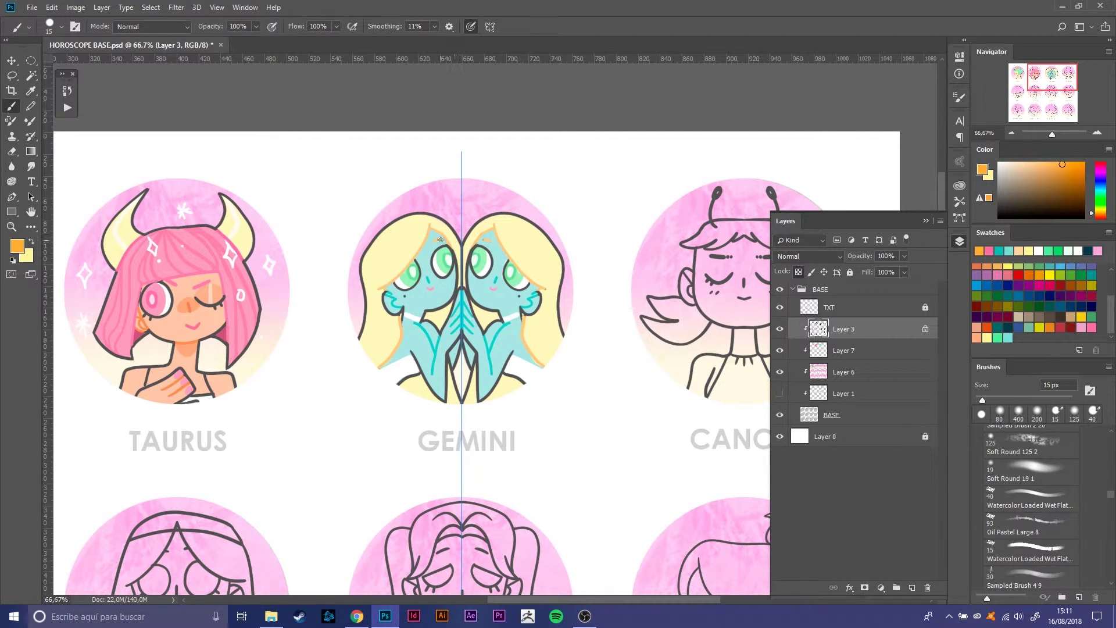
{"action": "left_click", "coordinate": [846, 355]}
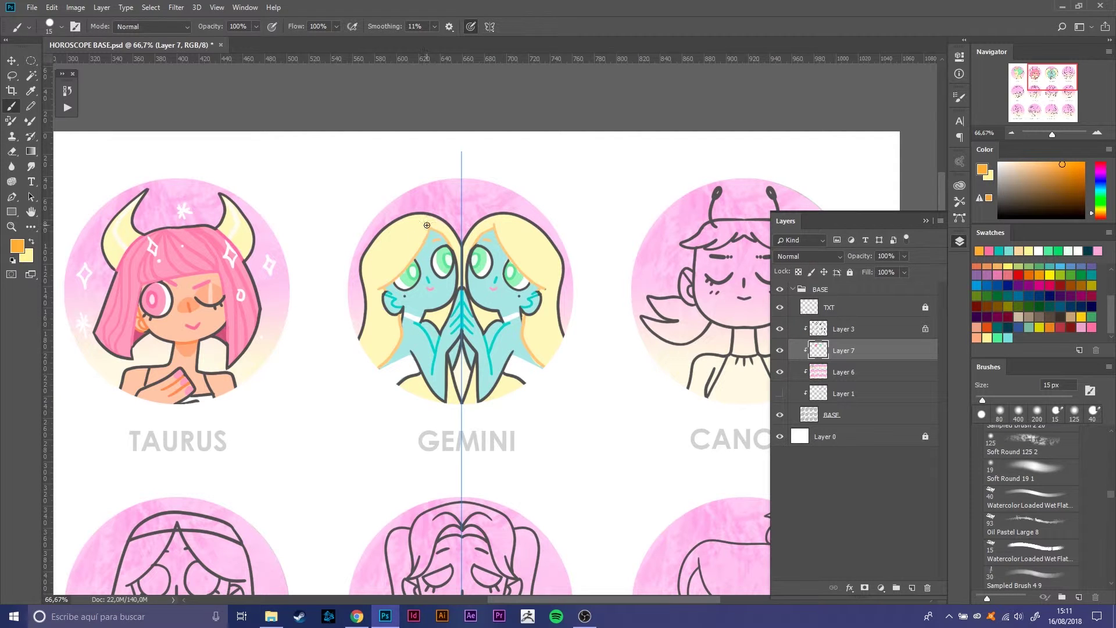
{"action": "mouse_move", "coordinate": [428, 224]}
{"action": "left_mouse_down"}
{"action": "mouse_move", "coordinate": [375, 293]}
{"action": "mouse_move", "coordinate": [367, 351]}
{"action": "mouse_move", "coordinate": [382, 354]}
{"action": "mouse_move", "coordinate": [434, 422]}
{"action": "left_mouse_up"}
{"action": "left_click_drag", "start_coordinate": [434, 223], "coordinate": [456, 248]}
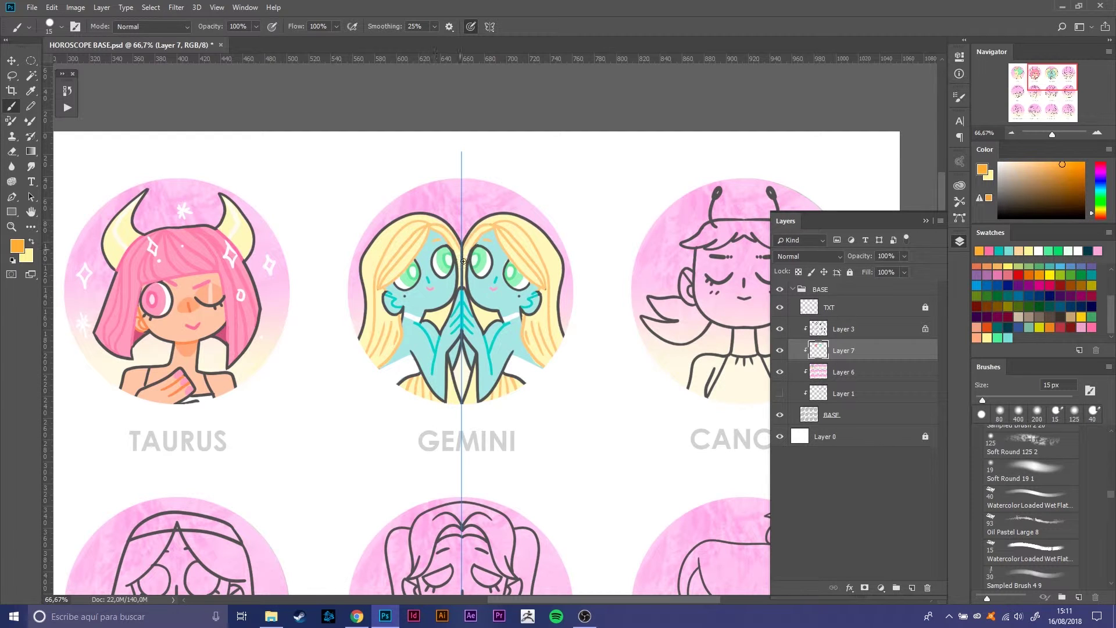
{"action": "left_click_drag", "start_coordinate": [378, 264], "coordinate": [365, 290]}
{"action": "left_click_drag", "start_coordinate": [385, 231], "coordinate": [365, 263]}
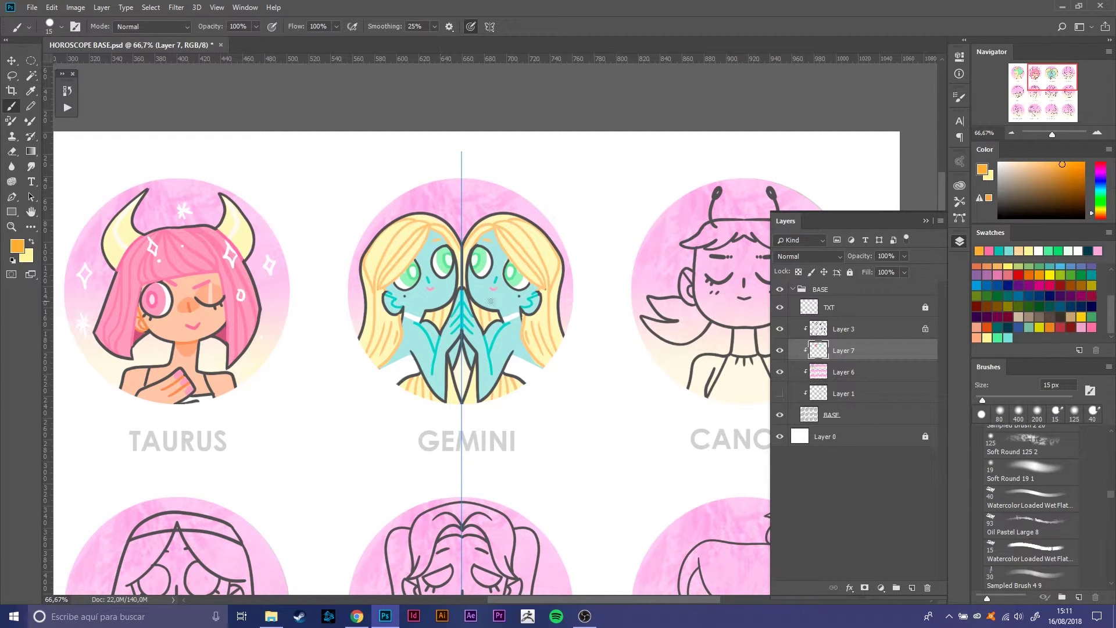
Step: Shade both shoulders darker cyan at 25 px and sample white for sparkles
{"action": "left_click", "coordinate": [843, 328]}
{"action": "left_click", "coordinate": [408, 331], "text": "alt"}
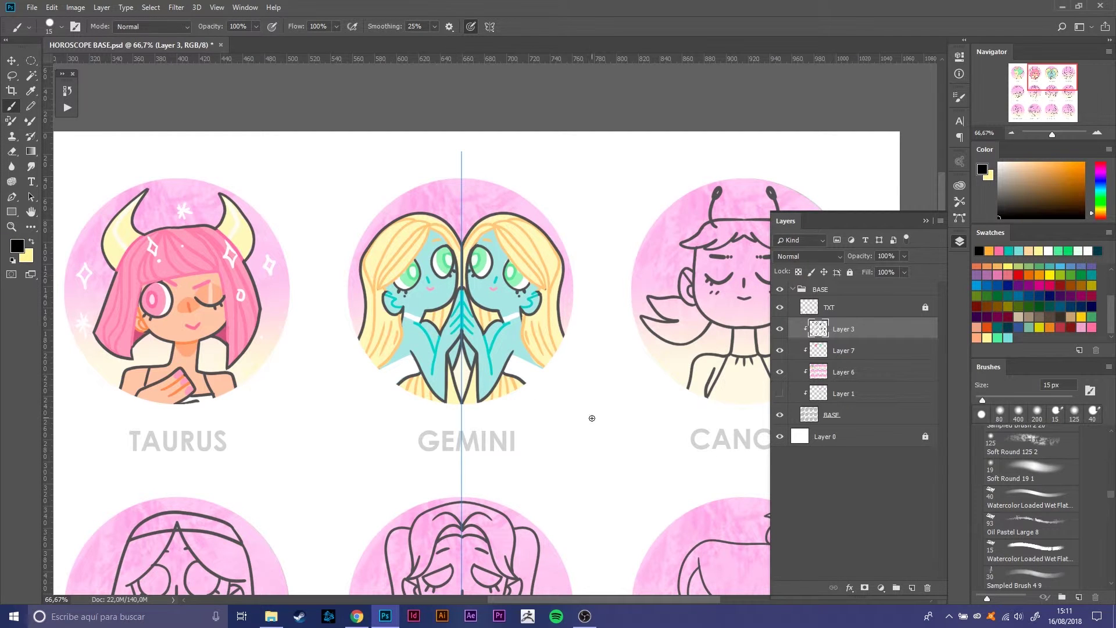
{"action": "left_click", "coordinate": [1008, 338]}
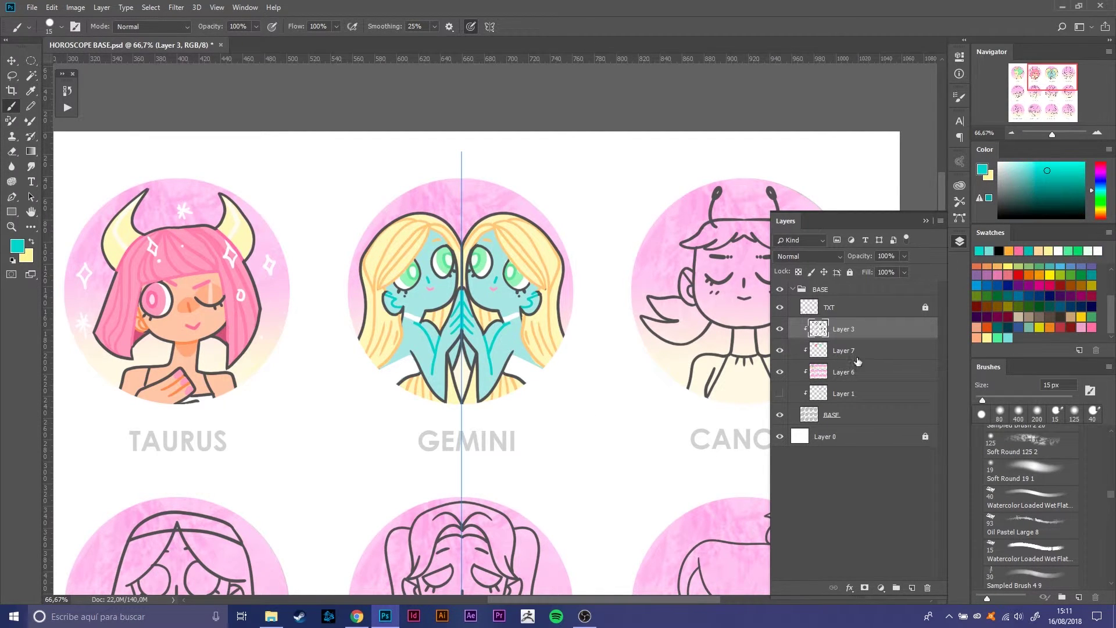
{"action": "left_click", "coordinate": [843, 350]}
{"action": "key", "text": "bracketright"}
{"action": "left_click_drag", "start_coordinate": [431, 335], "coordinate": [410, 331]}
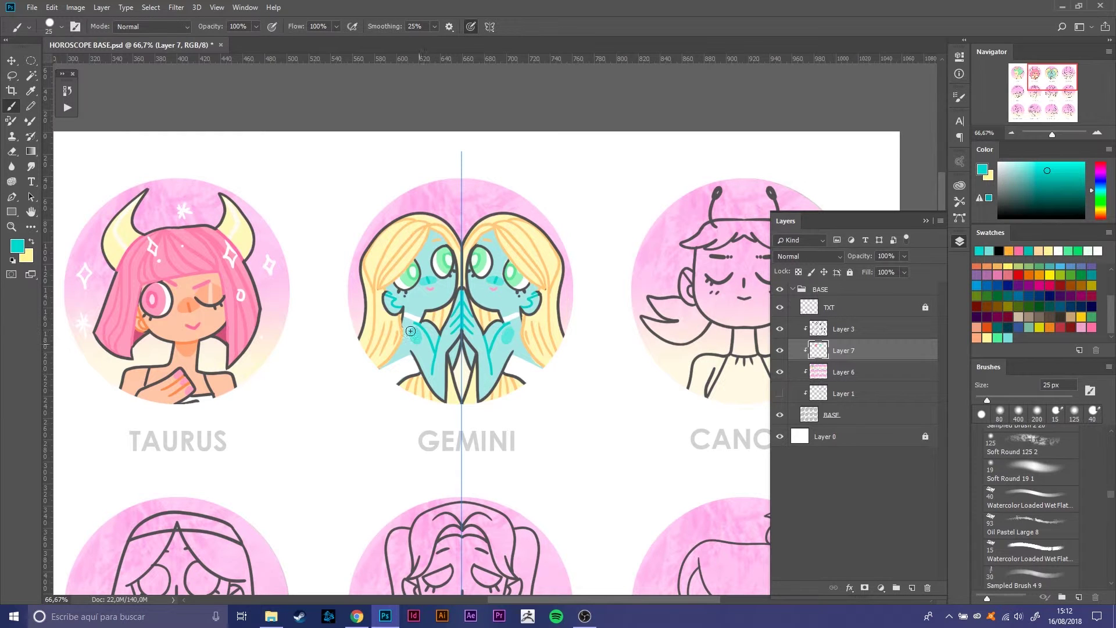
{"action": "left_click", "coordinate": [1092, 324]}
{"action": "key", "text": "bracketleft"}
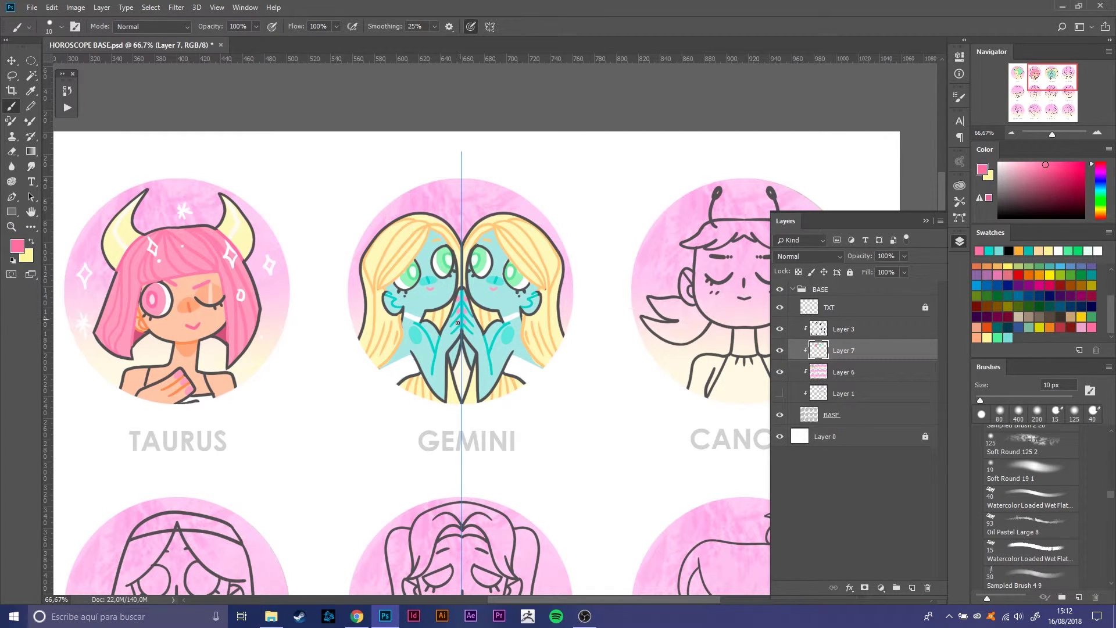
{"action": "left_click", "coordinate": [566, 180], "text": "alt"}
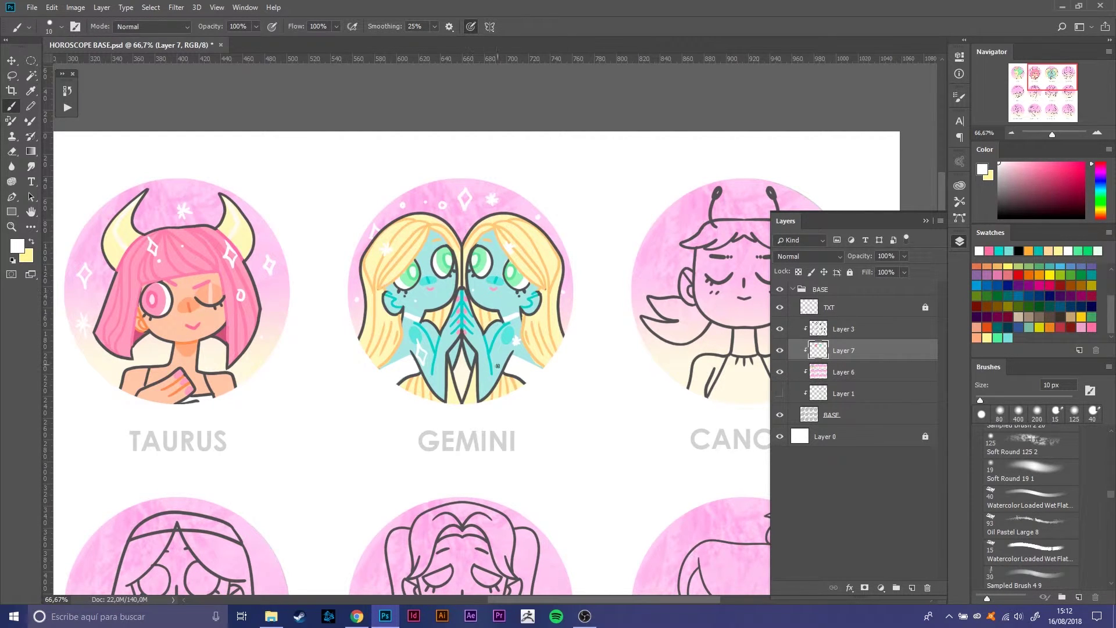
{"action": "scroll", "coordinate": [497, 366], "scroll_direction": "down", "scroll_amount": 1}
Step: Fit the sheet on screen and paint Cancer's face, shoulders and chest pink at 50 px
{"action": "double_click", "coordinate": [31, 212]}
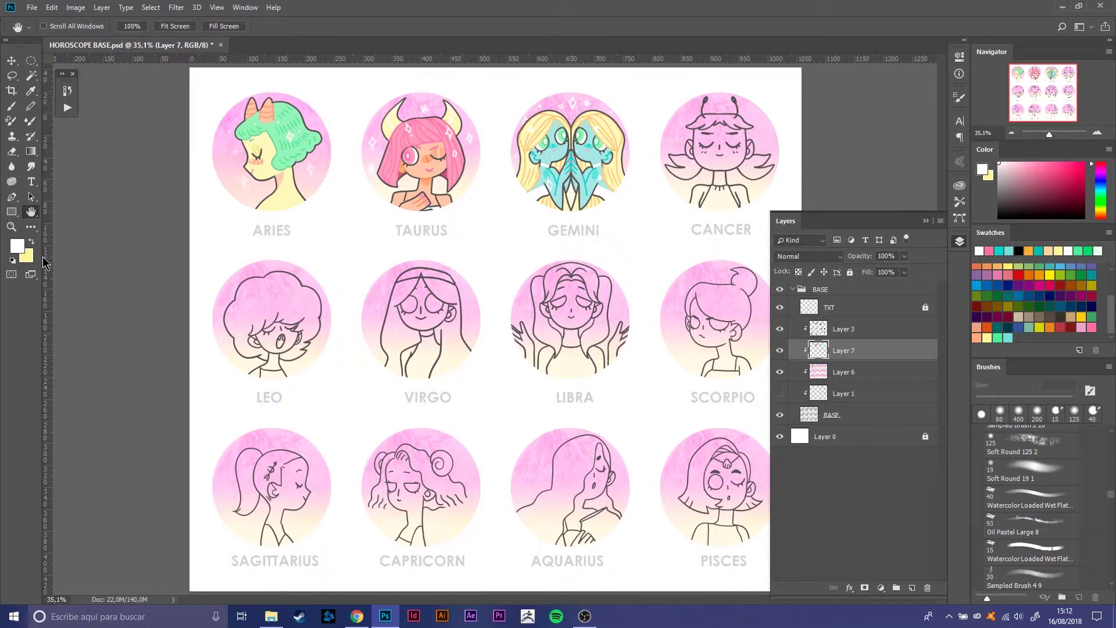
{"action": "scroll", "coordinate": [616, 273], "scroll_direction": "up", "scroll_amount": 2}
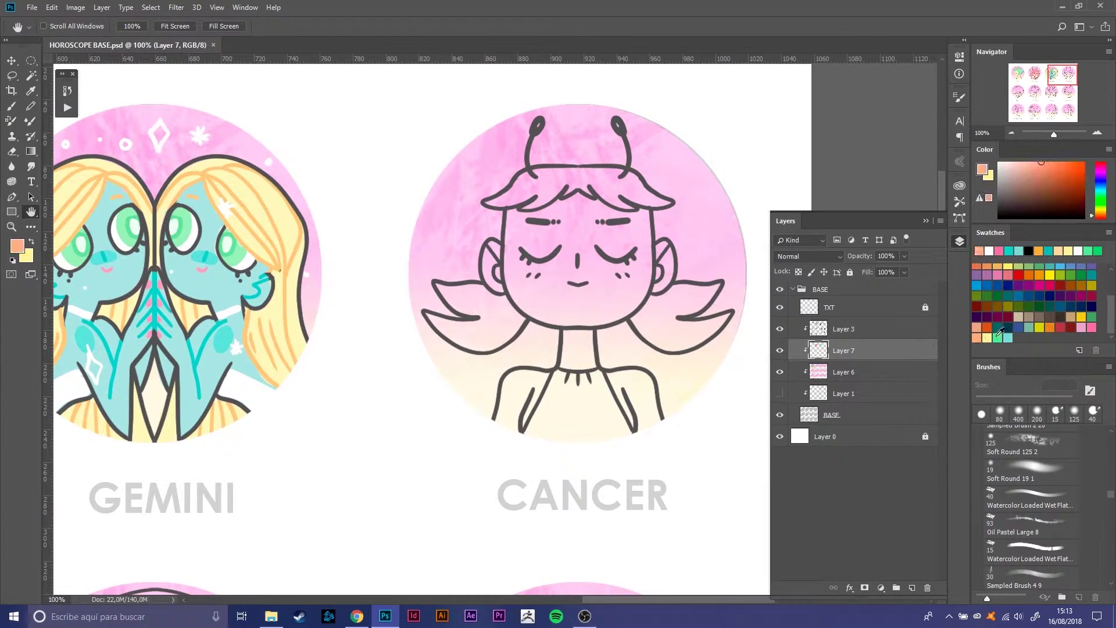
{"action": "left_click", "coordinate": [1000, 331]}
{"action": "key", "text": "b"}
{"action": "left_click", "coordinate": [1081, 327]}
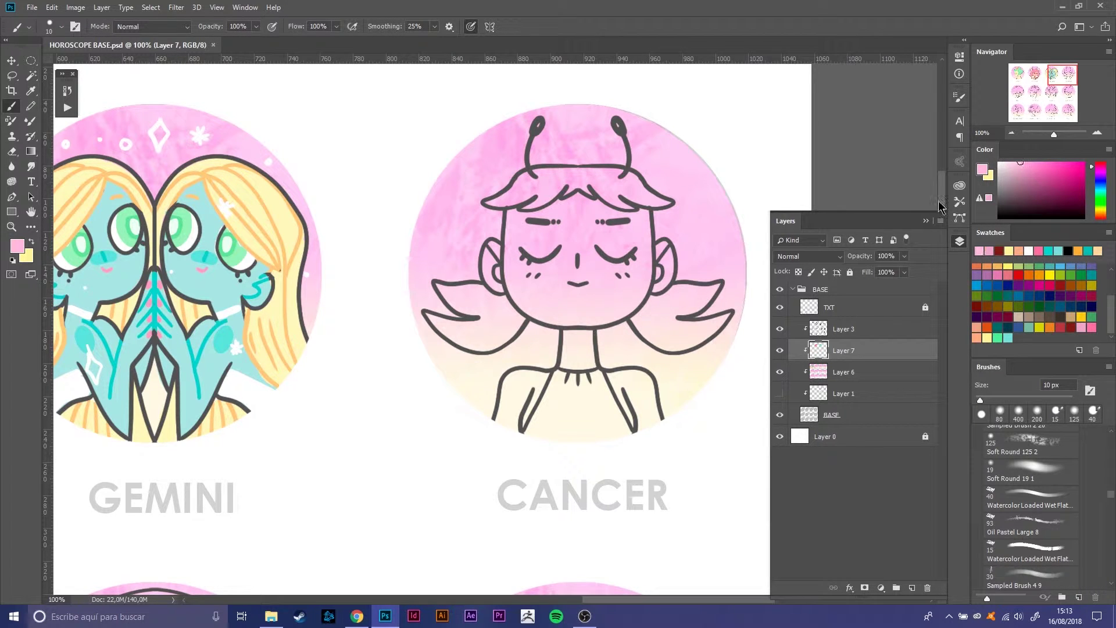
{"action": "key", "text": "bracketright"}
{"action": "key", "text": "bracketright"}
{"action": "key", "text": "bracketright"}
{"action": "mouse_move", "coordinate": [558, 256]}
{"action": "left_mouse_down"}
{"action": "mouse_move", "coordinate": [610, 279]}
{"action": "mouse_move", "coordinate": [634, 244]}
{"action": "mouse_move", "coordinate": [559, 232]}
{"action": "mouse_move", "coordinate": [523, 297]}
{"action": "mouse_move", "coordinate": [548, 389]}
{"action": "mouse_move", "coordinate": [511, 401]}
{"action": "mouse_move", "coordinate": [523, 384]}
{"action": "left_mouse_up"}
{"action": "key", "text": "bracketleft"}
{"action": "mouse_move", "coordinate": [598, 381]}
{"action": "left_mouse_down"}
{"action": "mouse_move", "coordinate": [633, 401]}
{"action": "mouse_move", "coordinate": [611, 385]}
{"action": "left_mouse_up"}
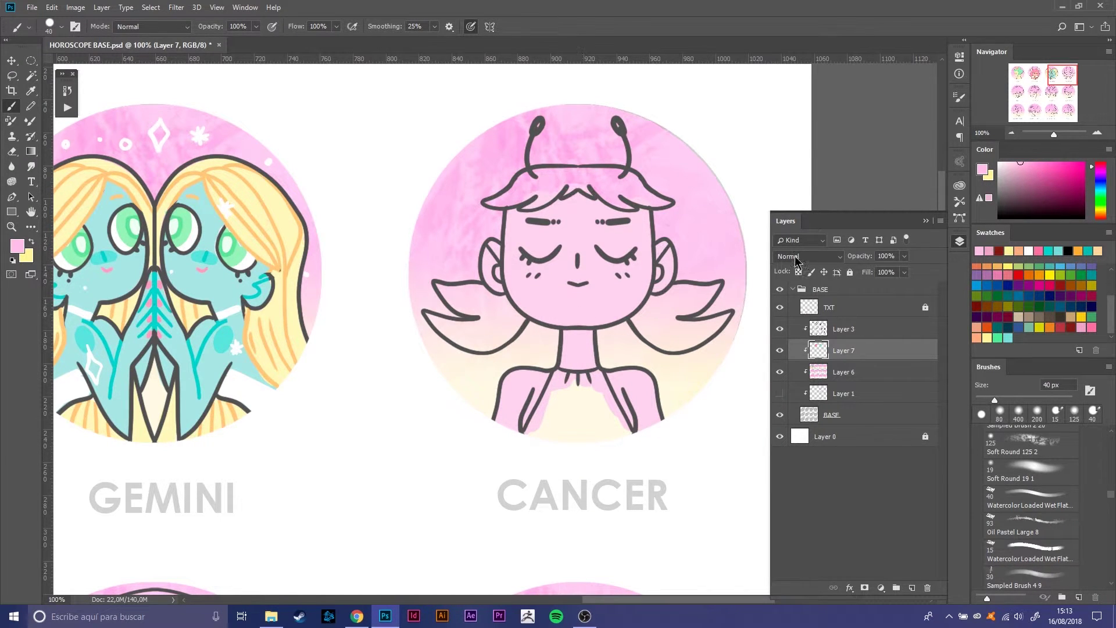
Step: Paint Cancer's bangs peach, then cover the hair and both side tufts in saturated orange
{"action": "left_click", "coordinate": [1008, 250]}
{"action": "key", "text": "bracketleft"}
{"action": "mouse_move", "coordinate": [555, 212]}
{"action": "left_mouse_down"}
{"action": "mouse_move", "coordinate": [488, 203]}
{"action": "mouse_move", "coordinate": [547, 207]}
{"action": "mouse_move", "coordinate": [591, 192]}
{"action": "left_mouse_up"}
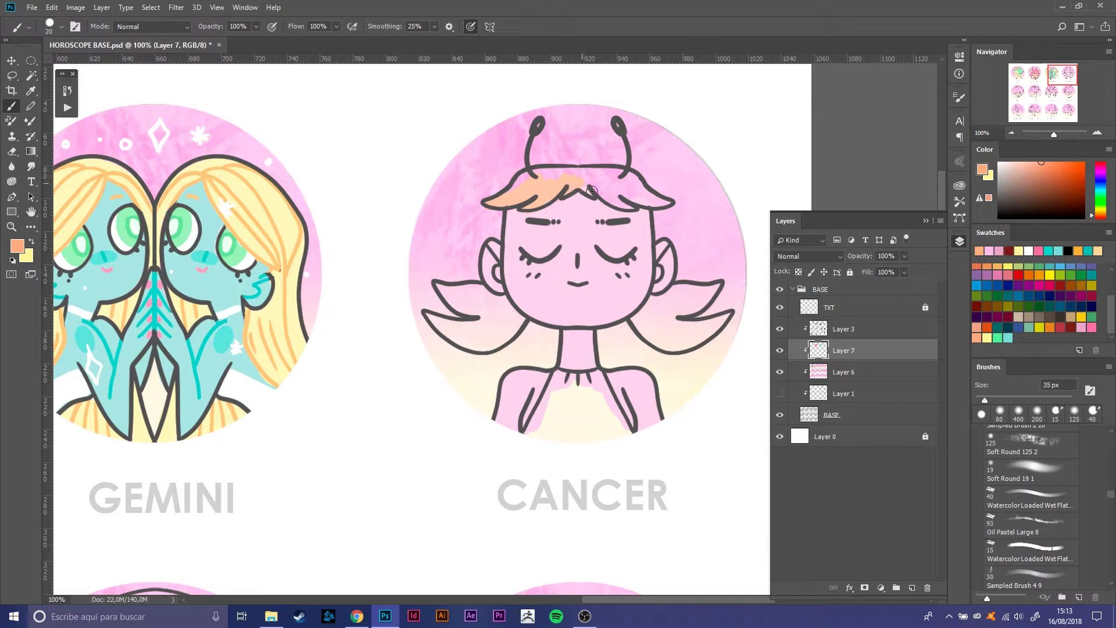
{"action": "left_click", "coordinate": [1062, 163]}
{"action": "key", "text": "bracketleft"}
{"action": "key", "text": "bracketleft"}
{"action": "key", "text": "bracketleft"}
{"action": "mouse_move", "coordinate": [526, 204]}
{"action": "left_mouse_down"}
{"action": "mouse_move", "coordinate": [564, 177]}
{"action": "mouse_move", "coordinate": [569, 191]}
{"action": "mouse_move", "coordinate": [491, 200]}
{"action": "mouse_move", "coordinate": [572, 172]}
{"action": "mouse_move", "coordinate": [626, 207]}
{"action": "mouse_move", "coordinate": [666, 200]}
{"action": "left_mouse_up"}
{"action": "left_click_drag", "start_coordinate": [610, 175], "coordinate": [639, 184]}
{"action": "mouse_move", "coordinate": [491, 299]}
{"action": "left_mouse_down"}
{"action": "mouse_move", "coordinate": [442, 285]}
{"action": "mouse_move", "coordinate": [469, 303]}
{"action": "mouse_move", "coordinate": [500, 291]}
{"action": "mouse_move", "coordinate": [520, 326]}
{"action": "mouse_move", "coordinate": [430, 325]}
{"action": "mouse_move", "coordinate": [500, 345]}
{"action": "left_mouse_up"}
{"action": "mouse_move", "coordinate": [662, 305]}
{"action": "left_mouse_down"}
{"action": "mouse_move", "coordinate": [641, 310]}
{"action": "mouse_move", "coordinate": [709, 285]}
{"action": "mouse_move", "coordinate": [670, 317]}
{"action": "mouse_move", "coordinate": [703, 334]}
{"action": "mouse_move", "coordinate": [662, 328]}
{"action": "left_mouse_up"}
Step: Touch up the right tuft tip pink and paint pink blush on both cheeks
{"action": "left_click", "coordinate": [738, 307], "text": "alt"}
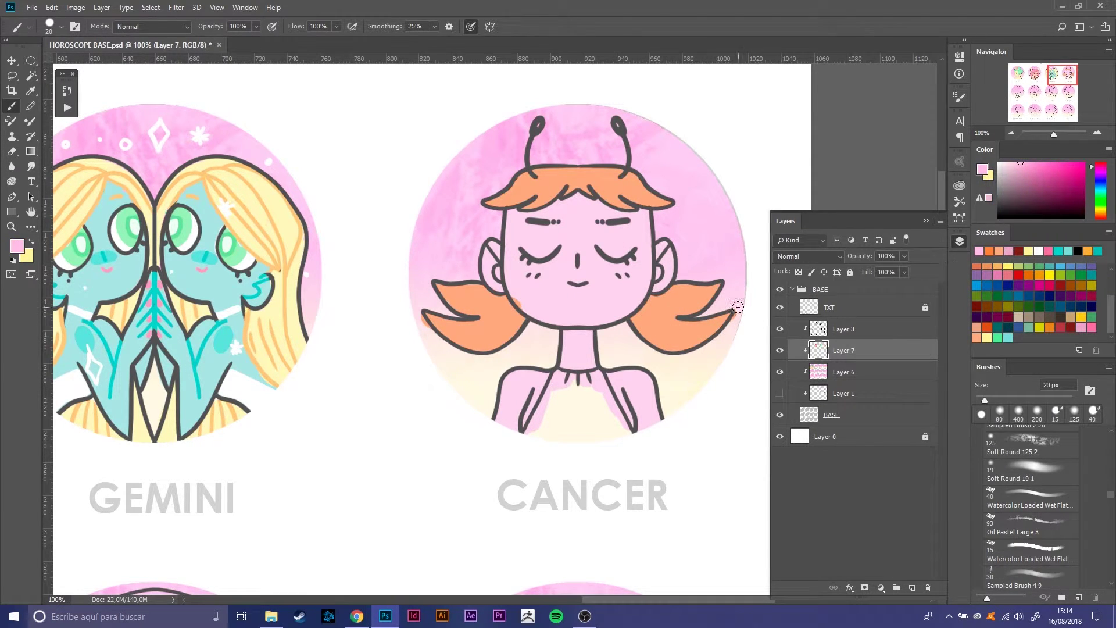
{"action": "left_click_drag", "start_coordinate": [737, 307], "coordinate": [740, 325]}
{"action": "key", "text": "e"}
{"action": "key", "text": "b"}
{"action": "mouse_move", "coordinate": [553, 274]}
{"action": "left_mouse_down"}
{"action": "mouse_move", "coordinate": [561, 261]}
{"action": "mouse_move", "coordinate": [587, 266]}
{"action": "left_mouse_up"}
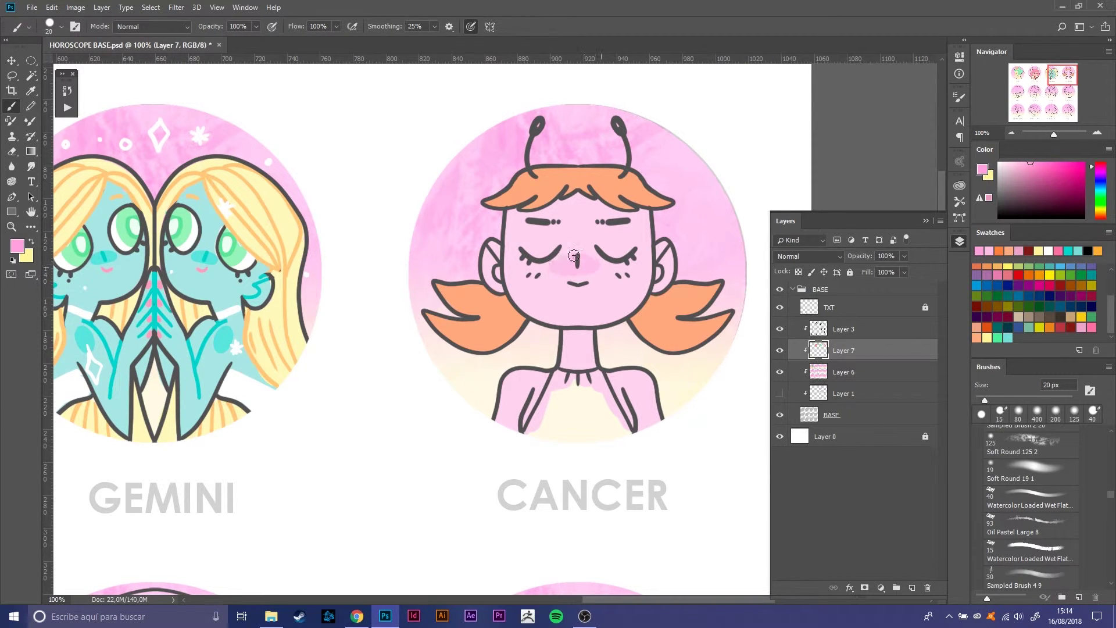
{"action": "mouse_move", "coordinate": [532, 235]}
{"action": "left_mouse_down"}
{"action": "mouse_move", "coordinate": [549, 247]}
{"action": "mouse_move", "coordinate": [619, 229]}
{"action": "mouse_move", "coordinate": [617, 257]}
{"action": "mouse_move", "coordinate": [538, 262]}
{"action": "mouse_move", "coordinate": [599, 284]}
{"action": "left_mouse_up"}
Step: Lock Layer 3's transparency and recolour the face, ear, jaw and inner arm outlines pink
{"action": "left_click", "coordinate": [1013, 163]}
{"action": "left_click", "coordinate": [1089, 327]}
{"action": "left_click", "coordinate": [843, 328]}
{"action": "left_click", "coordinate": [798, 271]}
{"action": "mouse_move", "coordinate": [577, 253]}
{"action": "left_mouse_down"}
{"action": "mouse_move", "coordinate": [578, 278]}
{"action": "mouse_move", "coordinate": [636, 278]}
{"action": "left_mouse_up"}
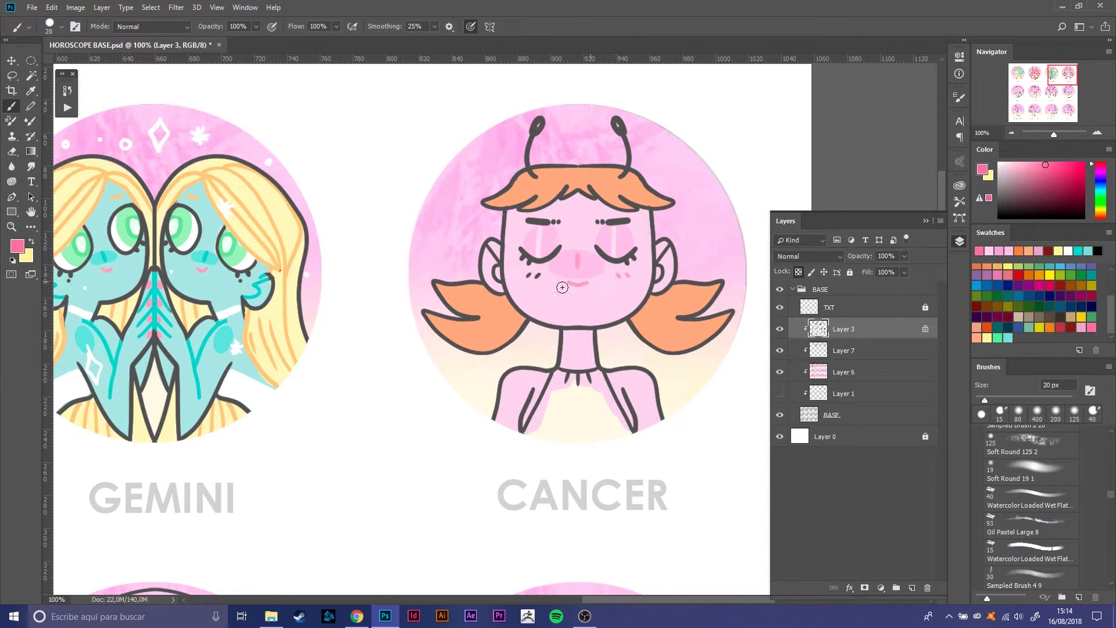
{"action": "mouse_move", "coordinate": [500, 307]}
{"action": "left_mouse_down"}
{"action": "mouse_move", "coordinate": [523, 323]}
{"action": "mouse_move", "coordinate": [494, 252]}
{"action": "left_mouse_up"}
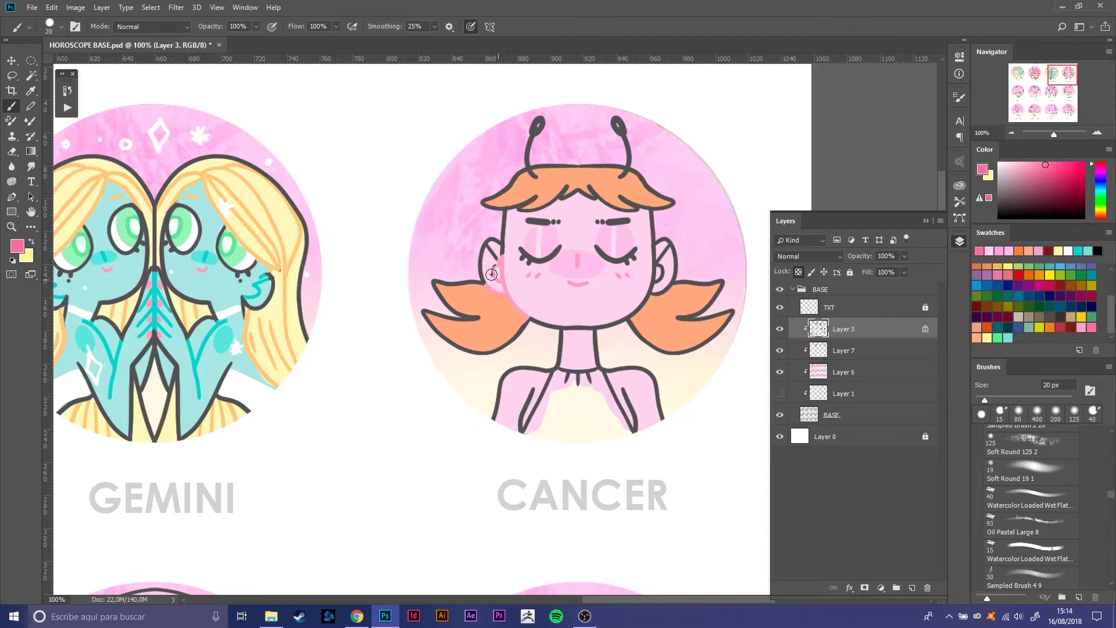
{"action": "left_click_drag", "start_coordinate": [658, 288], "coordinate": [666, 250]}
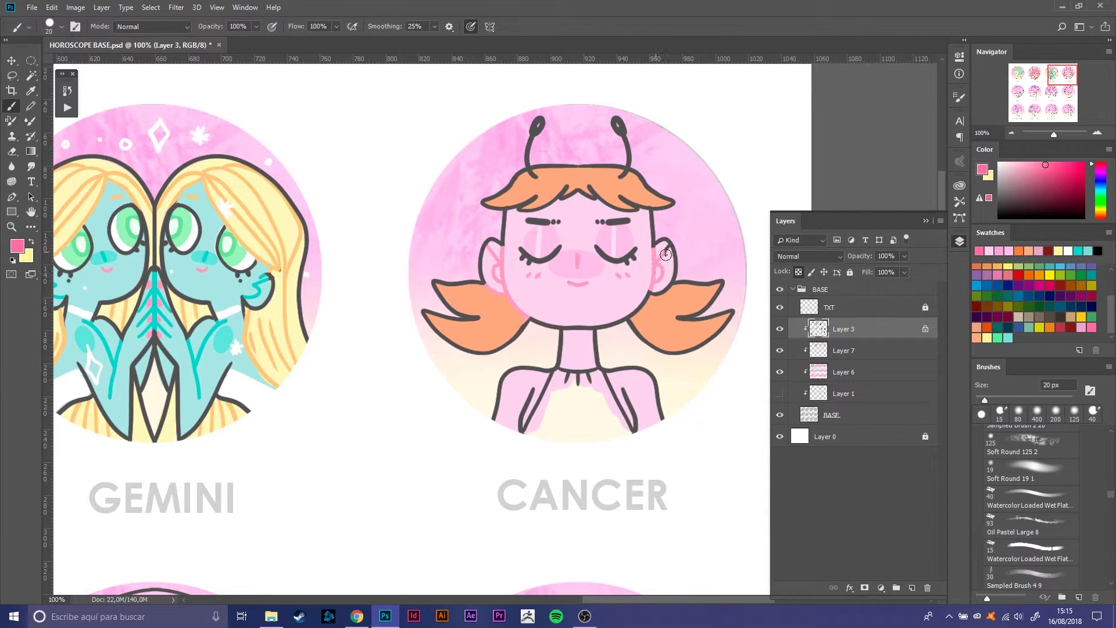
{"action": "left_click_drag", "start_coordinate": [638, 312], "coordinate": [667, 285]}
{"action": "left_click_drag", "start_coordinate": [534, 385], "coordinate": [526, 430]}
{"action": "left_click_drag", "start_coordinate": [625, 392], "coordinate": [631, 430]}
Step: Paint Cancer's eyebrows orange, then choose a redder orange
{"action": "left_click", "coordinate": [1097, 251]}
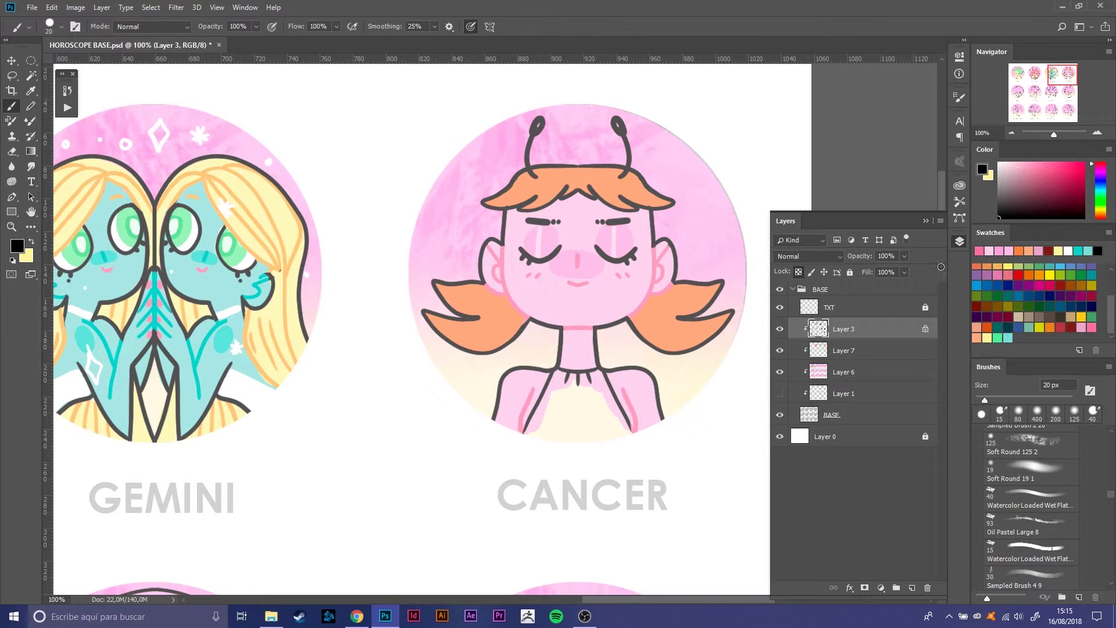
{"action": "left_click", "coordinate": [1055, 319]}
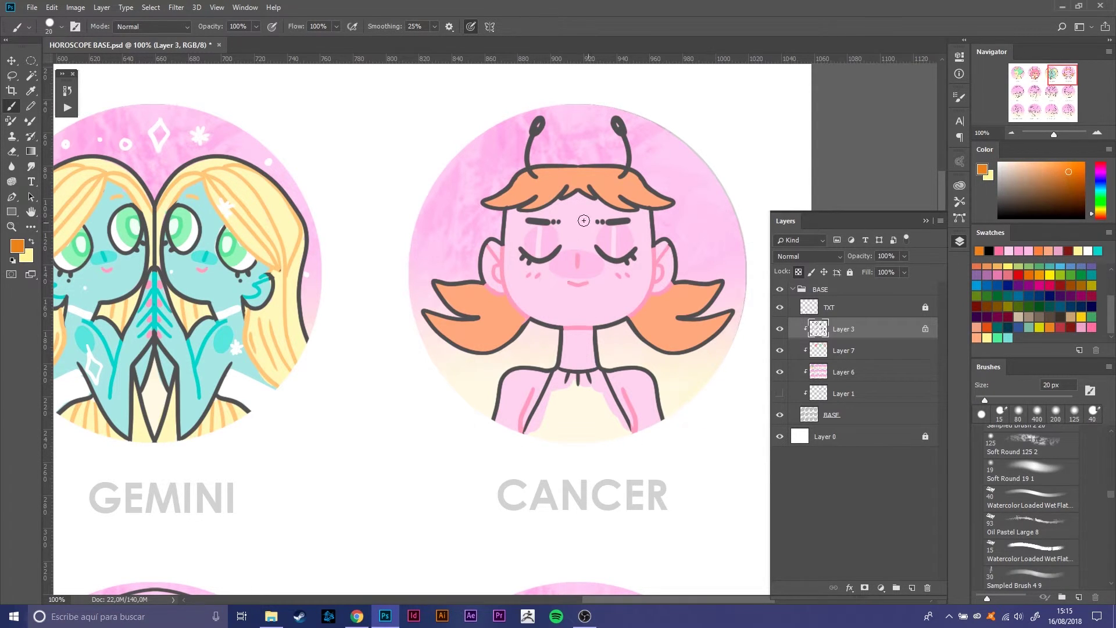
{"action": "mouse_move", "coordinate": [526, 221]}
{"action": "left_mouse_down"}
{"action": "mouse_move", "coordinate": [630, 222]}
{"action": "mouse_move", "coordinate": [523, 222]}
{"action": "mouse_move", "coordinate": [567, 190]}
{"action": "mouse_move", "coordinate": [636, 205]}
{"action": "left_mouse_up"}
{"action": "left_click", "coordinate": [1078, 165]}
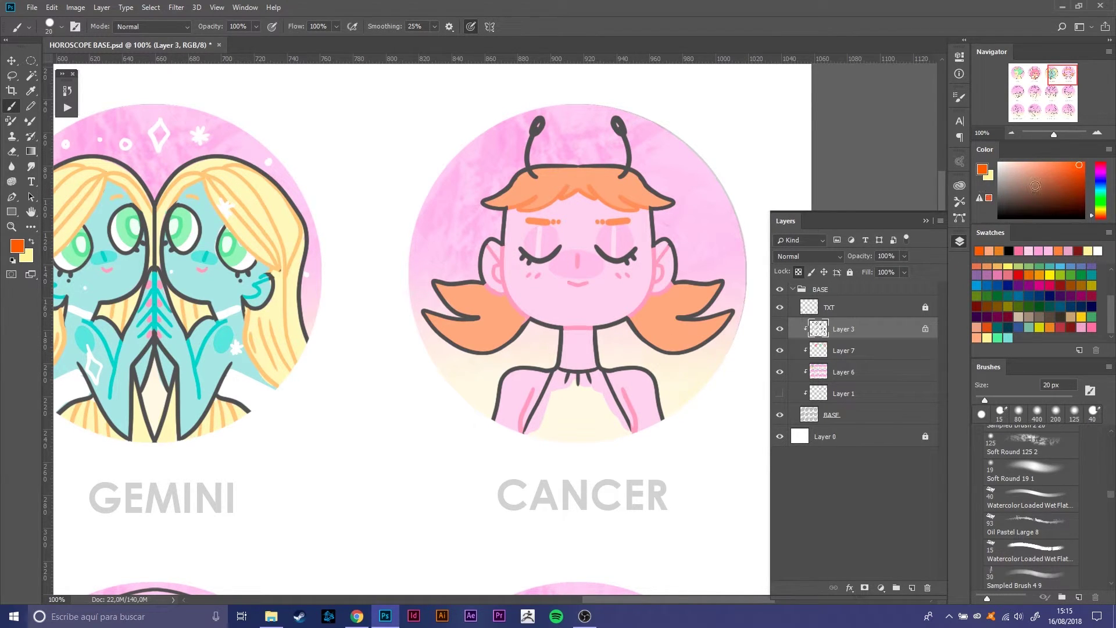
Step: Paint the shirt white on colour layer Layer 7
{"action": "left_click", "coordinate": [998, 164]}
{"action": "left_click", "coordinate": [844, 350]}
{"action": "mouse_move", "coordinate": [544, 401]}
{"action": "left_mouse_down"}
{"action": "mouse_move", "coordinate": [532, 430]}
{"action": "mouse_move", "coordinate": [626, 445]}
{"action": "mouse_move", "coordinate": [599, 375]}
{"action": "mouse_move", "coordinate": [557, 383]}
{"action": "mouse_move", "coordinate": [592, 404]}
{"action": "left_mouse_up"}
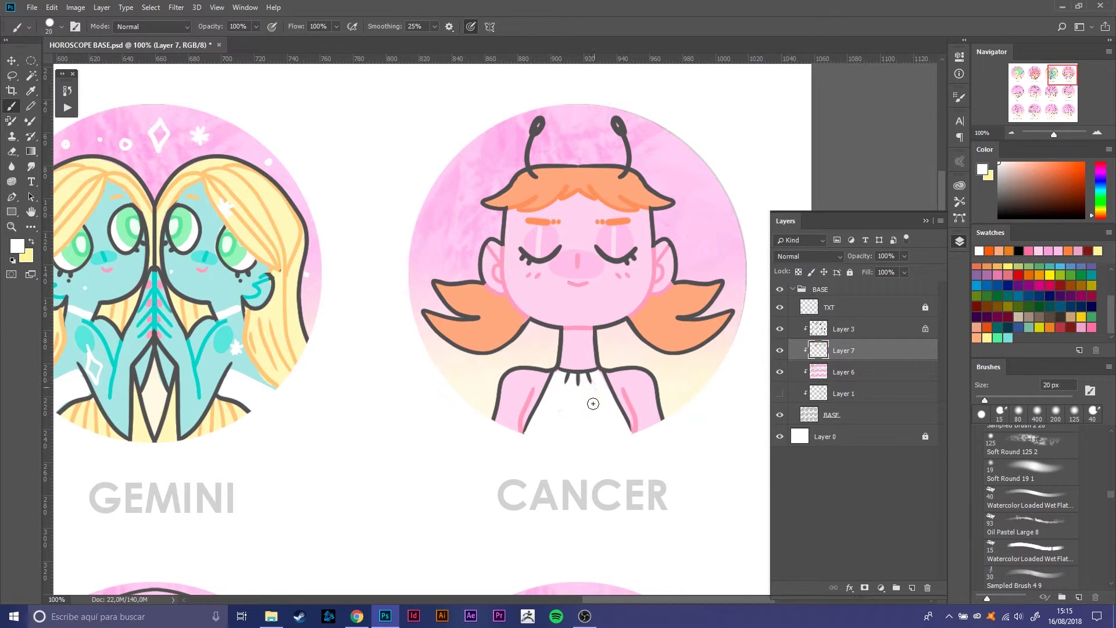
Step: Shade the left and right hair locks in deeper orange with a 9 px brush
{"action": "left_click", "coordinate": [692, 317], "text": "alt"}
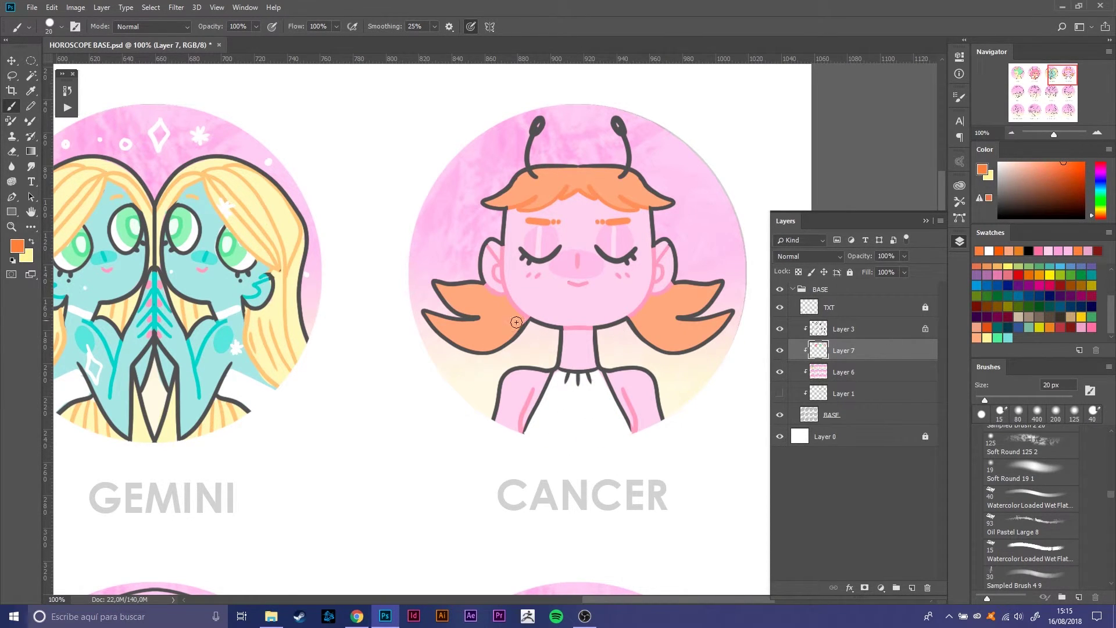
{"action": "key", "text": "bracketleft"}
{"action": "key", "text": "bracketleft"}
{"action": "left_click", "coordinate": [1076, 162]}
{"action": "left_click_drag", "start_coordinate": [495, 312], "coordinate": [503, 344]}
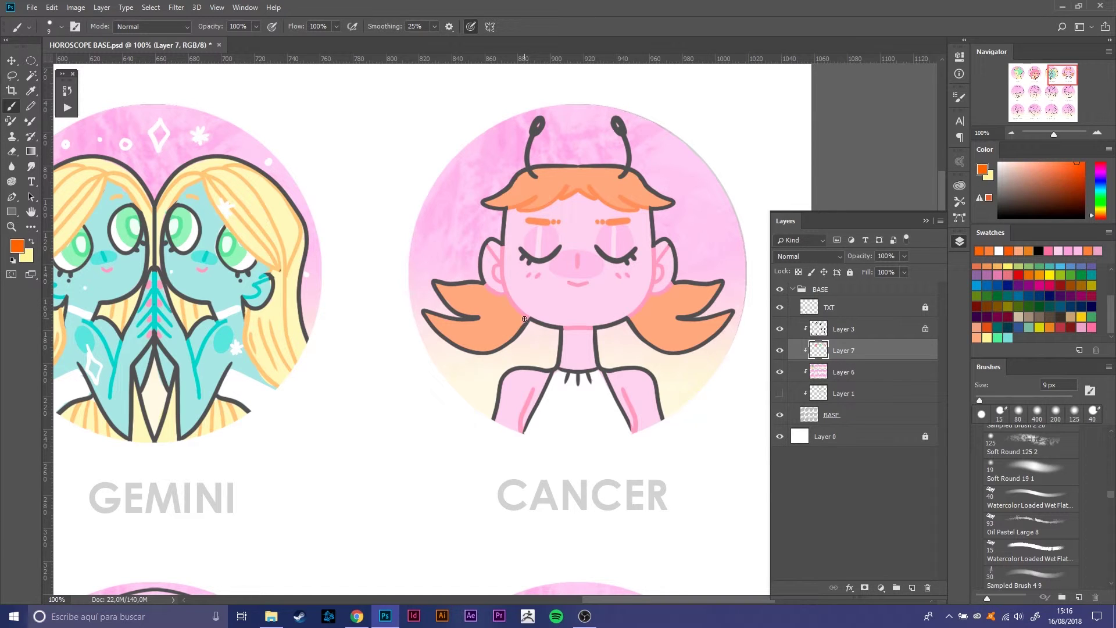
{"action": "left_click", "coordinate": [1084, 172]}
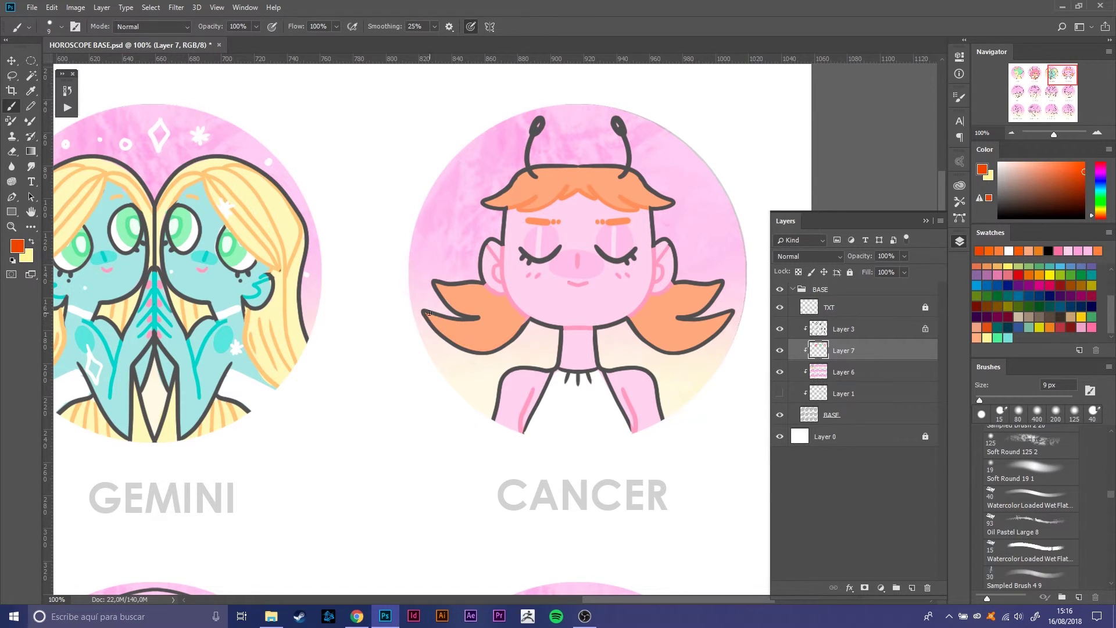
{"action": "mouse_move", "coordinate": [429, 313]}
{"action": "left_mouse_down"}
{"action": "mouse_move", "coordinate": [519, 317]}
{"action": "mouse_move", "coordinate": [491, 300]}
{"action": "left_mouse_up"}
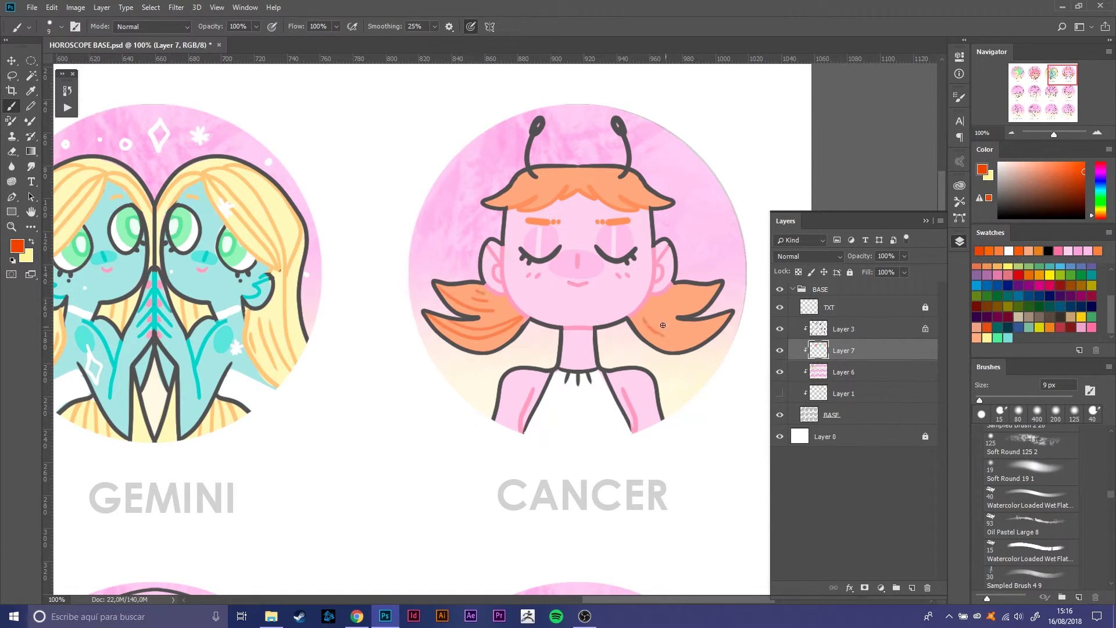
{"action": "left_click_drag", "start_coordinate": [645, 307], "coordinate": [719, 290]}
Step: Shade the upper neck in darker pink with a 20 px brush
{"action": "left_click", "coordinate": [683, 366], "text": "alt"}
{"action": "left_click", "coordinate": [581, 328], "text": "alt"}
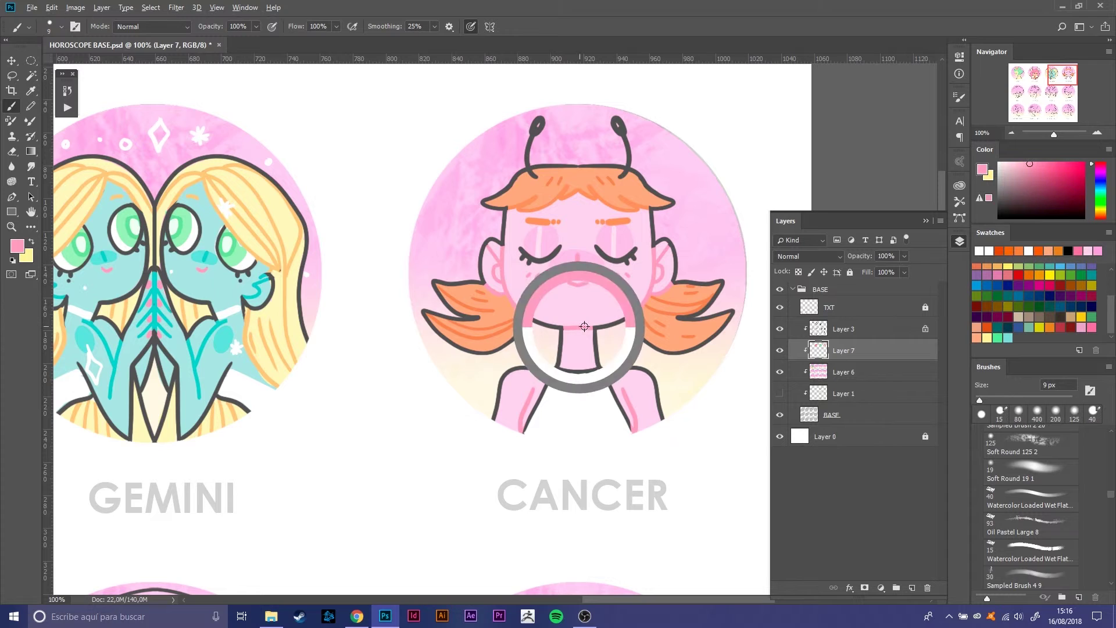
{"action": "key", "text": "bracketright"}
{"action": "key", "text": "bracketright"}
{"action": "left_click_drag", "start_coordinate": [567, 328], "coordinate": [581, 349]}
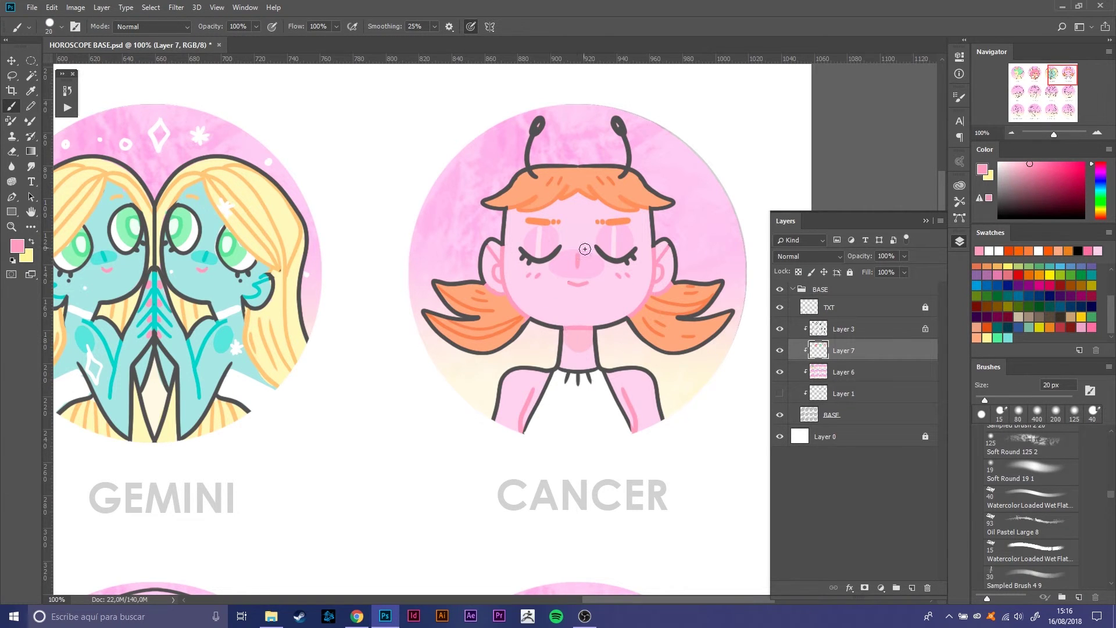
{"action": "key", "text": "alt+bracketright"}
{"action": "left_click", "coordinate": [624, 356], "text": "alt"}
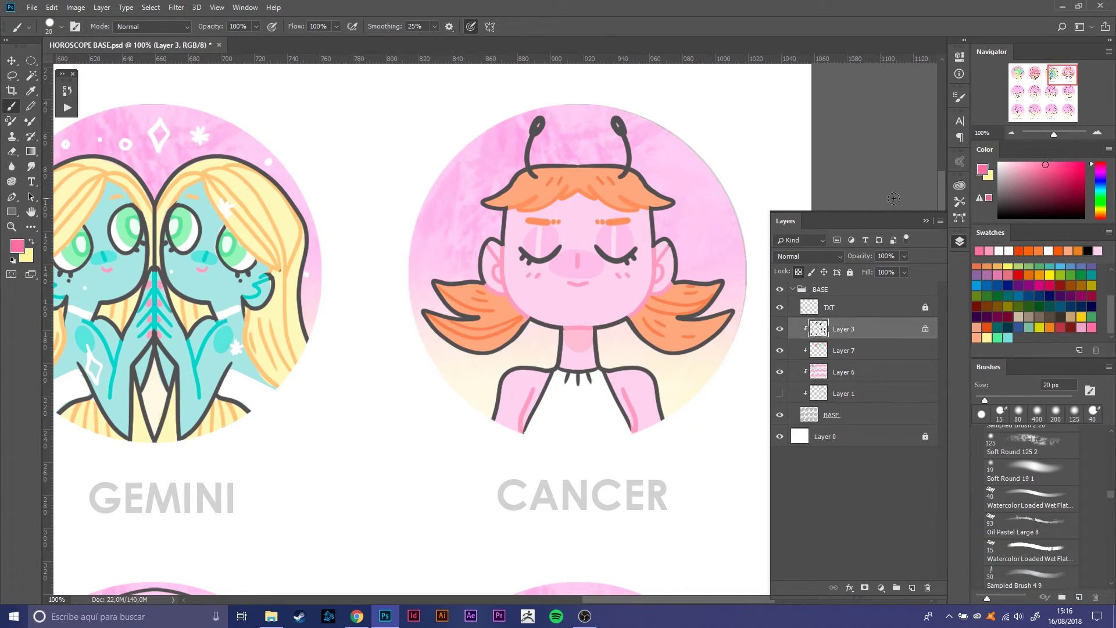
Step: Paint white sparkles, a circle and an asterisk around Cancer with a 10 px brush
{"action": "left_click", "coordinate": [697, 358], "text": "alt"}
{"action": "key", "text": "alt+bracketleft"}
{"action": "key", "text": "bracketleft"}
{"action": "key", "text": "bracketleft"}
{"action": "left_click_drag", "start_coordinate": [462, 186], "coordinate": [459, 193]}
{"action": "mouse_move", "coordinate": [697, 193]}
{"action": "left_mouse_down"}
{"action": "mouse_move", "coordinate": [697, 224]}
{"action": "mouse_move", "coordinate": [706, 210]}
{"action": "left_mouse_up"}
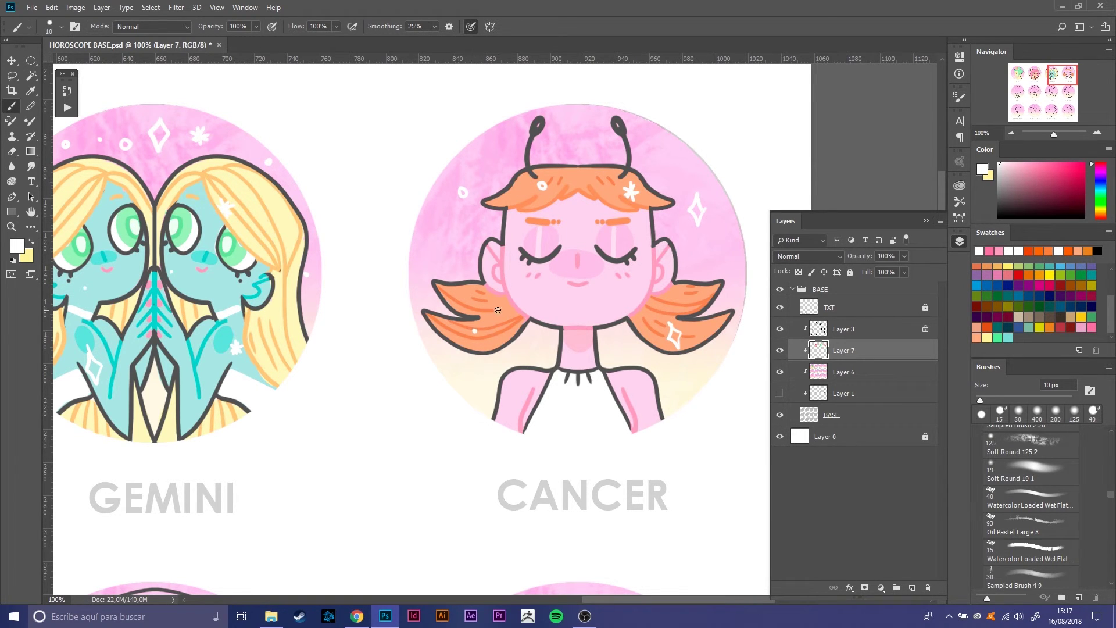
{"action": "left_click_drag", "start_coordinate": [450, 255], "coordinate": [455, 238]}
{"action": "left_click_drag", "start_coordinate": [575, 120], "coordinate": [573, 157]}
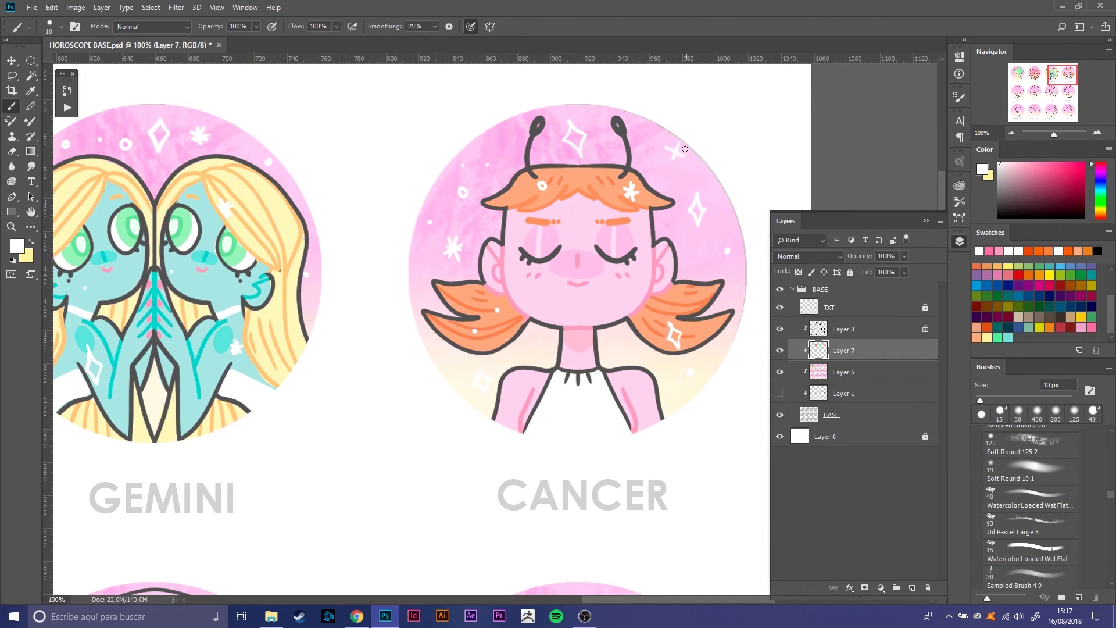
Step: Commit an unchanged transform on the Layer 6 circle, fit the sheet on screen, and save
{"action": "left_click", "coordinate": [843, 372]}
{"action": "key", "text": "ctrl+t"}
{"action": "scroll", "coordinate": [684, 514], "scroll_direction": "right", "scroll_amount": 3}
{"action": "key", "text": "Return"}
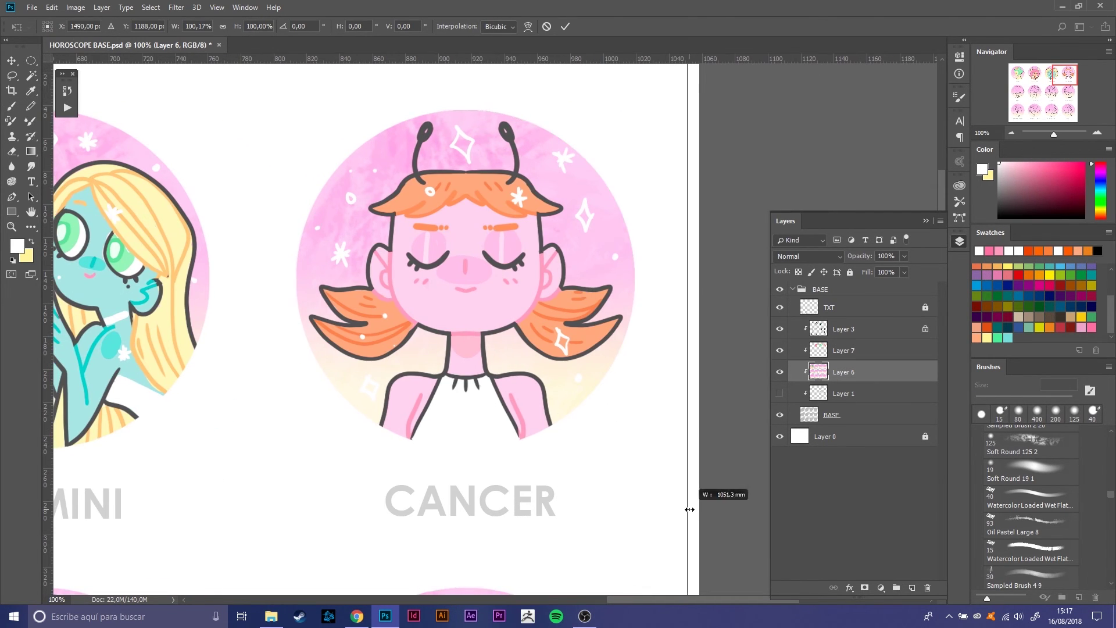
{"action": "double_click", "coordinate": [31, 212]}
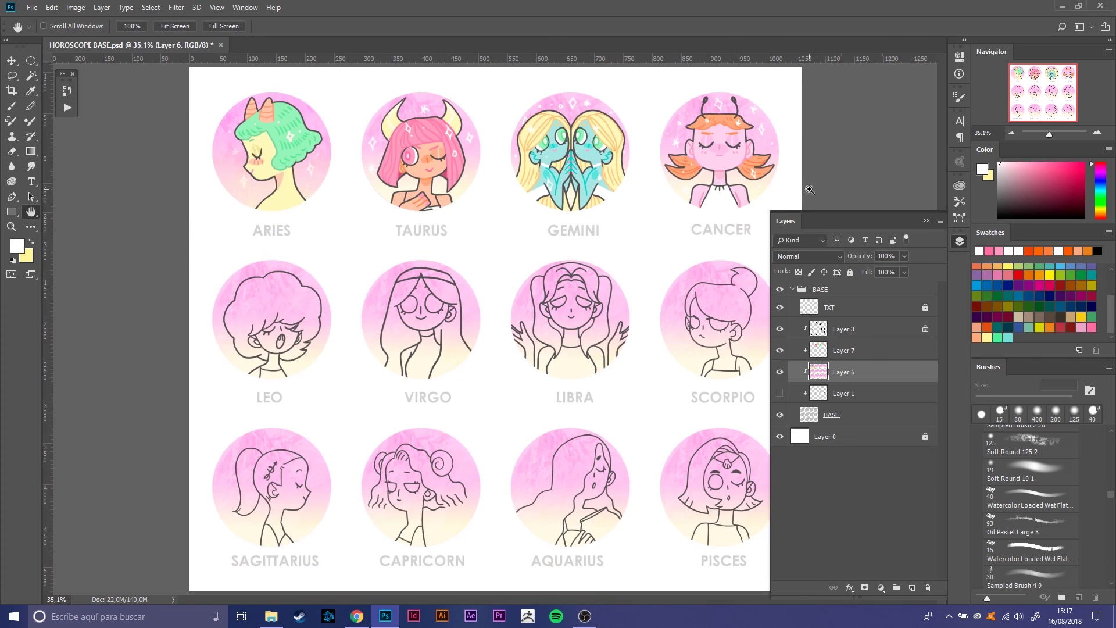
{"action": "key", "text": "ctrl+s"}
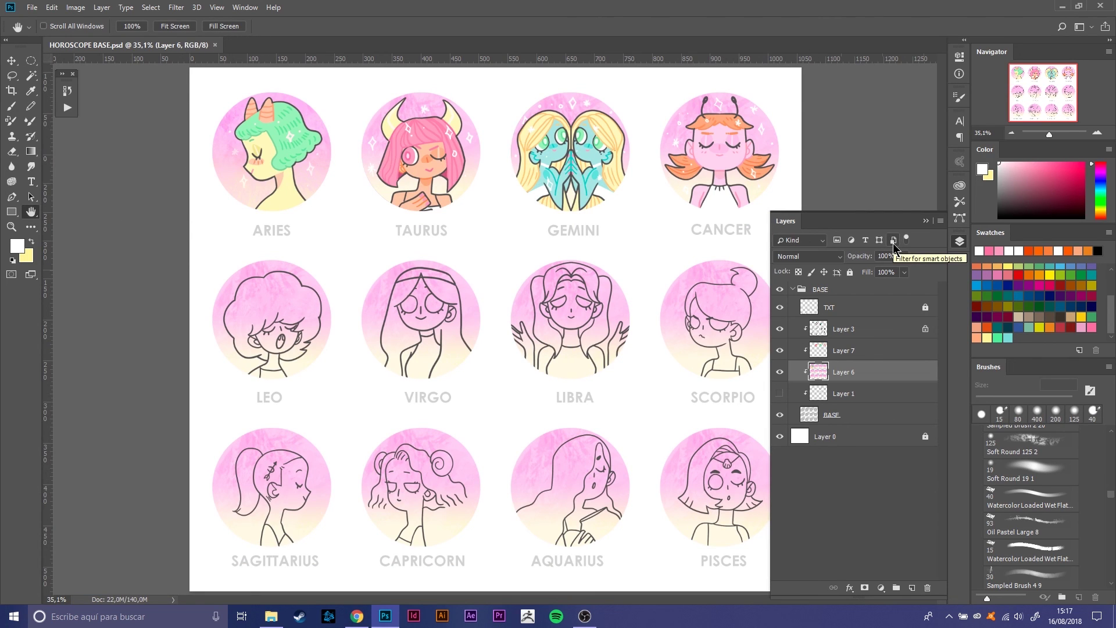